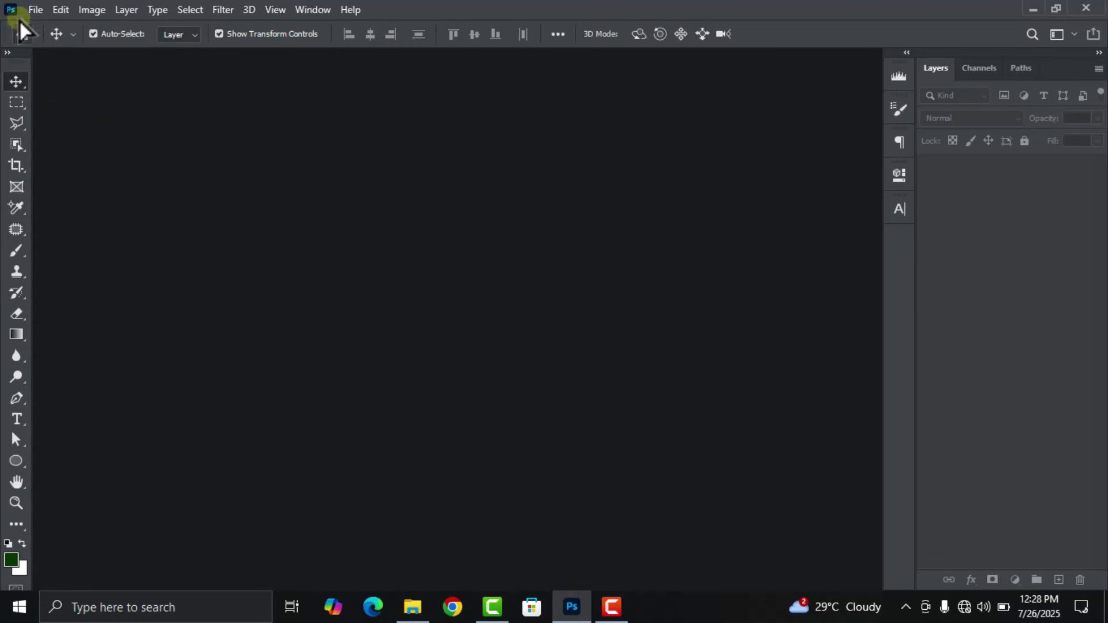
Step: Create a new document 'beautiful birthday flyer' at 8 × 9 inches, 300 ppi
{"action": "left_click", "coordinate": [33, 10]}
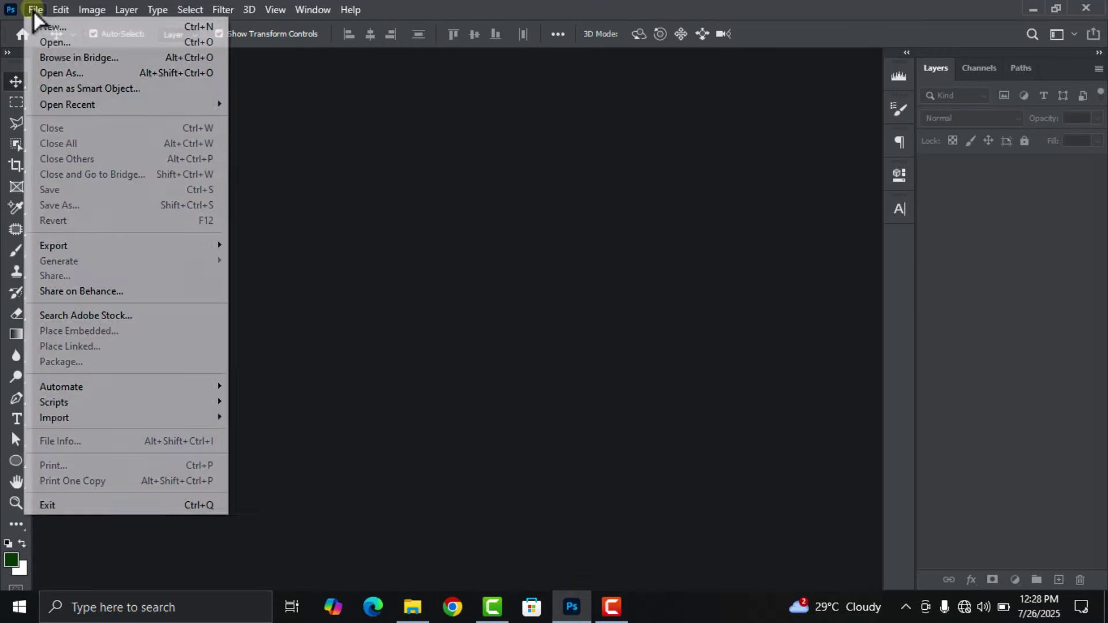
{"action": "left_click", "coordinate": [50, 33]}
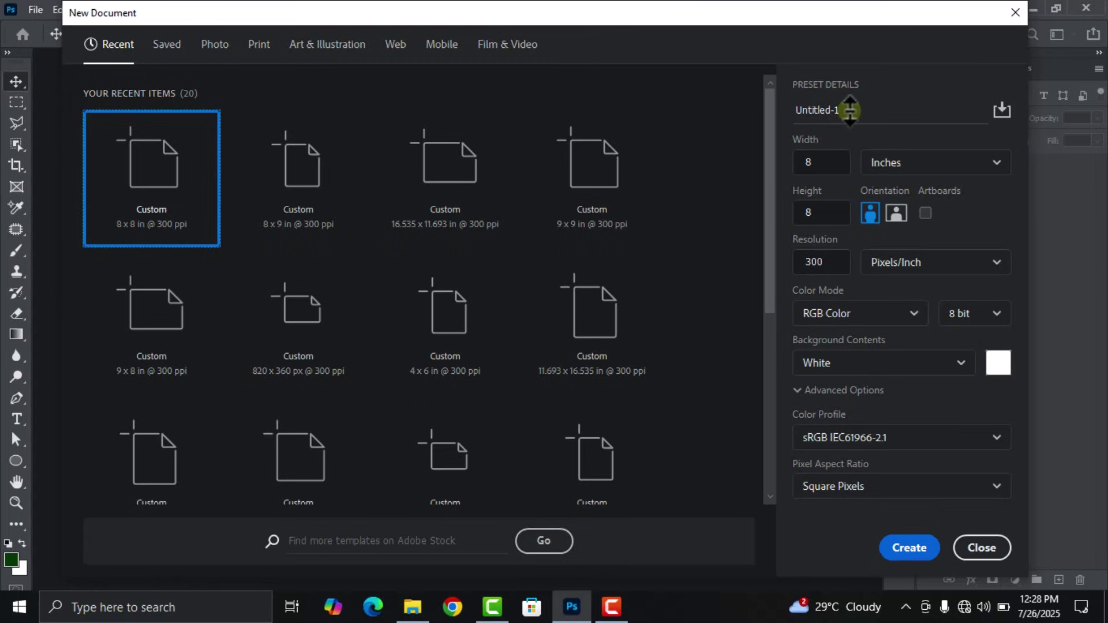
{"action": "left_click", "coordinate": [786, 110]}
{"action": "type", "text": "be"}
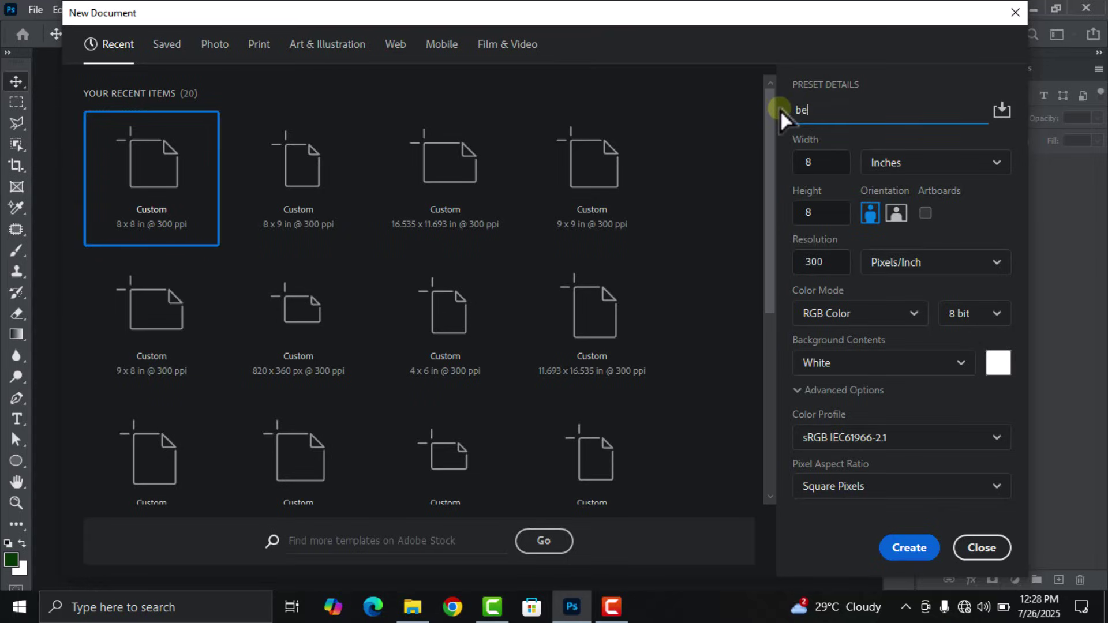
{"action": "type", "text": "autiful birthday flyer"}
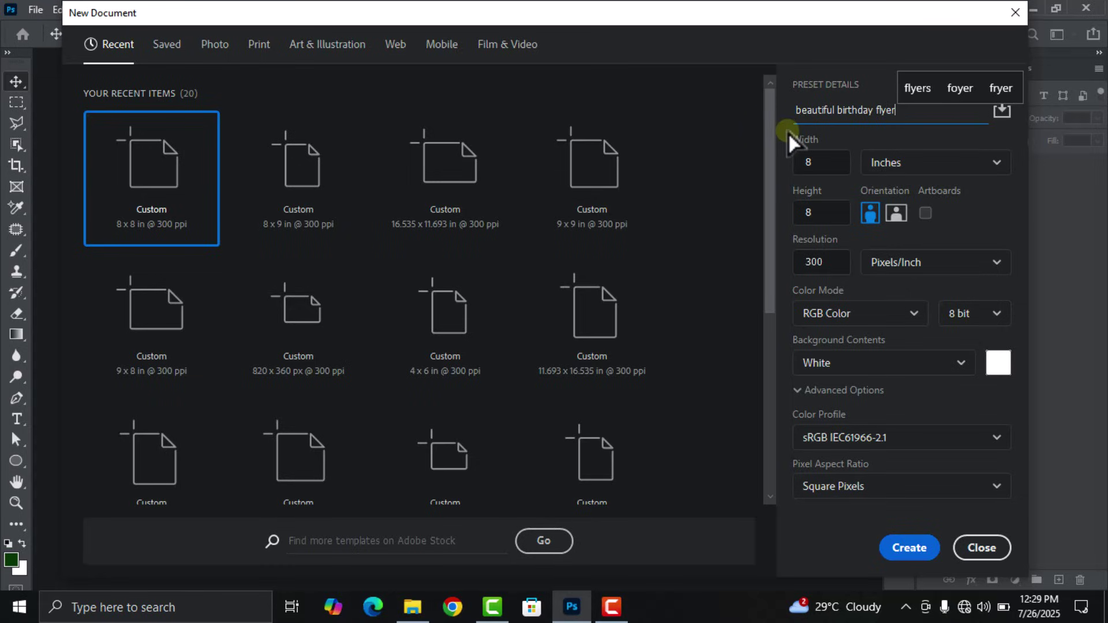
{"action": "left_click", "coordinate": [804, 162]}
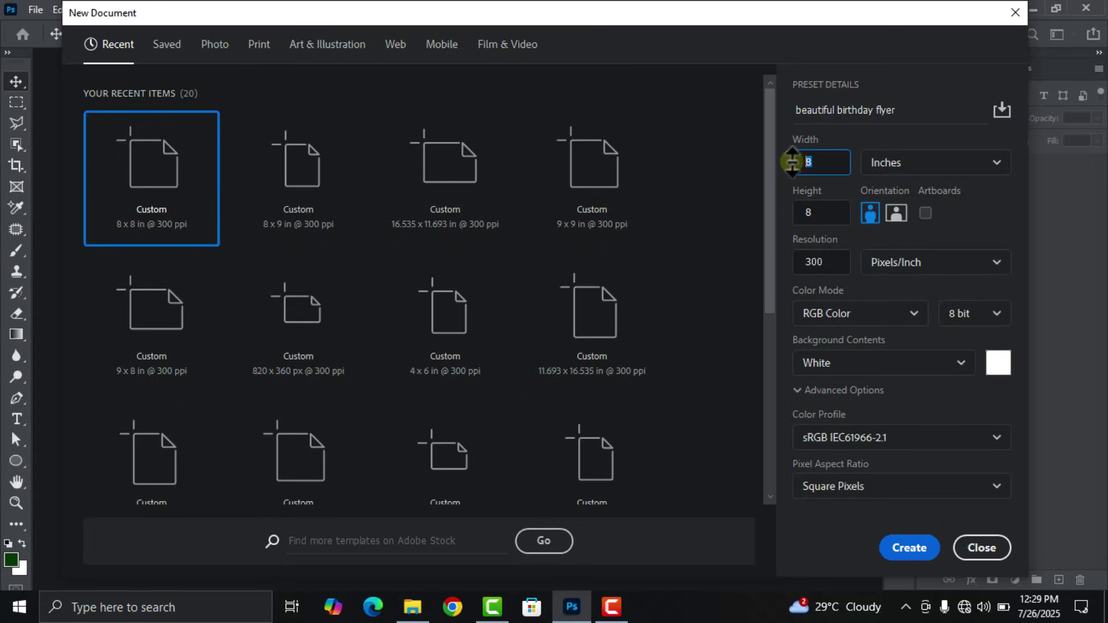
{"action": "left_click", "coordinate": [797, 215]}
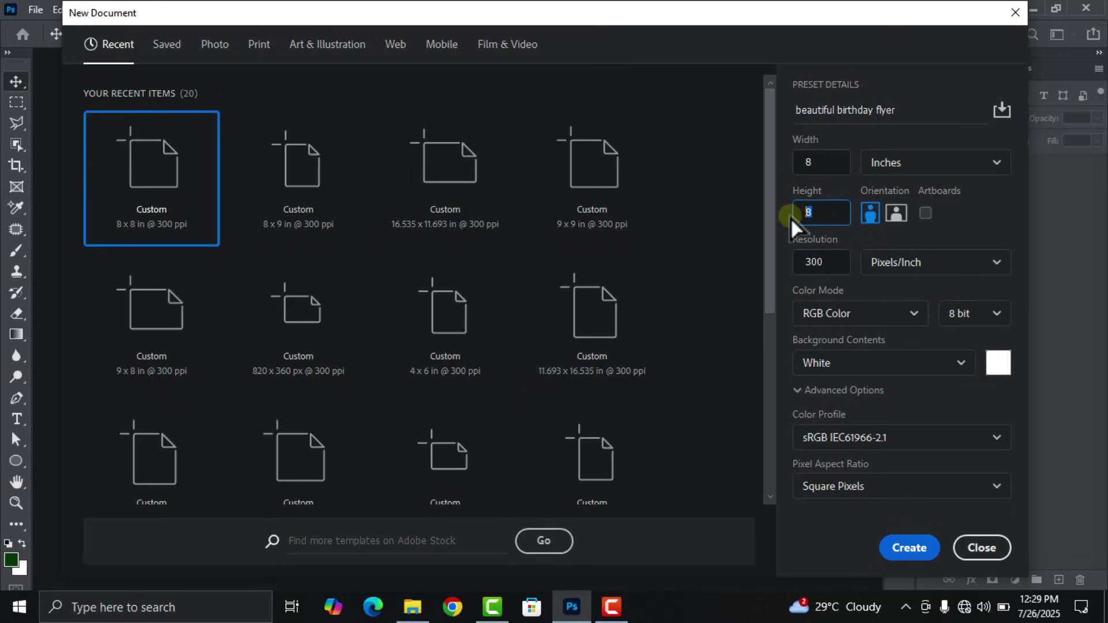
{"action": "left_click", "coordinate": [896, 165]}
{"action": "left_click", "coordinate": [905, 224]}
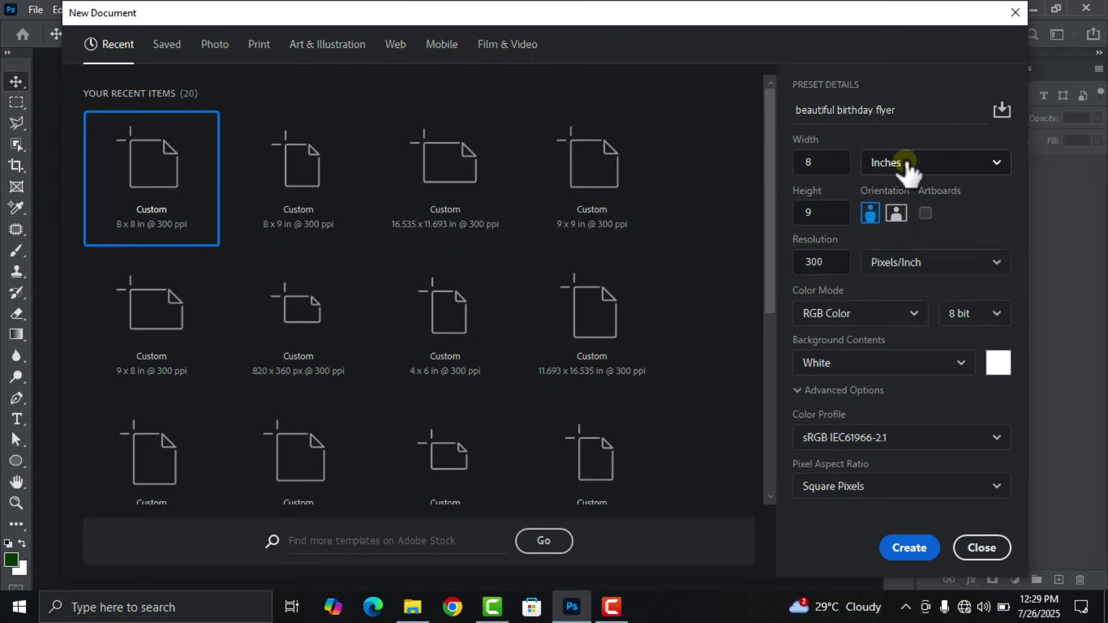
{"action": "left_click", "coordinate": [829, 261]}
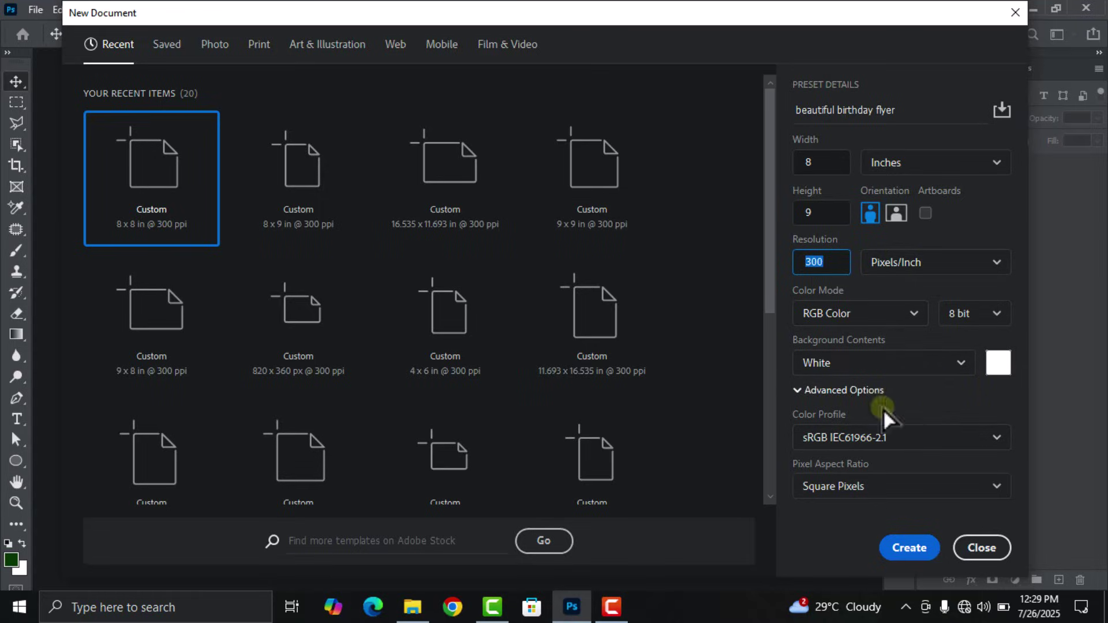
{"action": "left_click", "coordinate": [912, 549]}
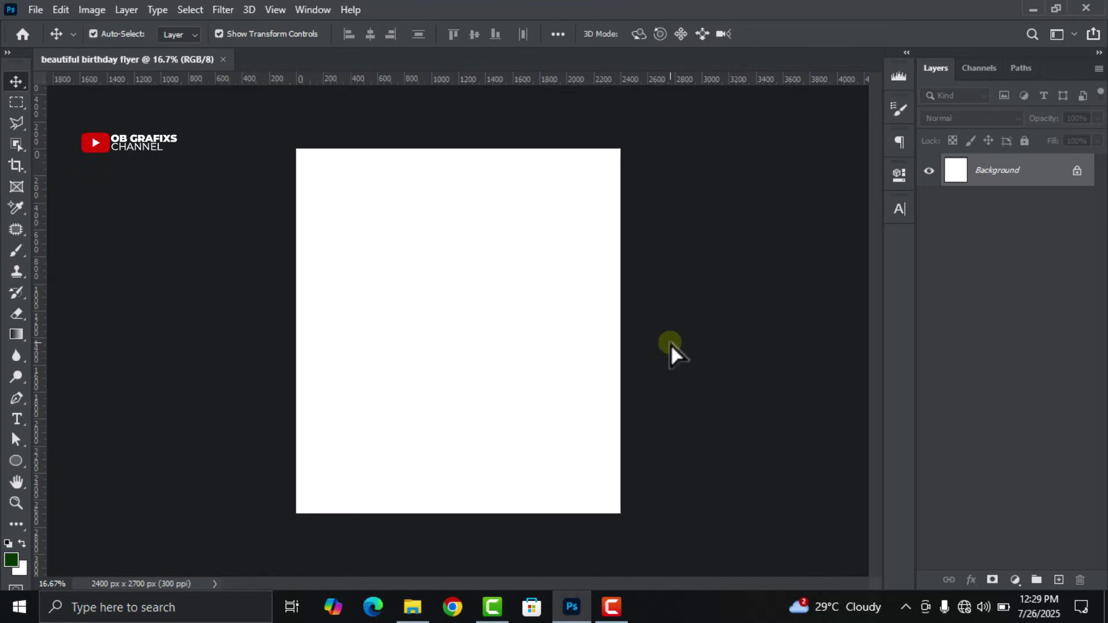
Step: Add vertical guides at 10% and 90% of the canvas
{"action": "left_click", "coordinate": [273, 10]}
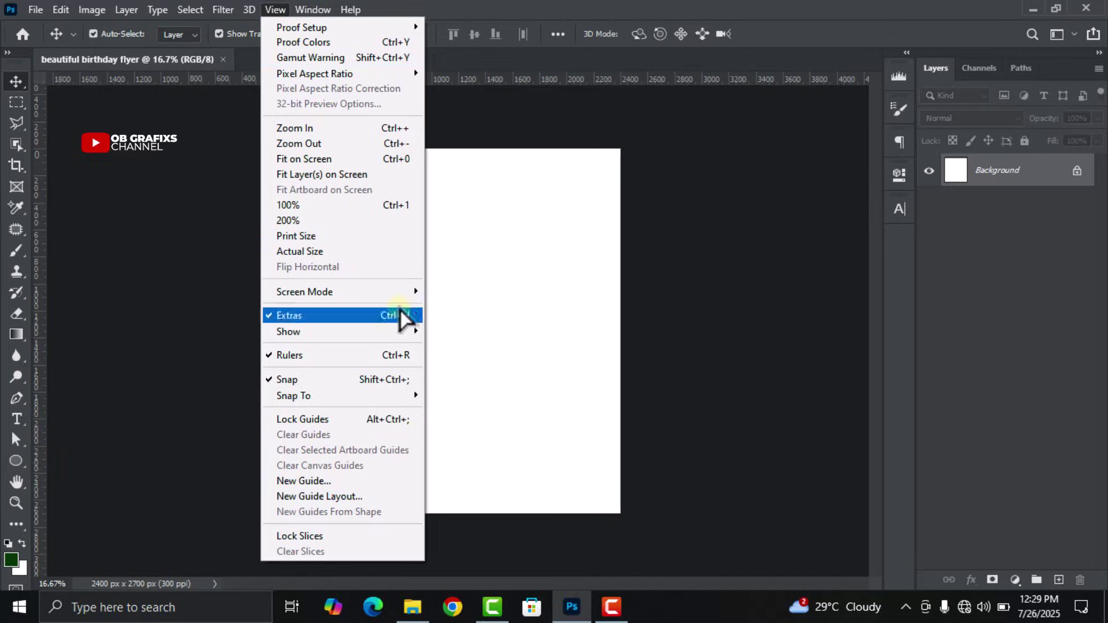
{"action": "left_click", "coordinate": [383, 481]}
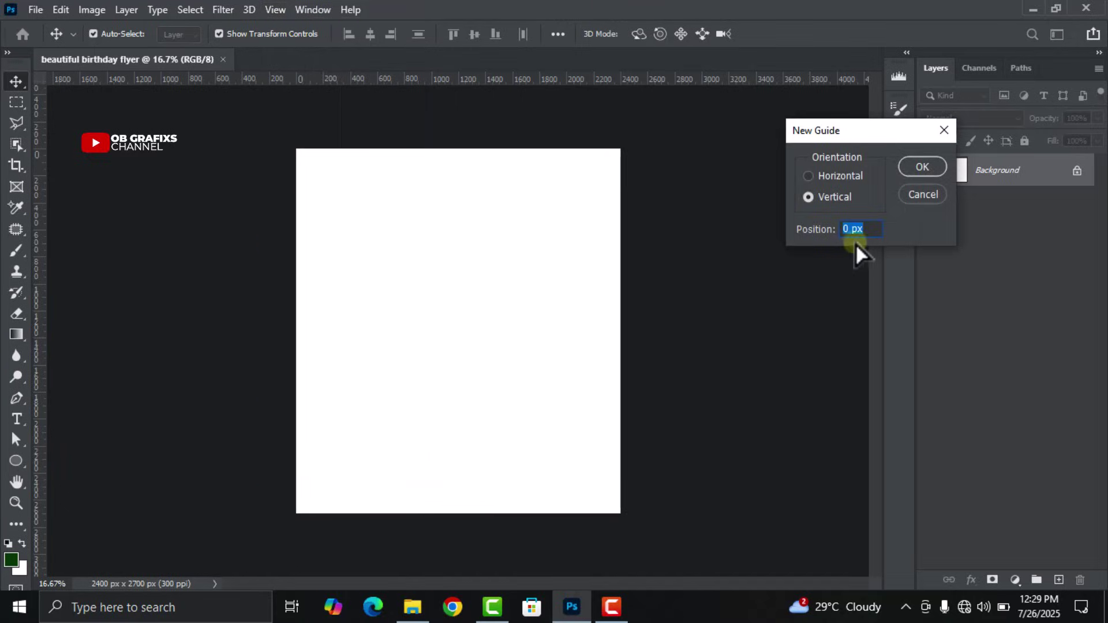
{"action": "type", "text": "10%"}
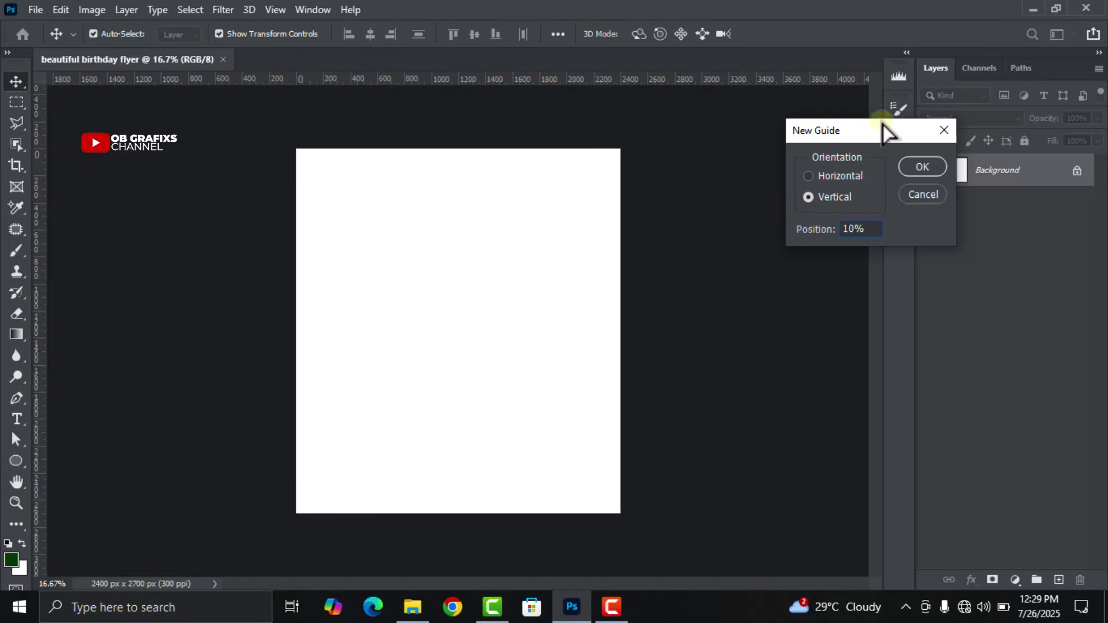
{"action": "left_click", "coordinate": [919, 165]}
{"action": "left_click", "coordinate": [285, 9]}
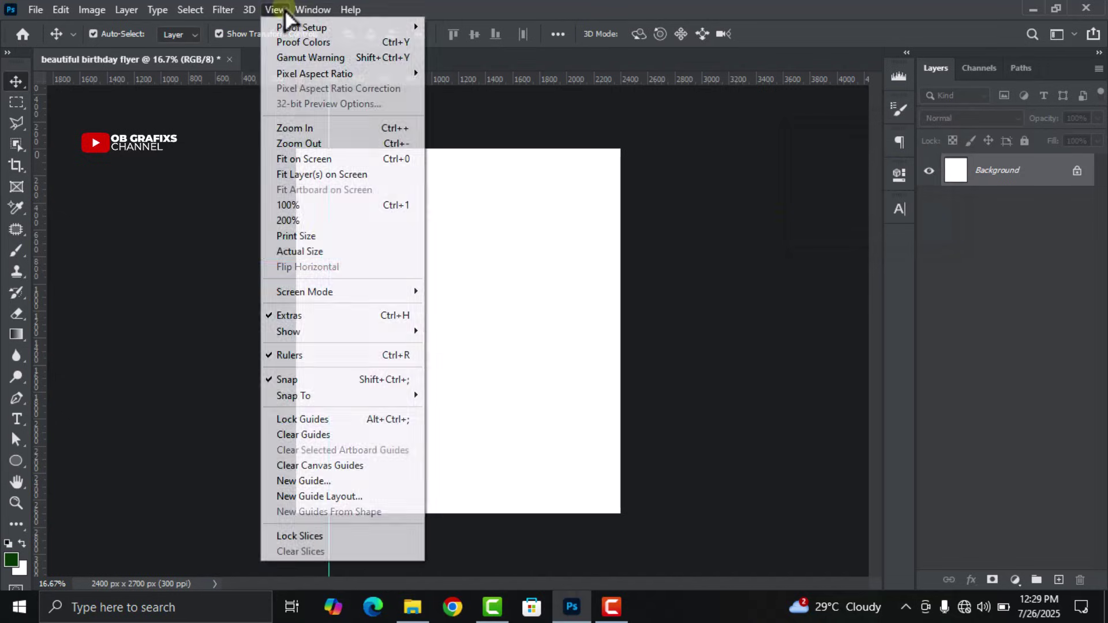
{"action": "left_click", "coordinate": [321, 481]}
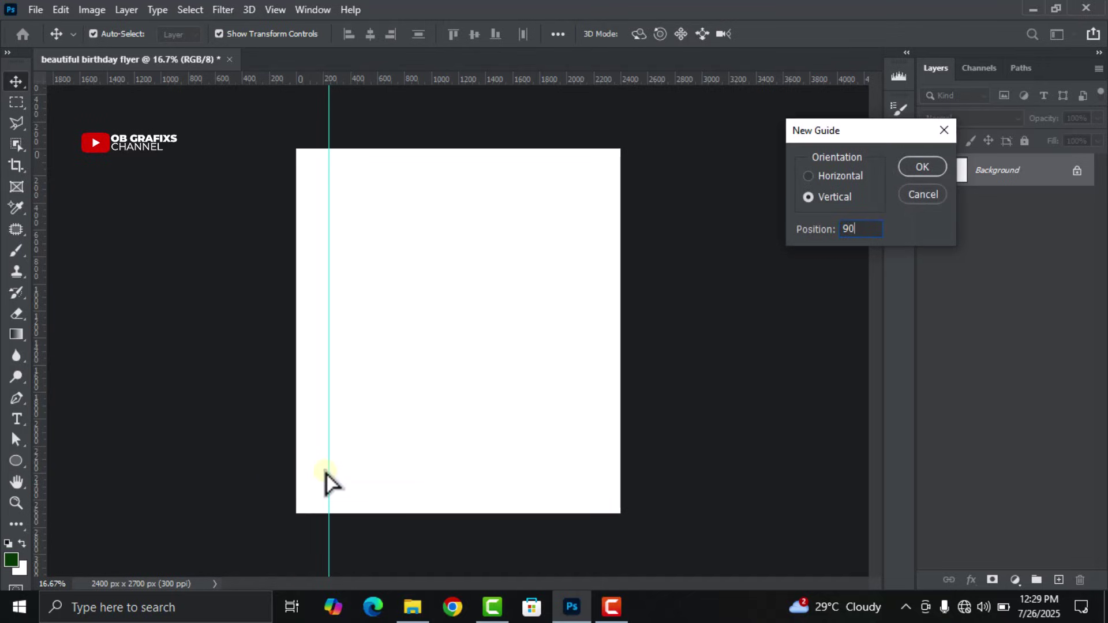
{"action": "type", "text": "90%"}
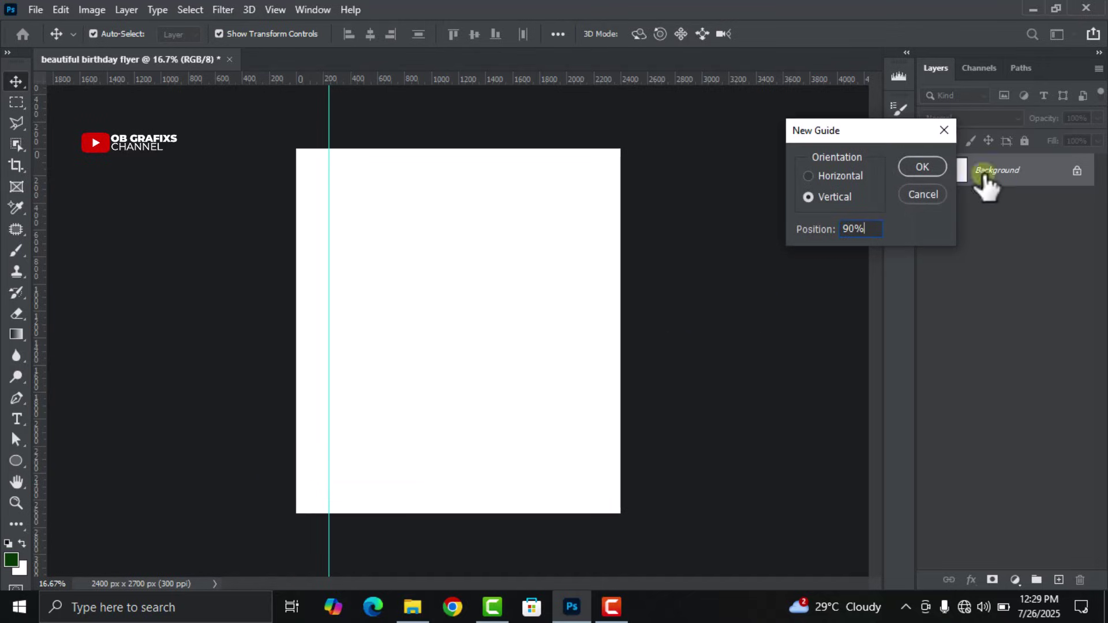
{"action": "left_click", "coordinate": [922, 167]}
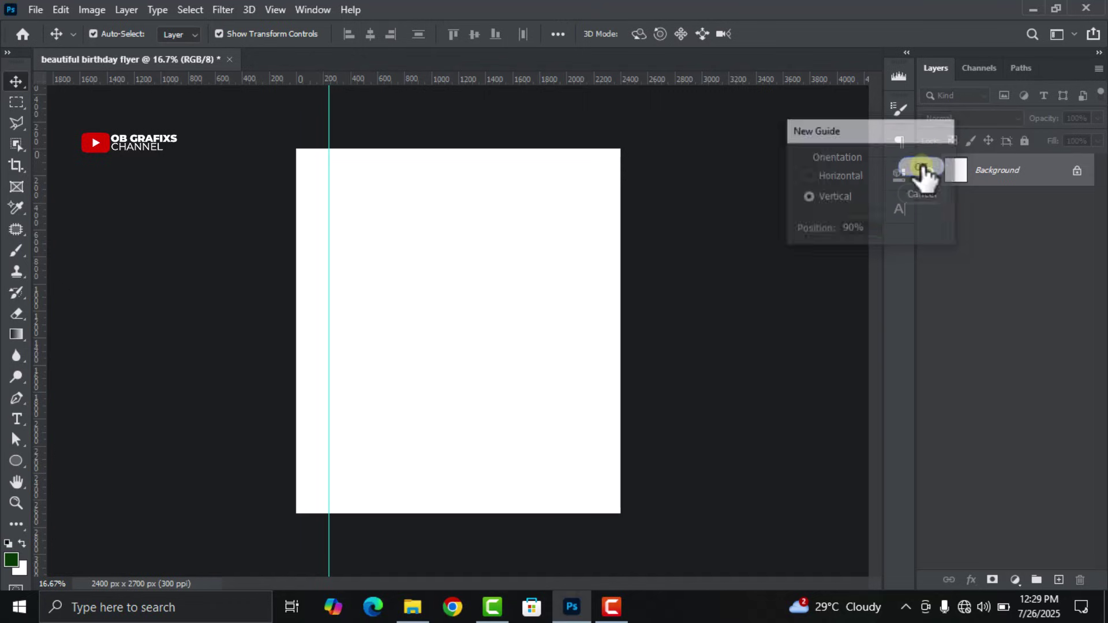
Step: Add horizontal guides at 10% and 90% of the canvas
{"action": "left_click", "coordinate": [272, 9]}
{"action": "left_click", "coordinate": [341, 482]}
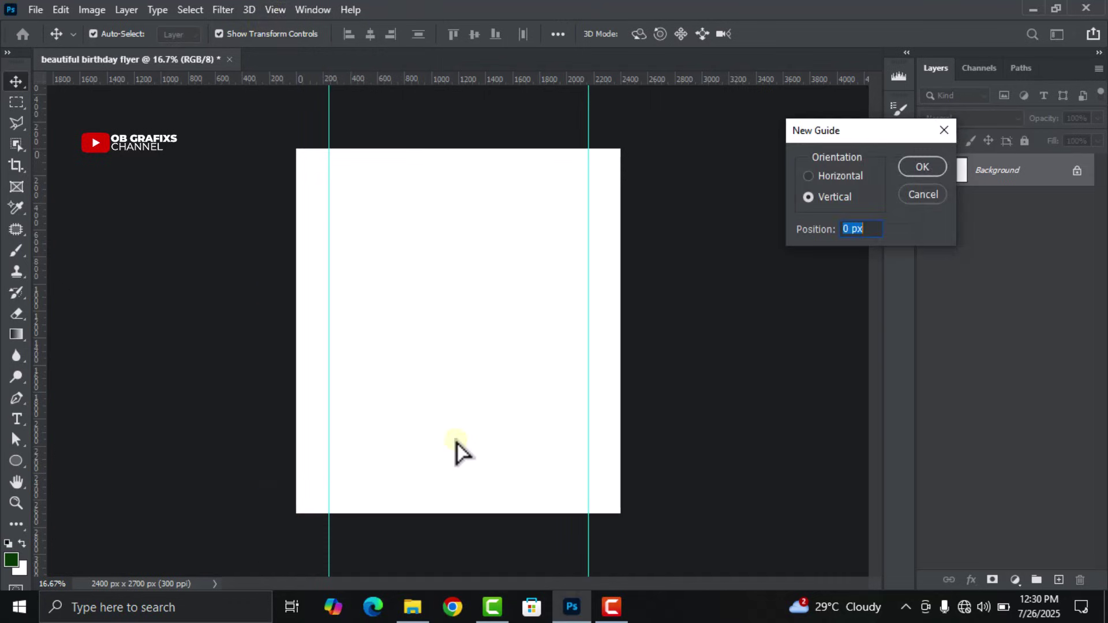
{"action": "type", "text": "10%"}
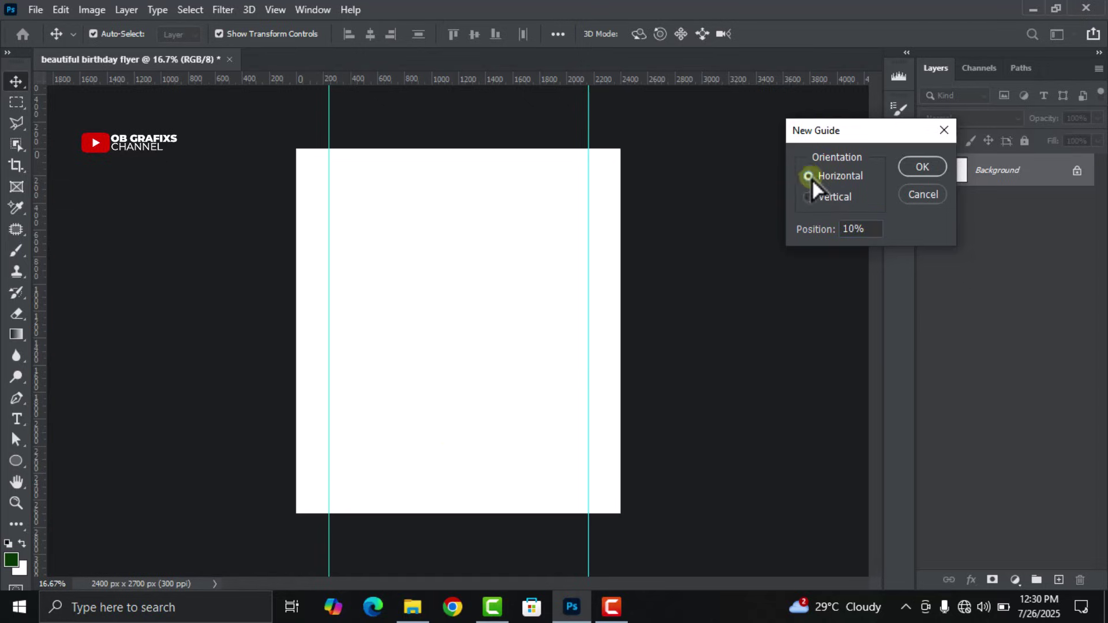
{"action": "left_click", "coordinate": [932, 169]}
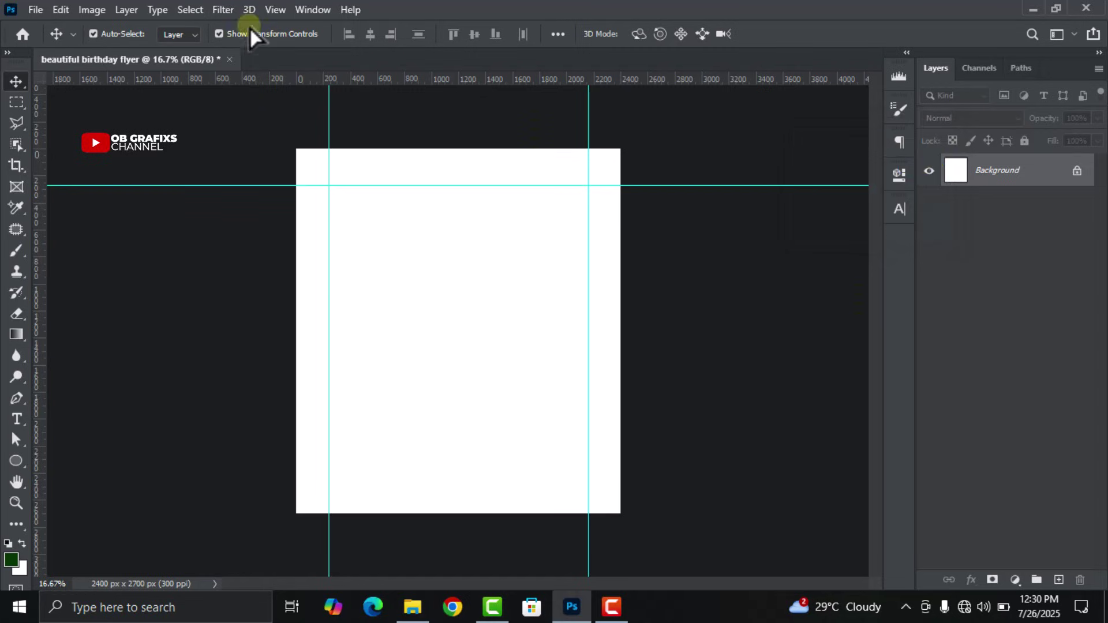
{"action": "left_click", "coordinate": [275, 10]}
{"action": "left_click", "coordinate": [352, 481]}
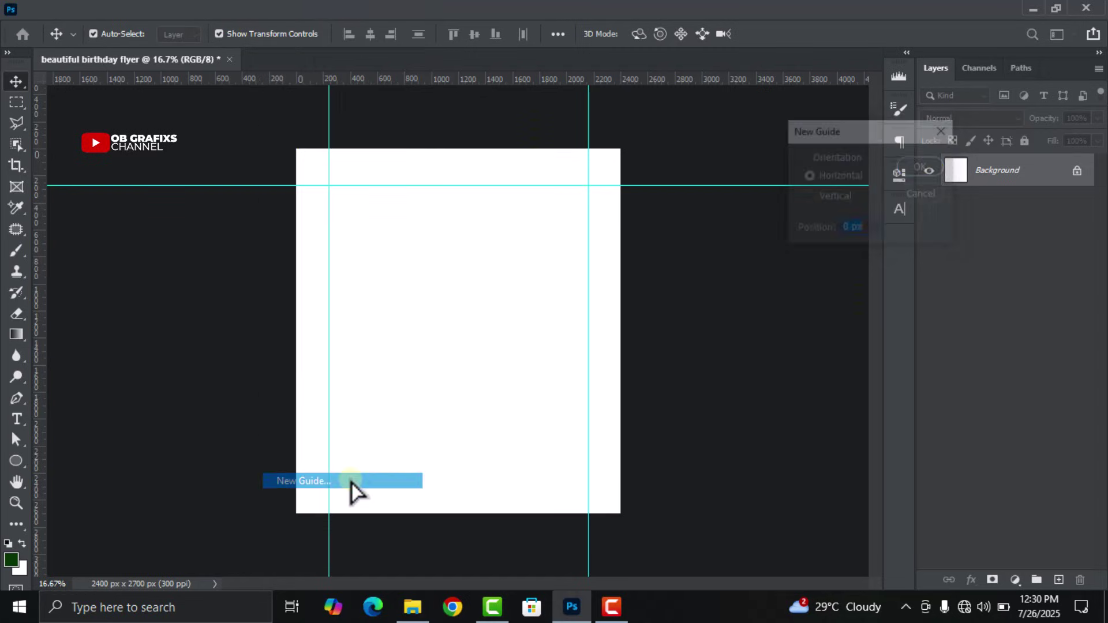
{"action": "type", "text": "90"}
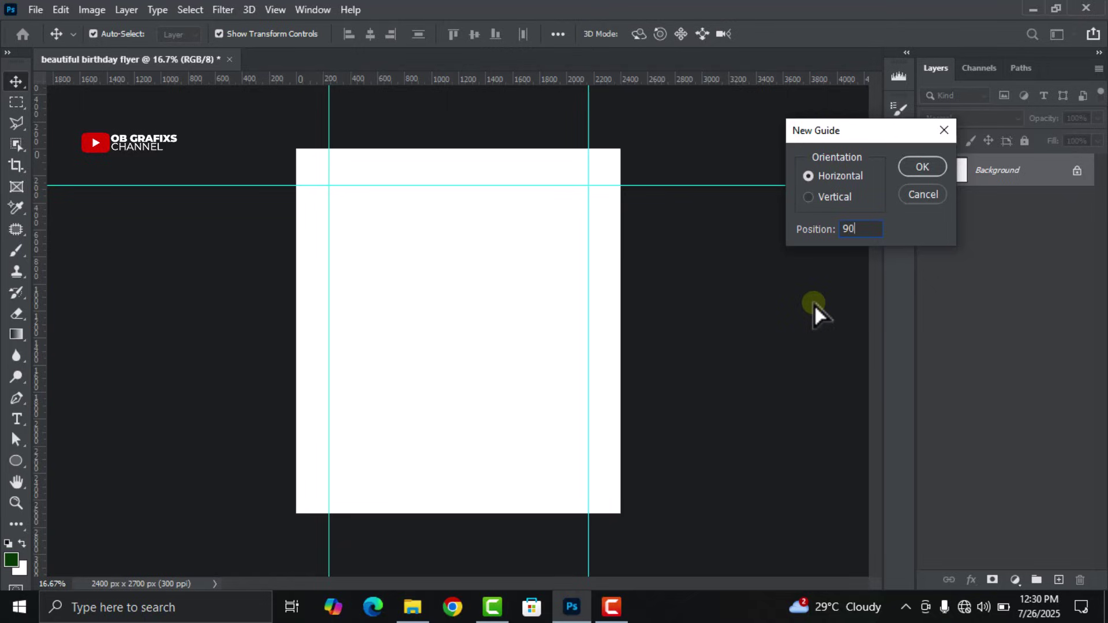
{"action": "type", "text": "%"}
{"action": "left_click", "coordinate": [922, 166]}
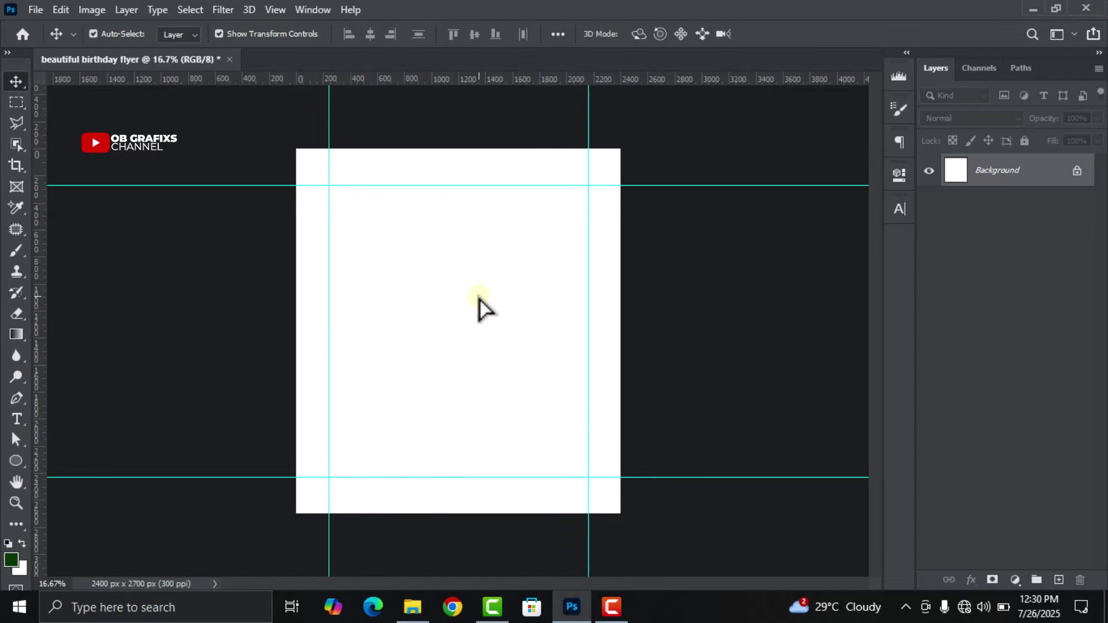
{"action": "scroll", "coordinate": [477, 298], "scroll_direction": "up", "scroll_amount": 1}
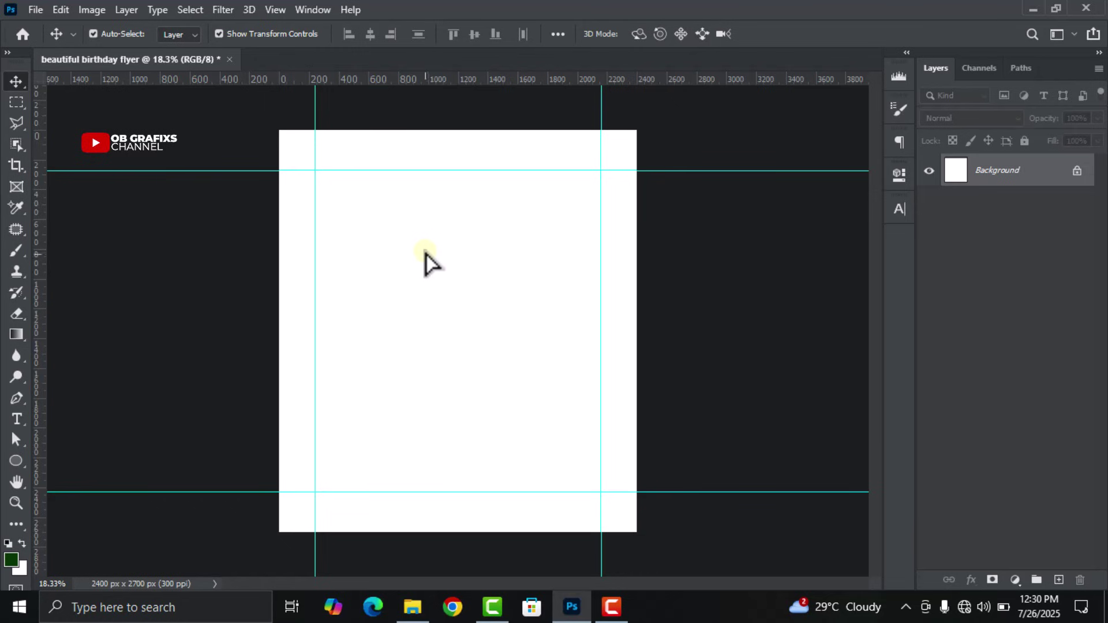
Step: Place the yellow glow image from the Cypher folder and stretch it to fill the canvas
{"action": "left_click", "coordinate": [419, 615]}
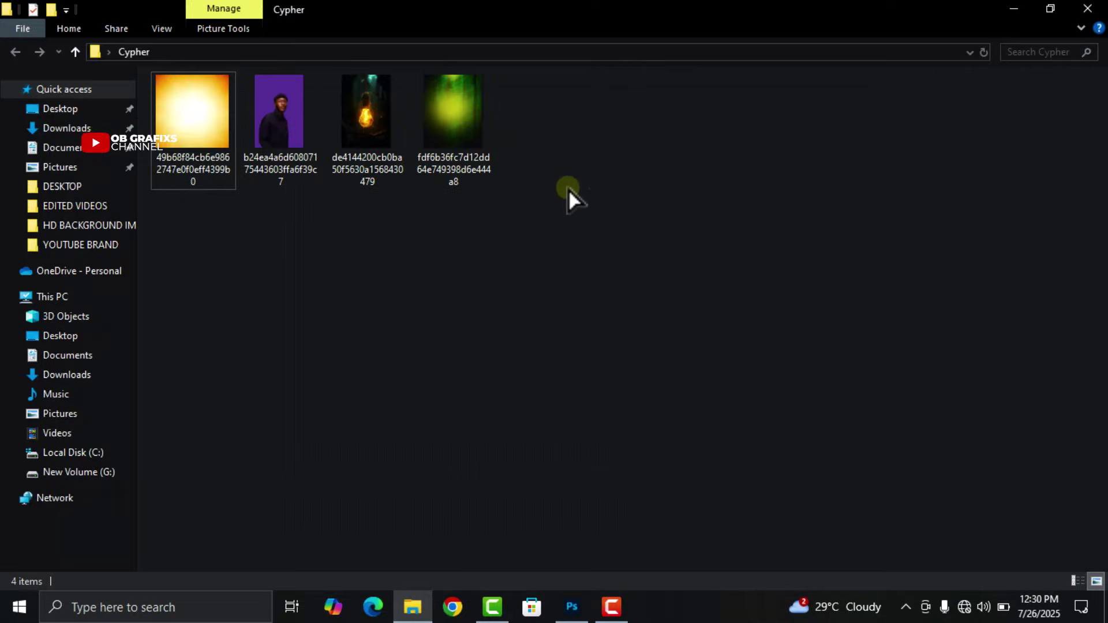
{"action": "left_click_drag", "start_coordinate": [586, 147], "coordinate": [176, 139]}
{"action": "left_click", "coordinate": [585, 324]}
{"action": "left_click_drag", "start_coordinate": [199, 103], "coordinate": [467, 475]}
{"action": "left_click", "coordinate": [777, 33]}
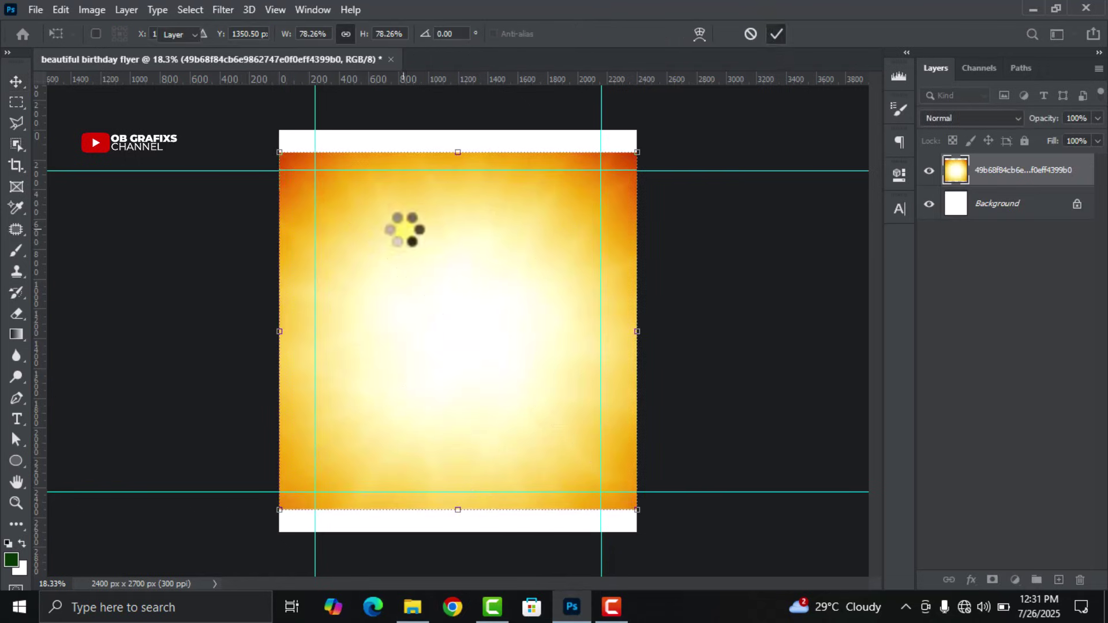
{"action": "left_click_drag", "start_coordinate": [454, 157], "coordinate": [458, 113]}
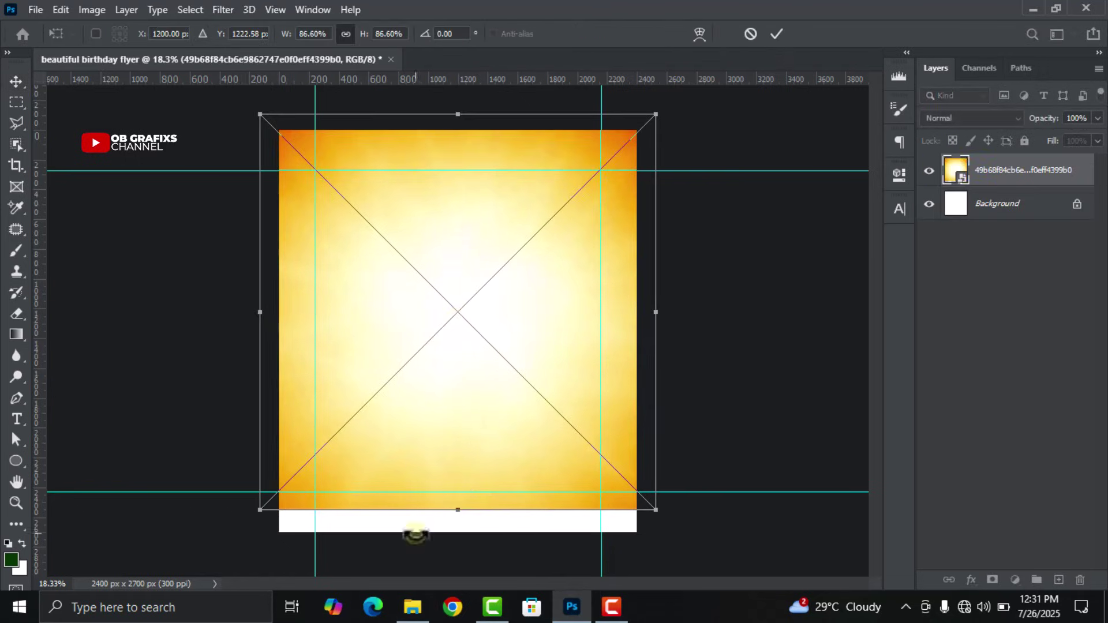
{"action": "left_click_drag", "start_coordinate": [461, 513], "coordinate": [460, 547]}
{"action": "left_click_drag", "start_coordinate": [460, 431], "coordinate": [462, 438]}
{"action": "left_click", "coordinate": [777, 34]}
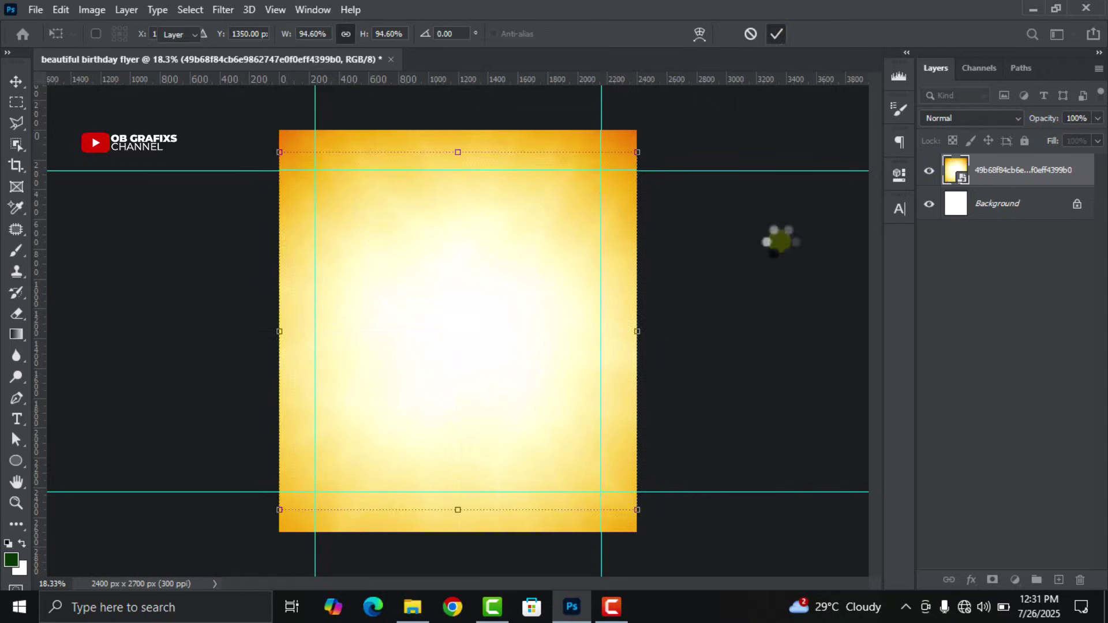
Step: Lock the yellow image layer completely with Lock All
{"action": "left_click", "coordinate": [802, 279]}
{"action": "left_click", "coordinate": [1039, 172]}
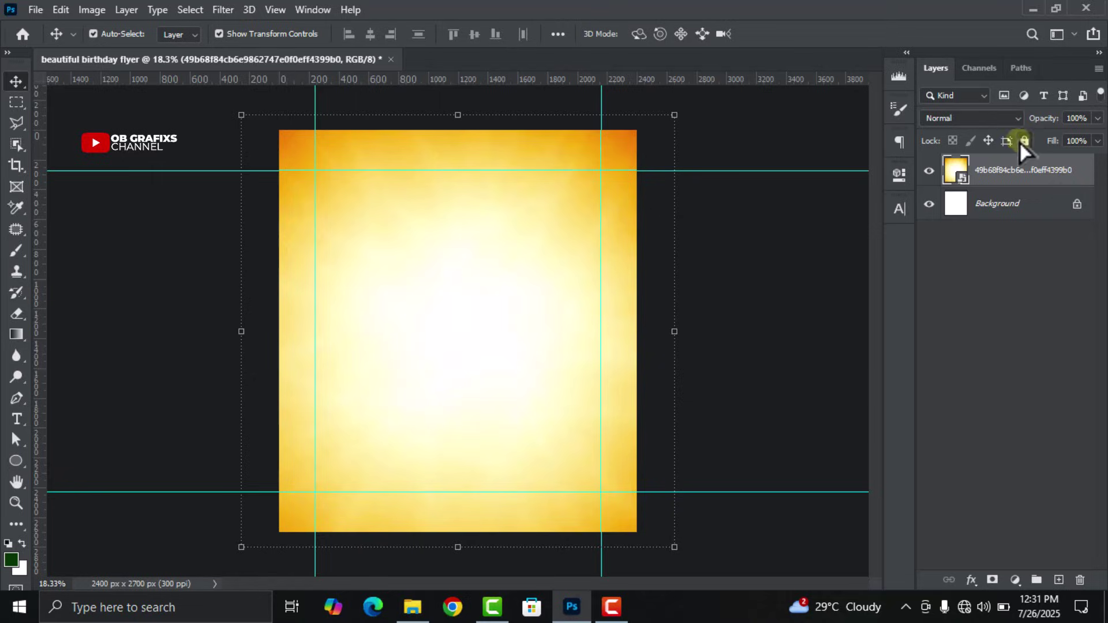
{"action": "left_click", "coordinate": [1025, 141]}
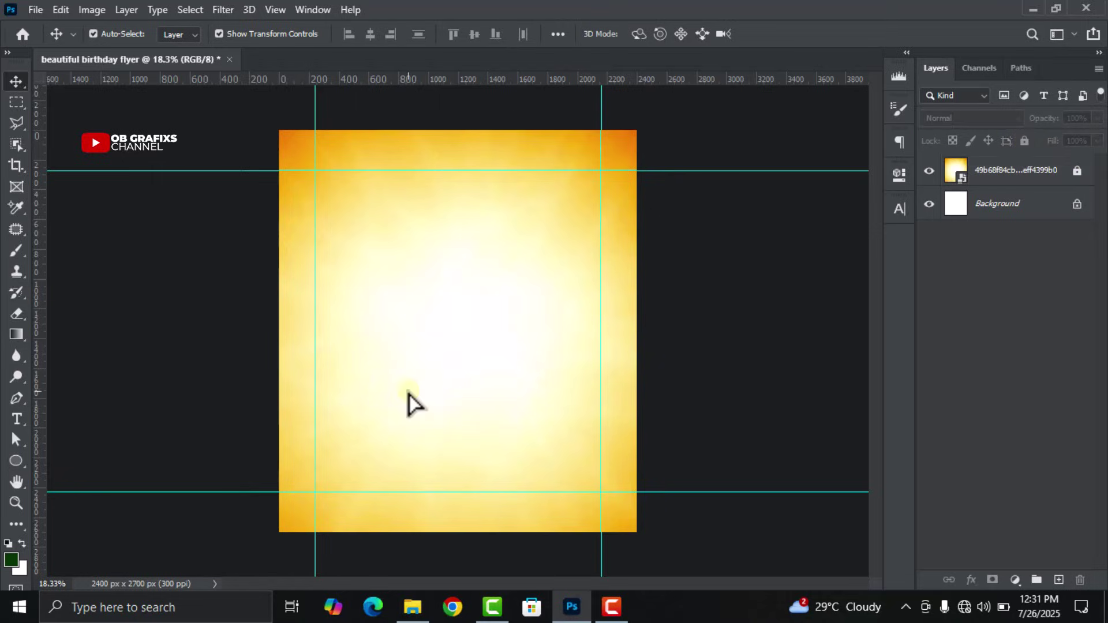
{"action": "left_click", "coordinate": [410, 612]}
Step: Place the green grunge texture and enlarge it to about 85% to cover the flyer
{"action": "left_click_drag", "start_coordinate": [465, 119], "coordinate": [471, 452]}
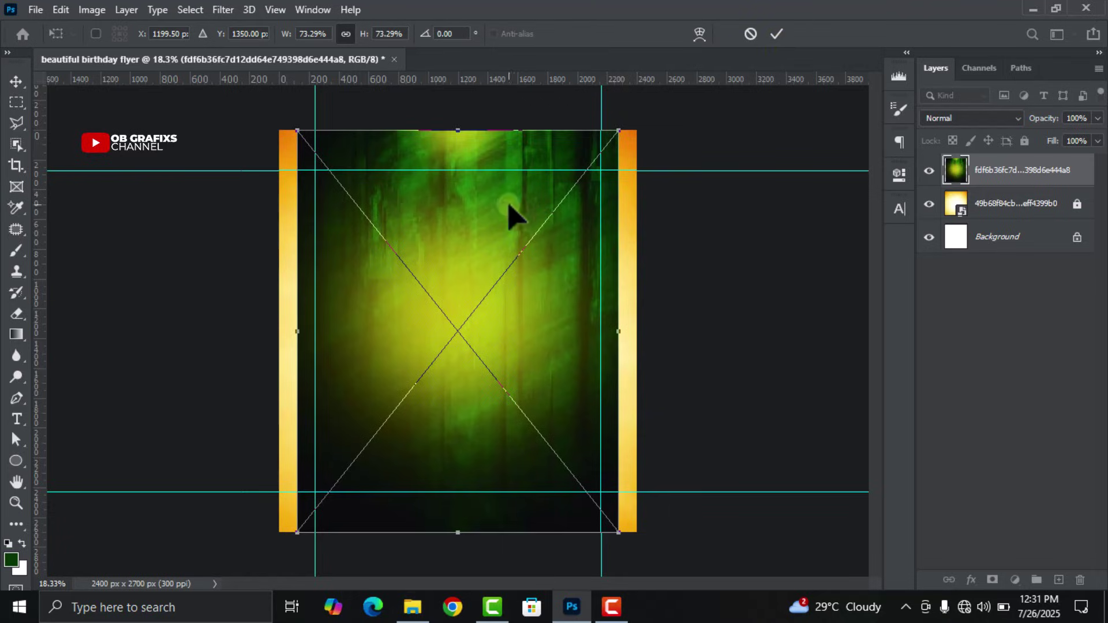
{"action": "scroll", "coordinate": [507, 215], "scroll_direction": "down", "scroll_amount": 1}
{"action": "left_click", "coordinate": [779, 32]}
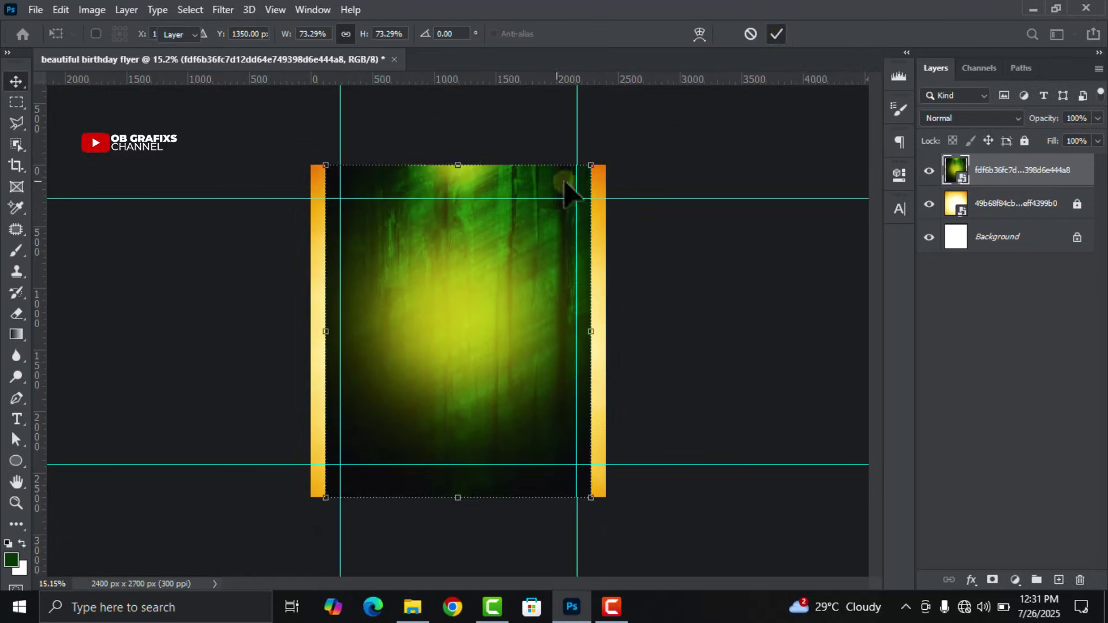
{"action": "left_click_drag", "start_coordinate": [460, 164], "coordinate": [461, 134]}
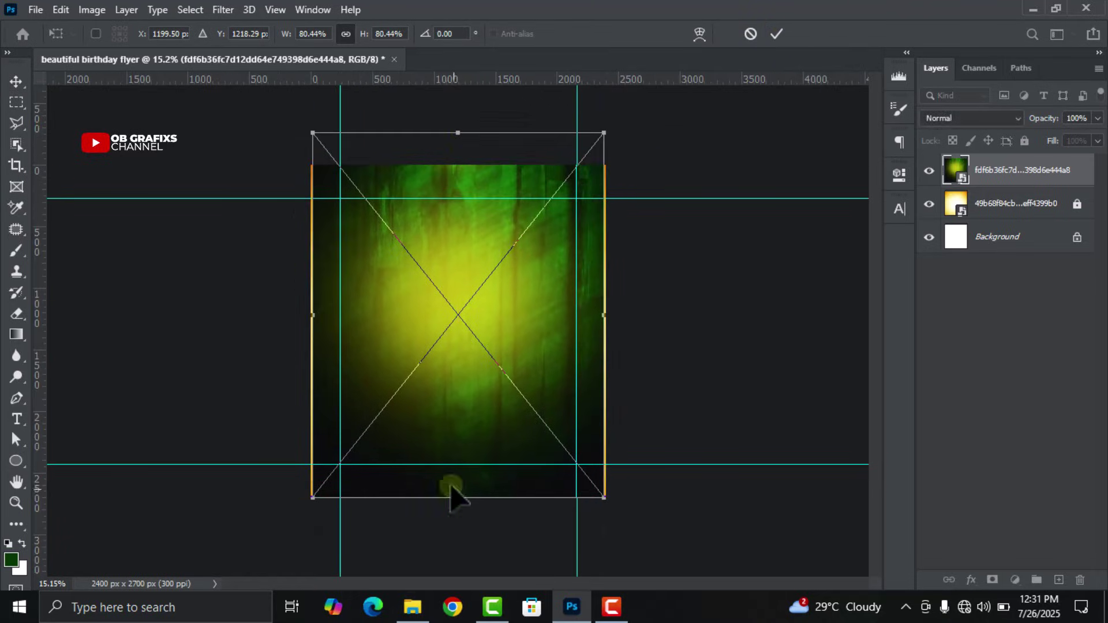
{"action": "left_click_drag", "start_coordinate": [457, 498], "coordinate": [460, 517]}
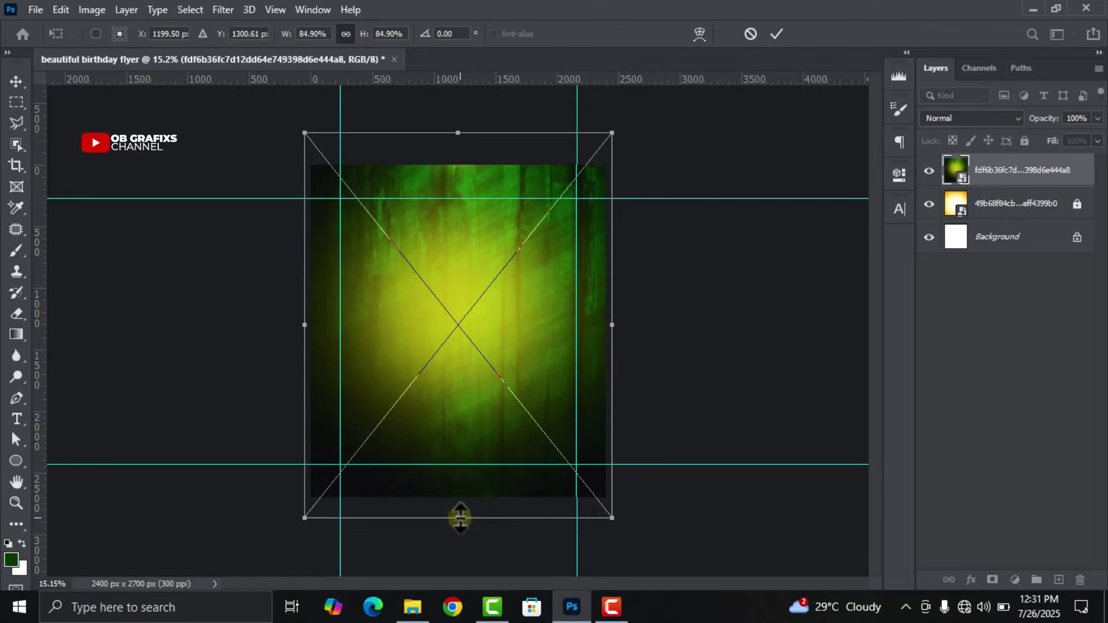
{"action": "left_click", "coordinate": [776, 34]}
Step: Rasterize the green texture layer into a regular pixel layer
{"action": "scroll", "coordinate": [447, 326], "scroll_direction": "up", "scroll_amount": 1}
{"action": "scroll", "coordinate": [618, 290], "scroll_direction": "down", "scroll_amount": 1}
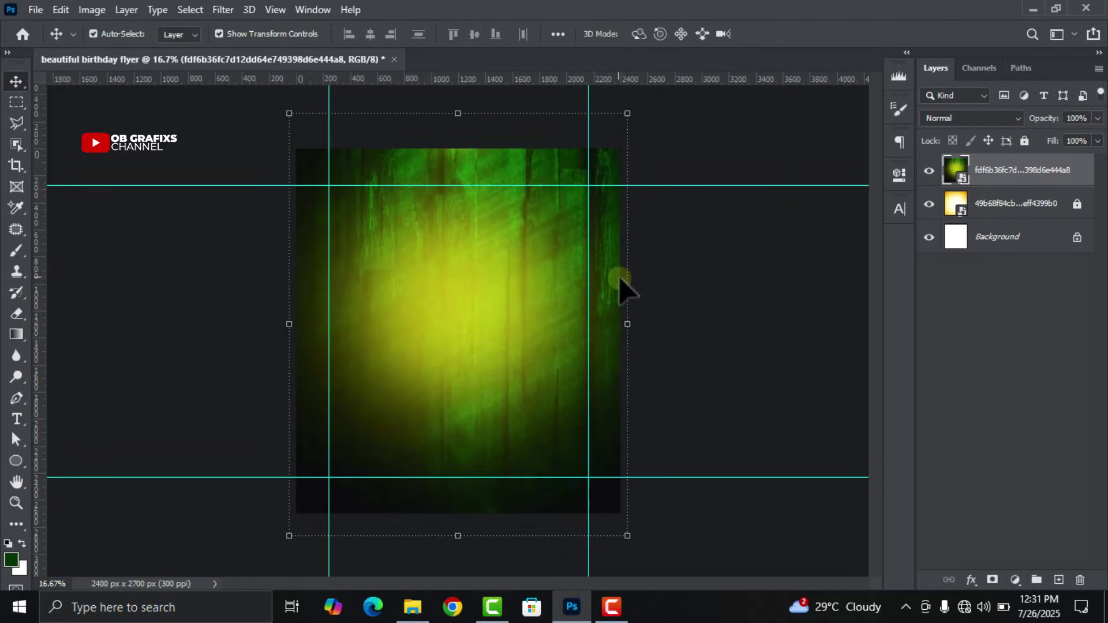
{"action": "right_click", "coordinate": [1037, 171]}
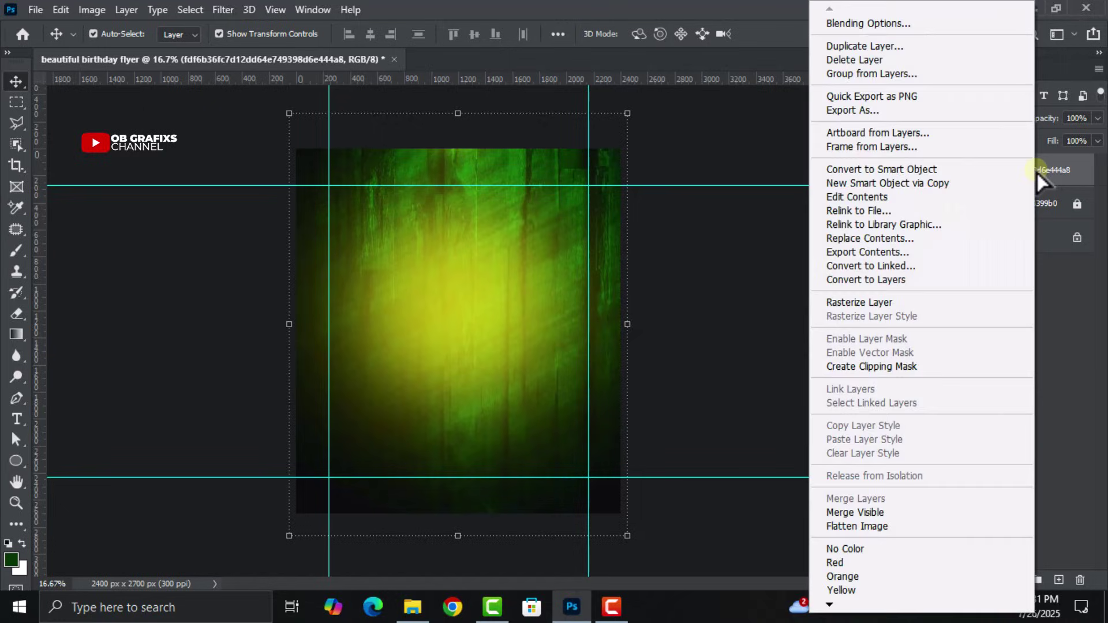
{"action": "left_click", "coordinate": [891, 304]}
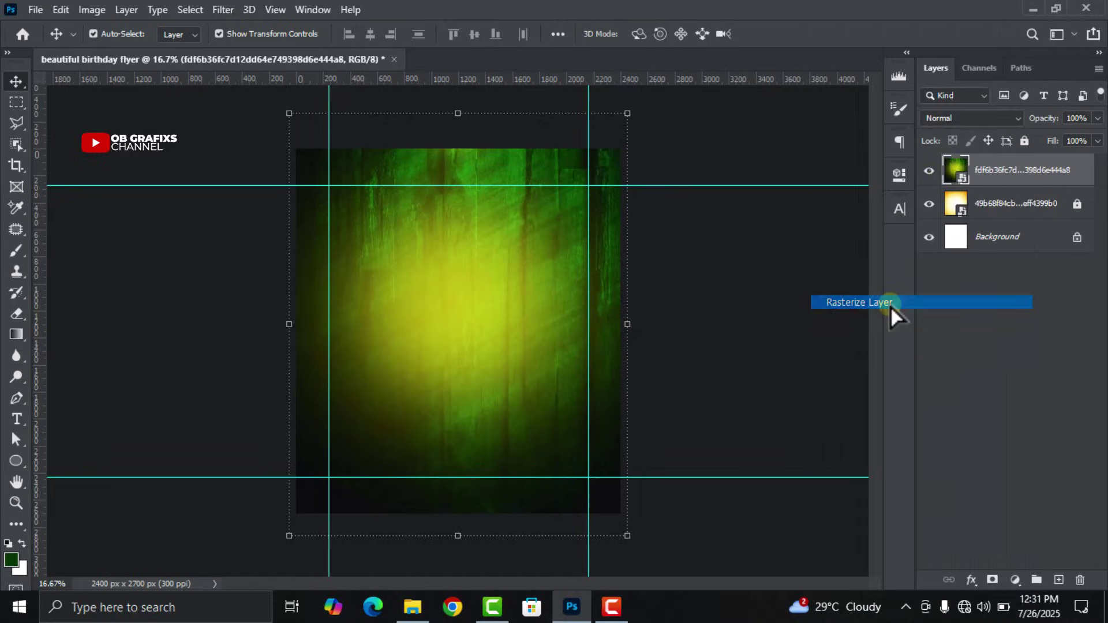
Step: Apply Color Balance to the texture's midtones: +22 toward red, -55 toward magenta
{"action": "left_click", "coordinate": [87, 10]}
{"action": "mouse_move", "coordinate": [100, 56]}
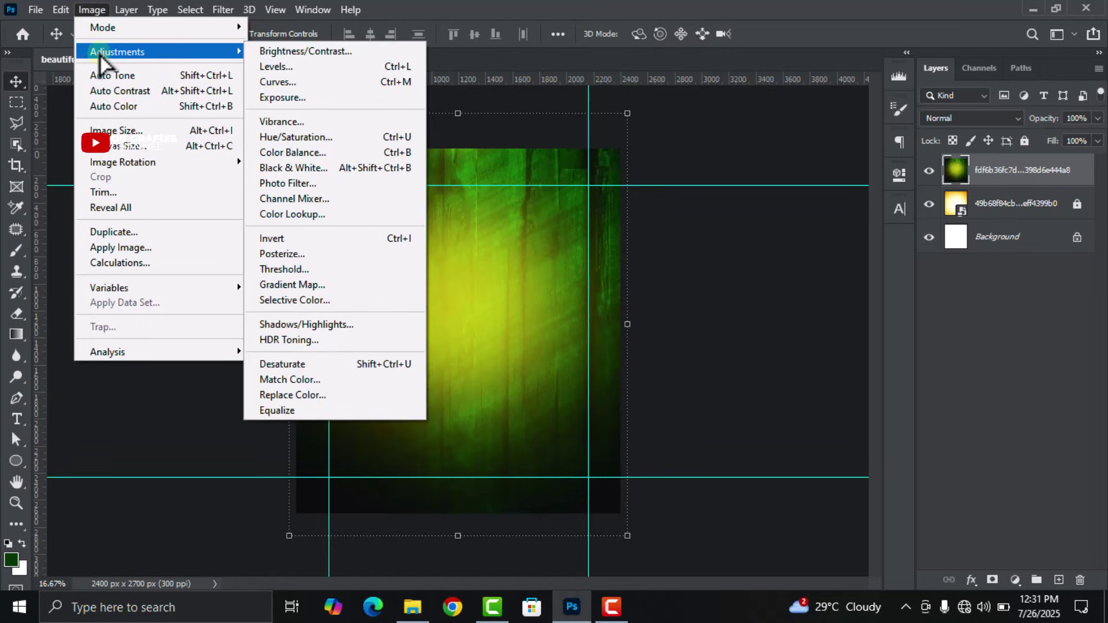
{"action": "left_click", "coordinate": [335, 153]}
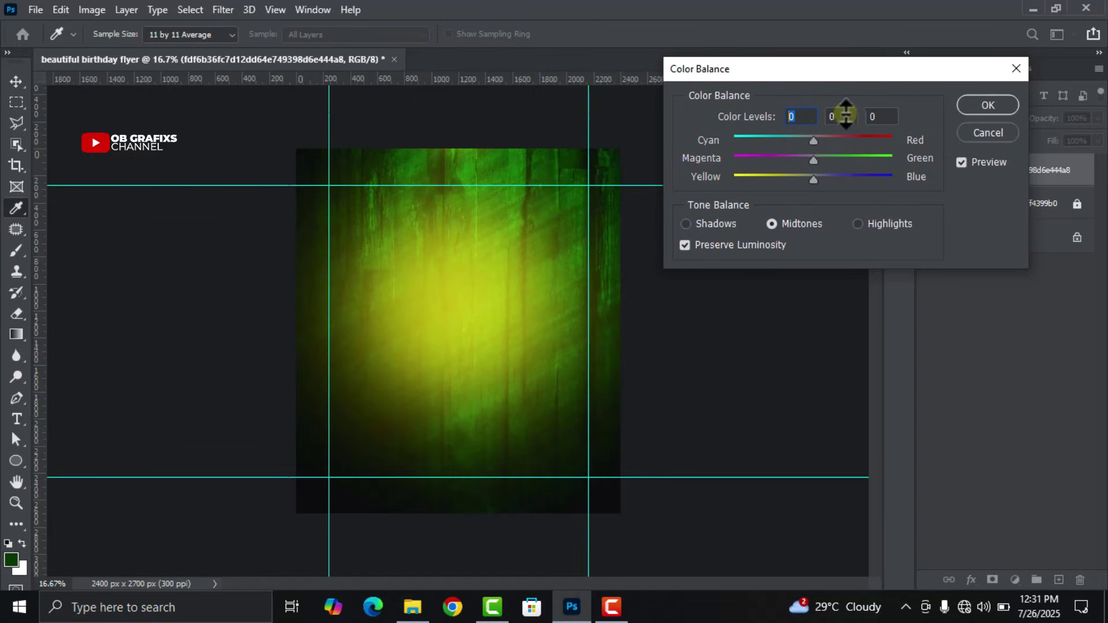
{"action": "left_click", "coordinate": [842, 117]}
{"action": "left_click", "coordinate": [800, 117]}
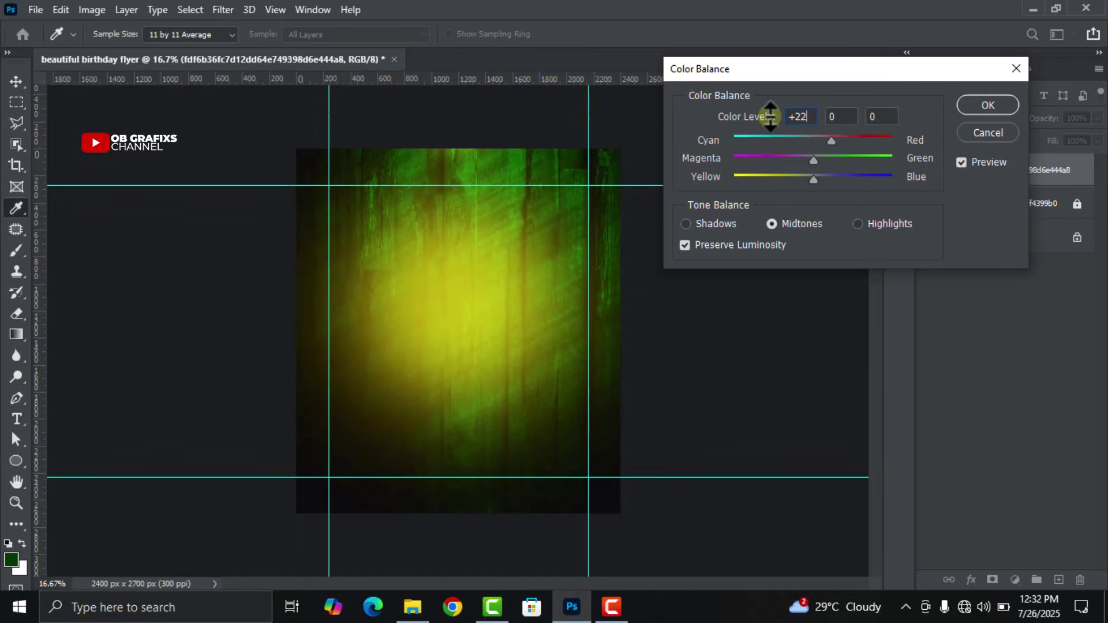
{"action": "left_click", "coordinate": [838, 117]}
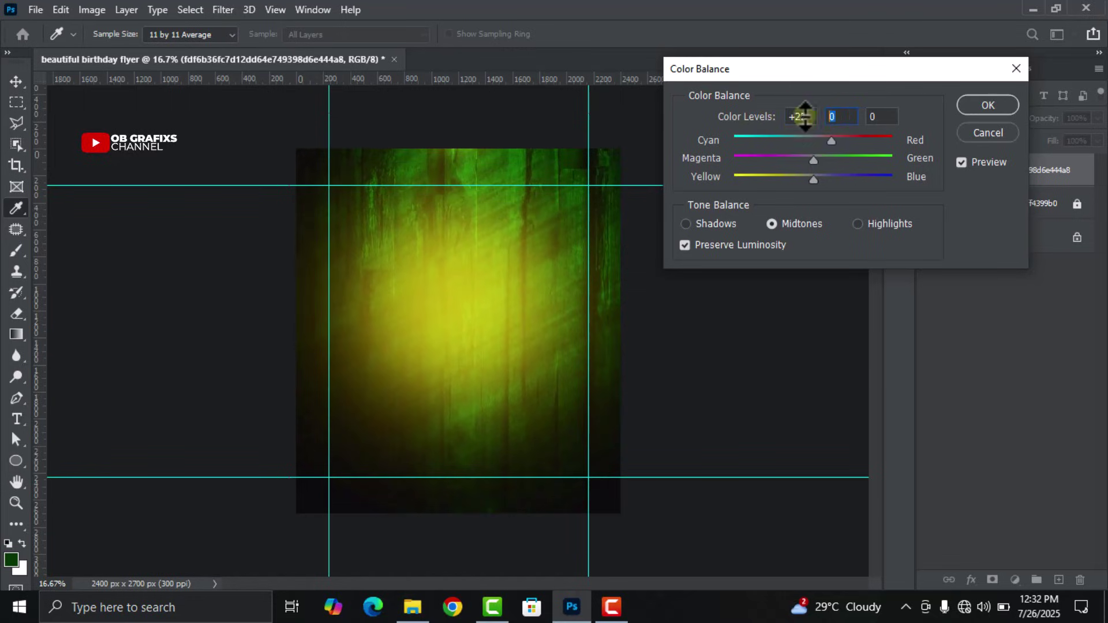
{"action": "type", "text": "-"}
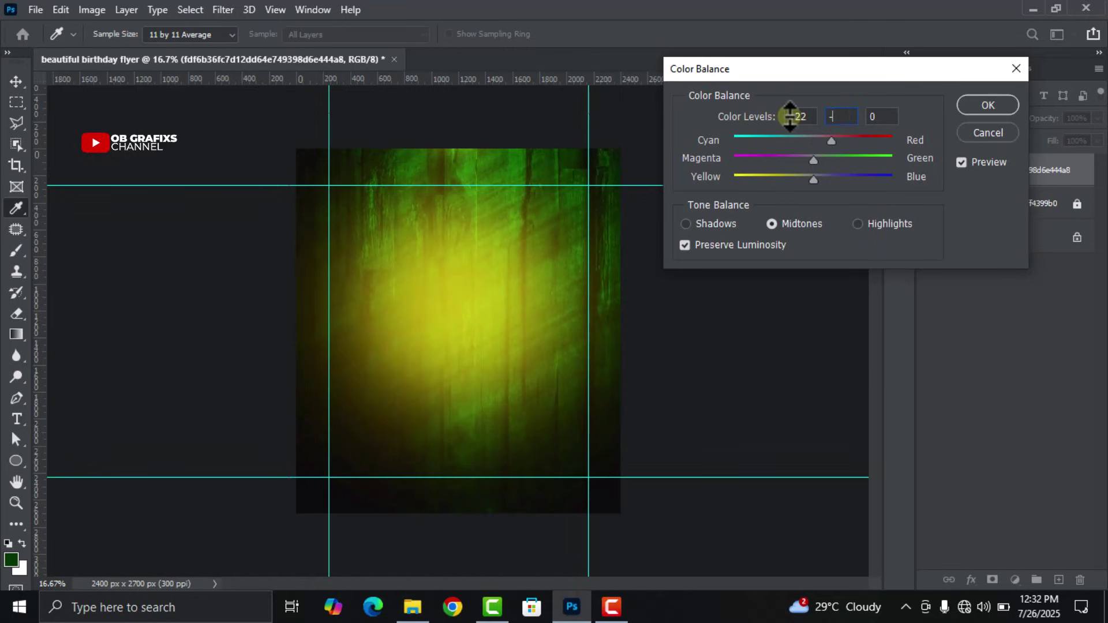
{"action": "type", "text": "55"}
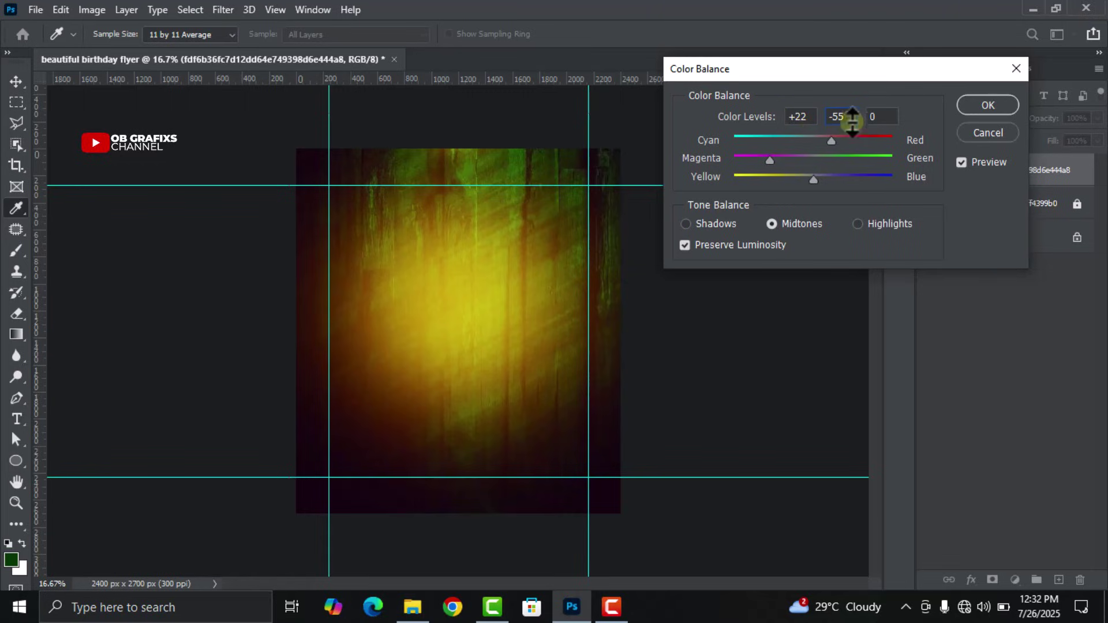
{"action": "key", "text": "Tab"}
{"action": "left_click", "coordinate": [981, 107]}
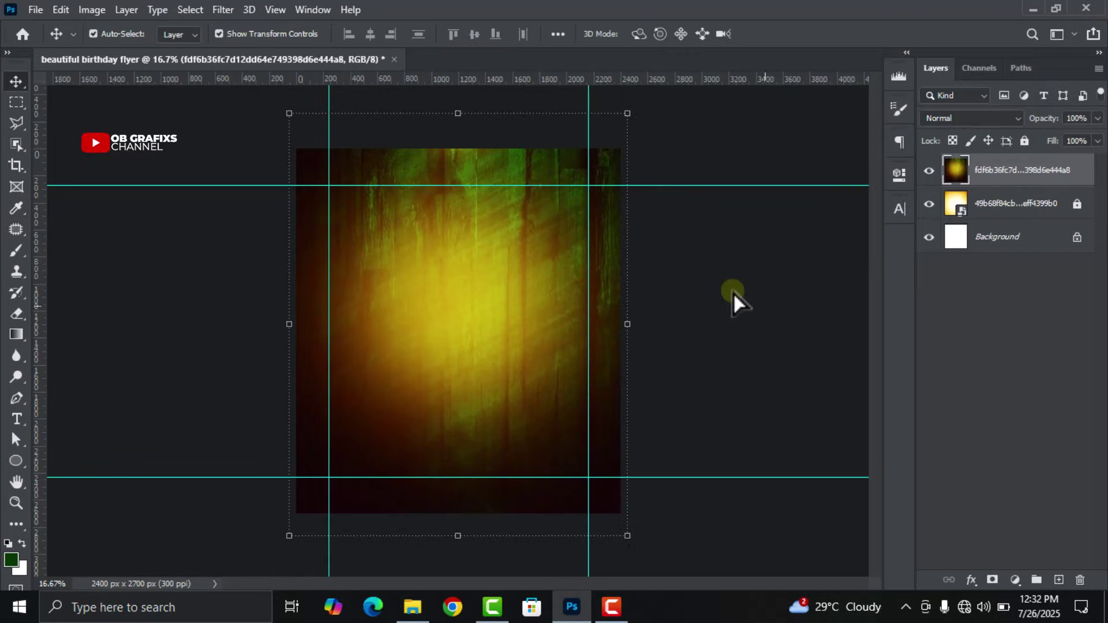
Step: Use Color Balance on the shadows, pushing Magenta–Green to about -84
{"action": "left_click", "coordinate": [91, 10]}
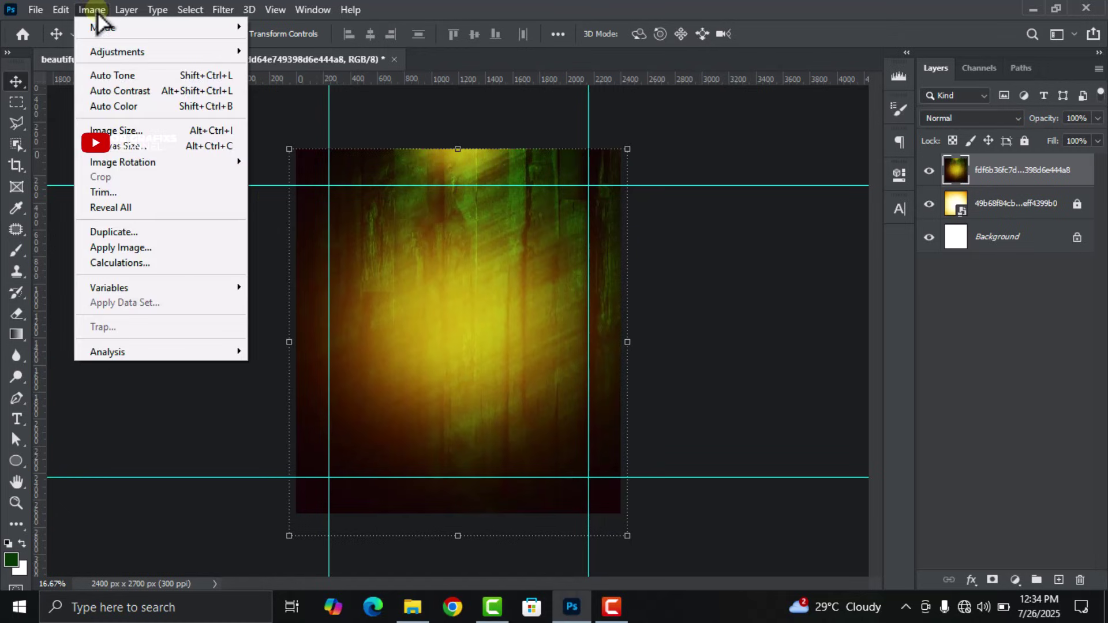
{"action": "mouse_move", "coordinate": [114, 52]}
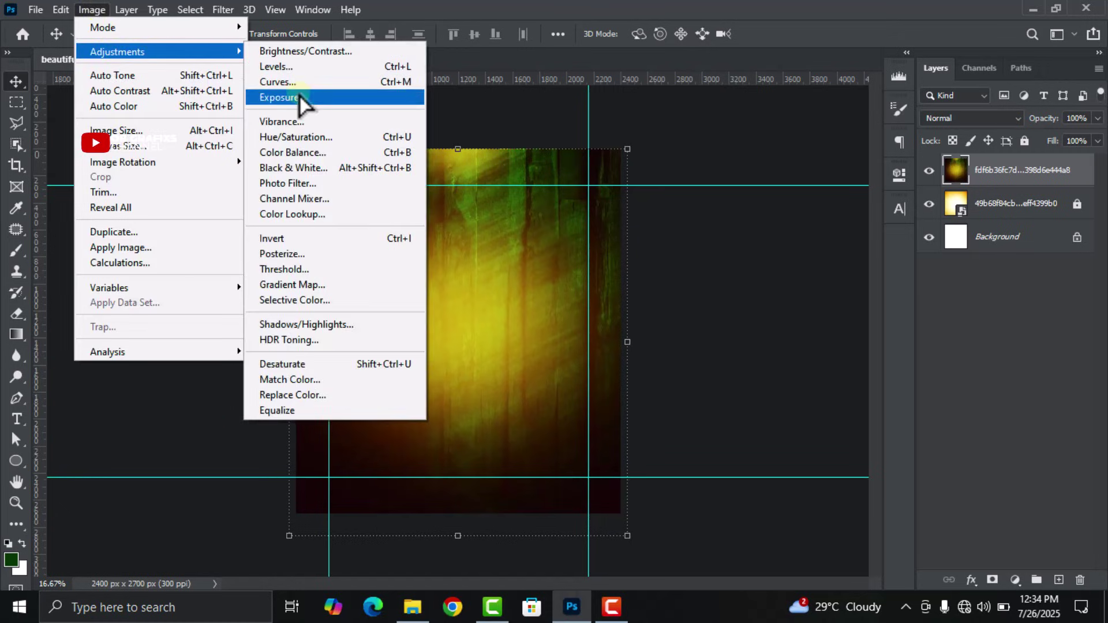
{"action": "left_click", "coordinate": [326, 153]}
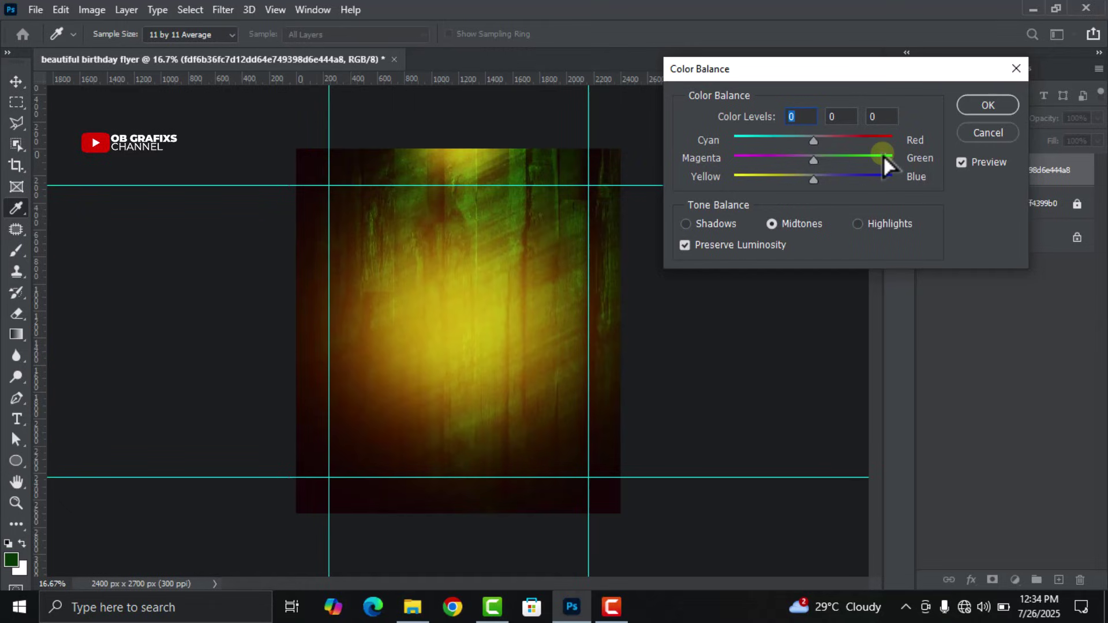
{"action": "left_click", "coordinate": [687, 224]}
{"action": "left_click_drag", "start_coordinate": [813, 160], "coordinate": [791, 161]}
{"action": "left_click_drag", "start_coordinate": [778, 162], "coordinate": [747, 163]}
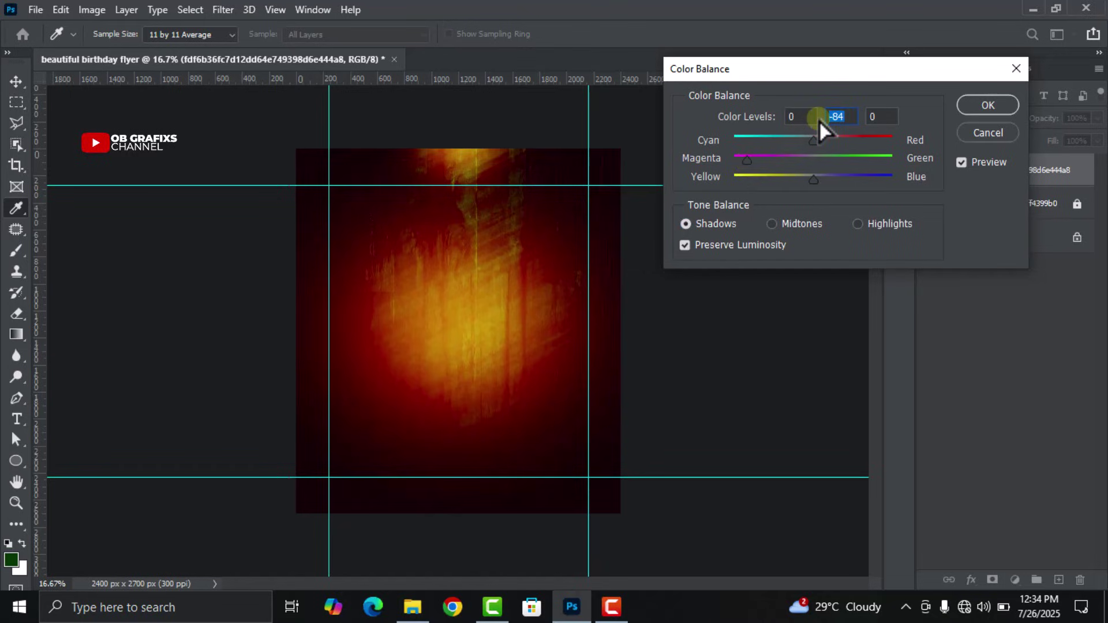
{"action": "left_click", "coordinate": [982, 105]}
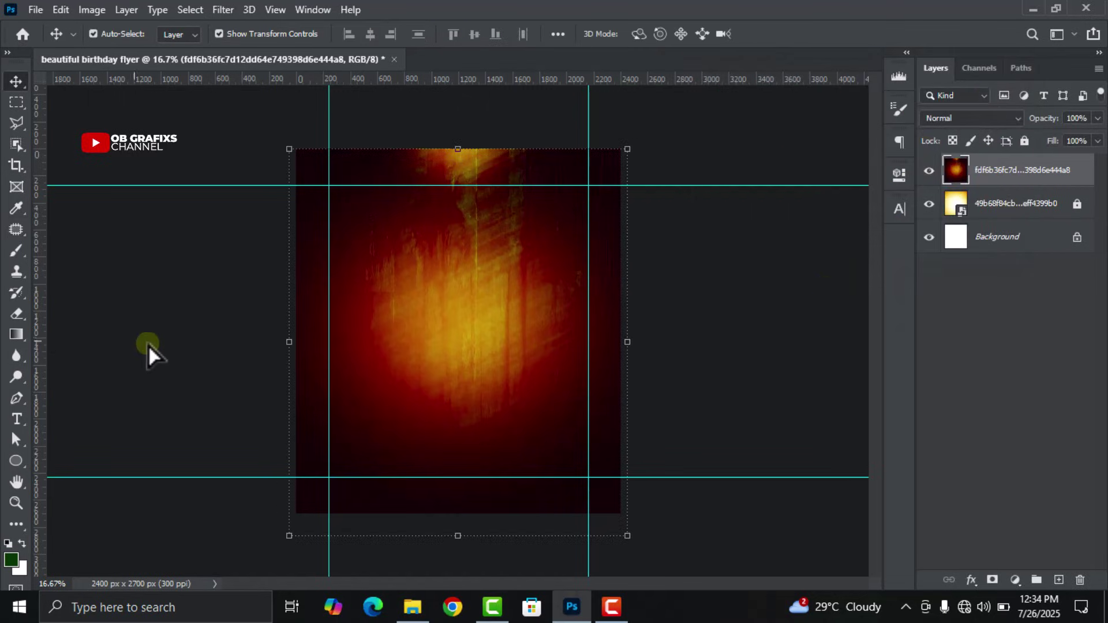
Step: Erase the texture's centre with a 2000 px soft round eraser to create a bright glow
{"action": "left_click", "coordinate": [19, 317]}
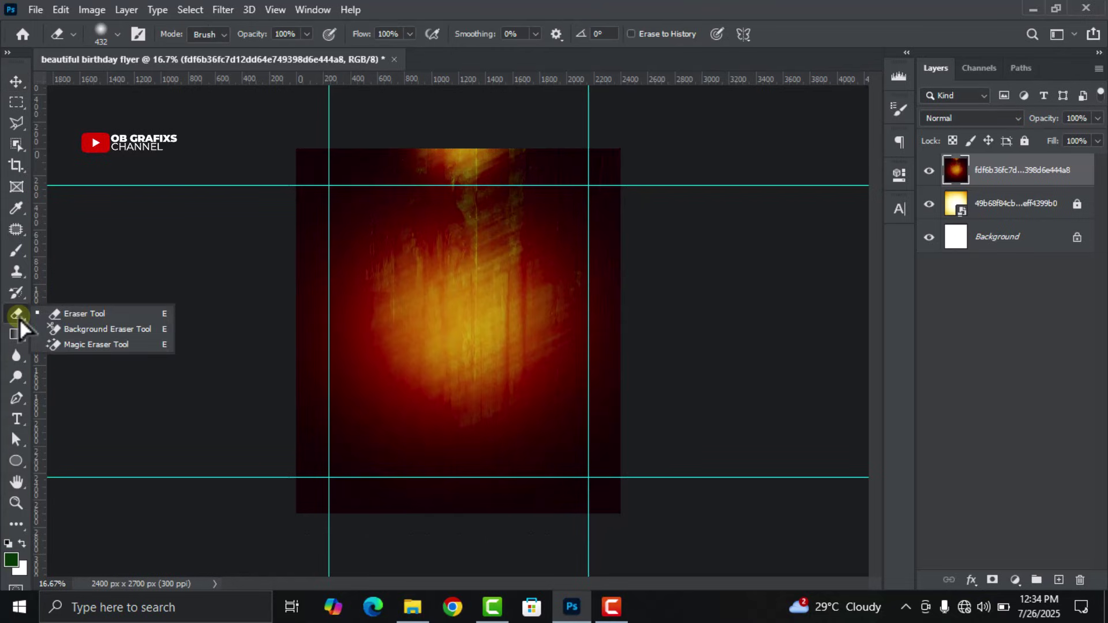
{"action": "left_click", "coordinate": [64, 316]}
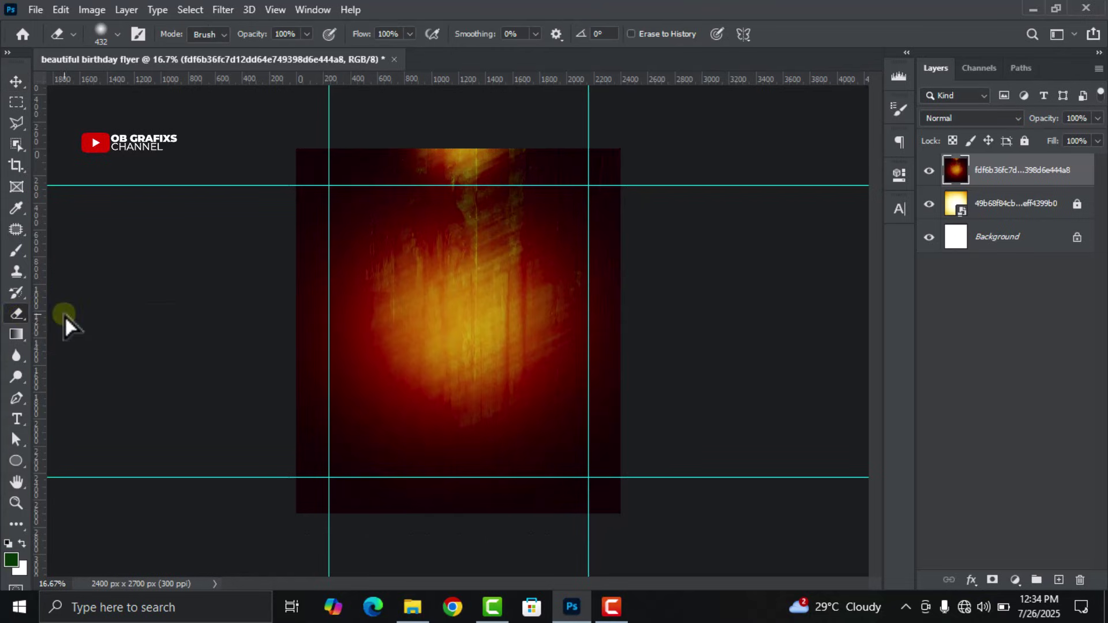
{"action": "right_click", "coordinate": [442, 299]}
{"action": "mouse_move", "coordinate": [604, 343]}
{"action": "left_mouse_down"}
{"action": "mouse_move", "coordinate": [623, 343]}
{"action": "mouse_move", "coordinate": [545, 341]}
{"action": "left_mouse_up"}
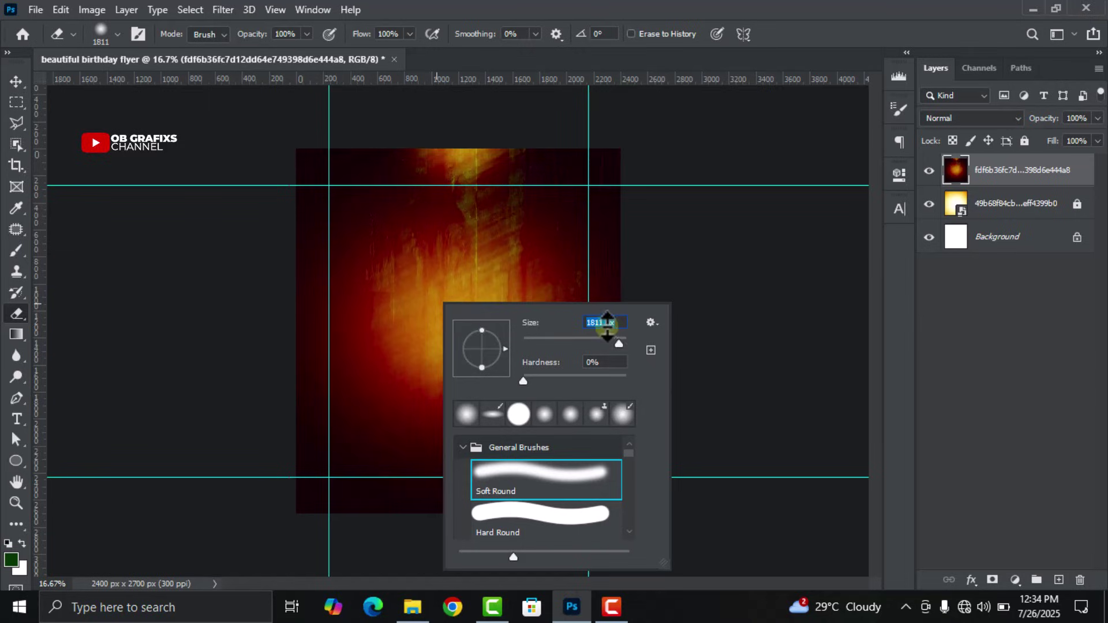
{"action": "type", "text": "2000"}
{"action": "key", "text": "Return"}
{"action": "scroll", "coordinate": [464, 320], "scroll_direction": "up", "scroll_amount": 1}
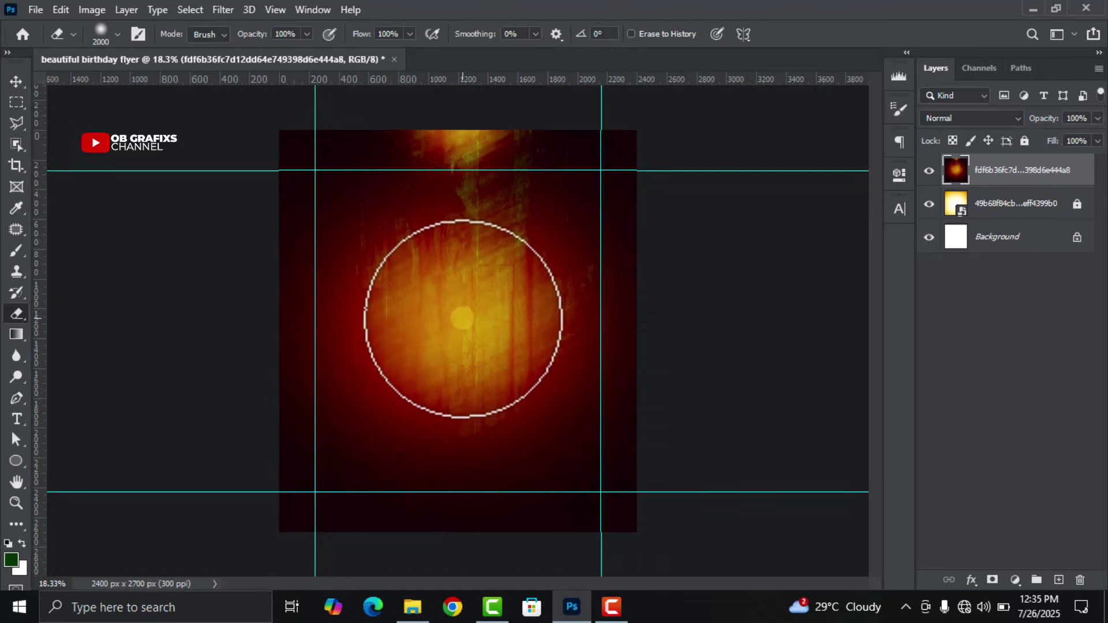
{"action": "left_click", "coordinate": [463, 318]}
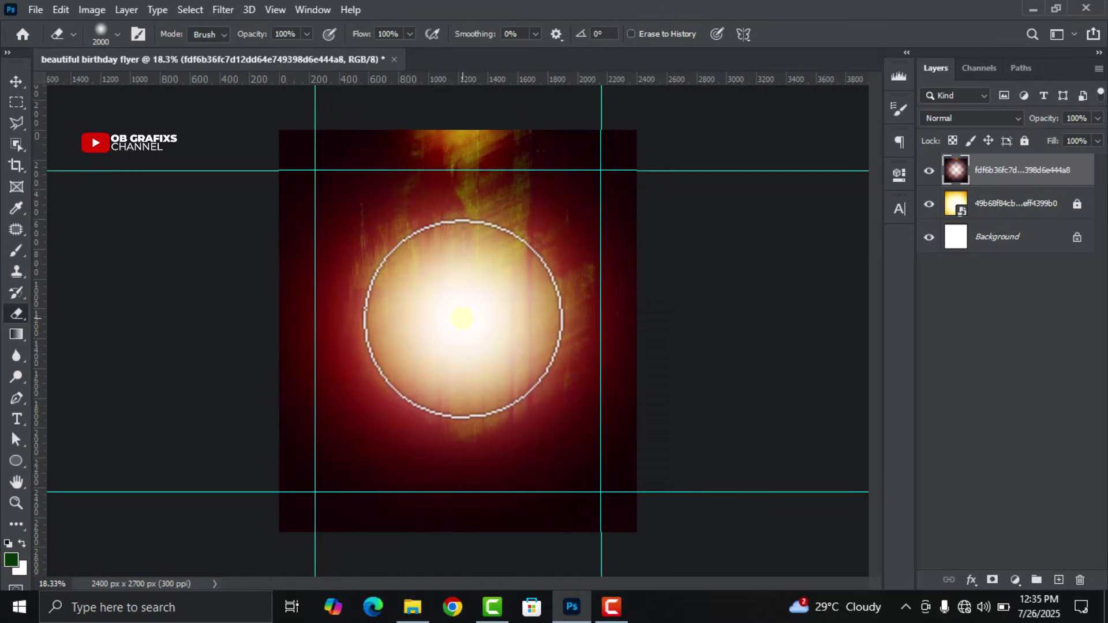
Step: Place the purple-backed portrait photo from File Explorer onto the flyer
{"action": "left_click", "coordinate": [17, 82]}
{"action": "scroll", "coordinate": [608, 264], "scroll_direction": "down", "scroll_amount": 1}
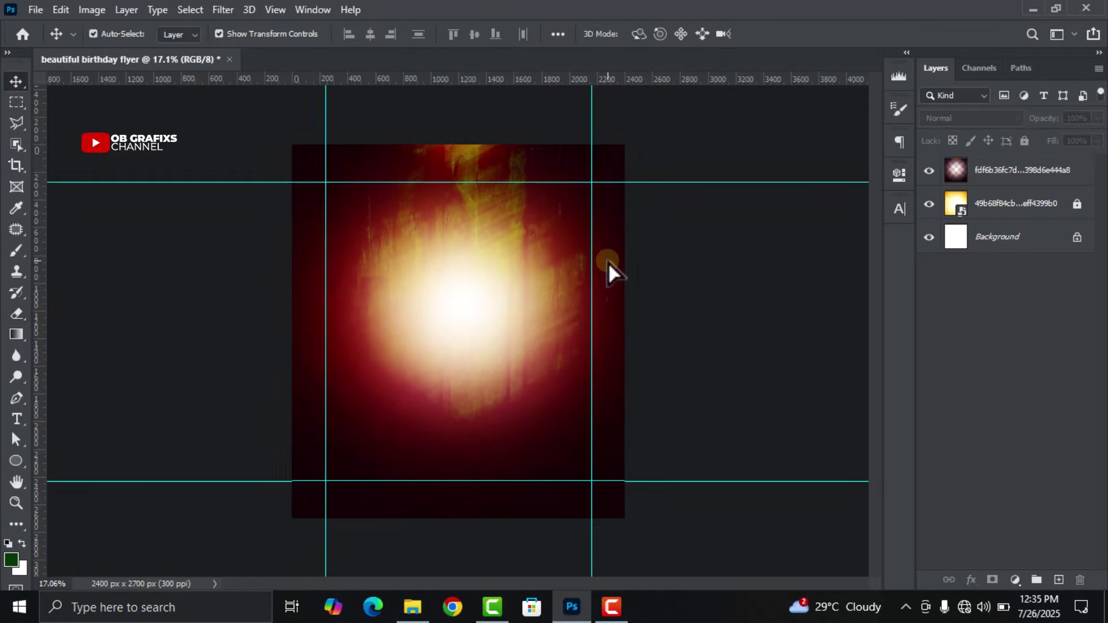
{"action": "left_click", "coordinate": [413, 604]}
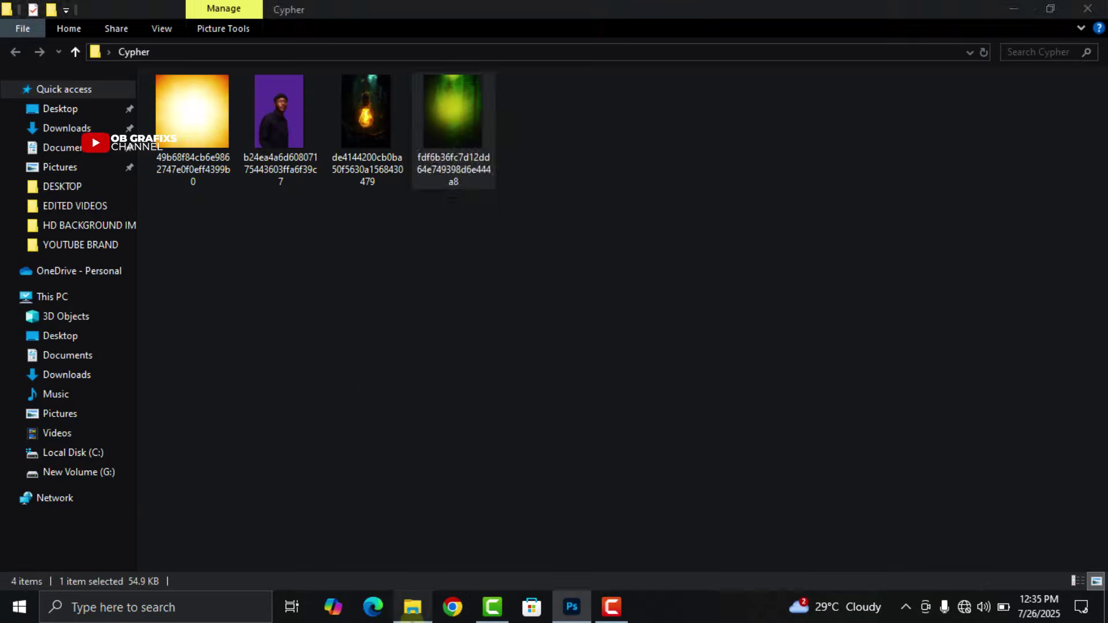
{"action": "left_click_drag", "start_coordinate": [281, 154], "coordinate": [484, 430]}
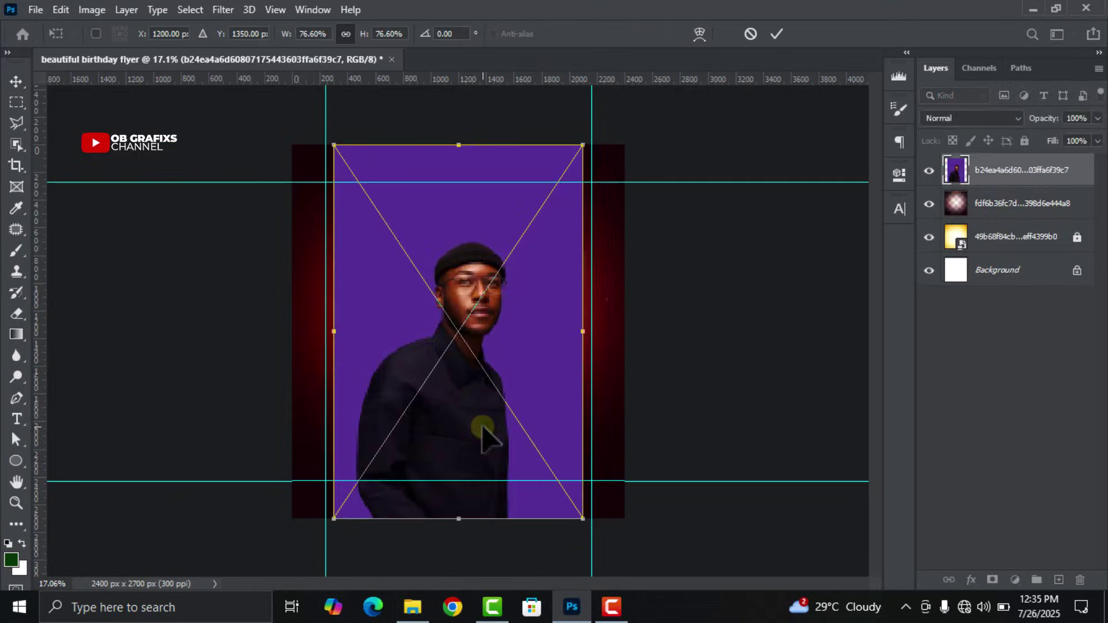
Step: Commit the placed portrait and rasterize its layer
{"action": "left_click", "coordinate": [777, 33]}
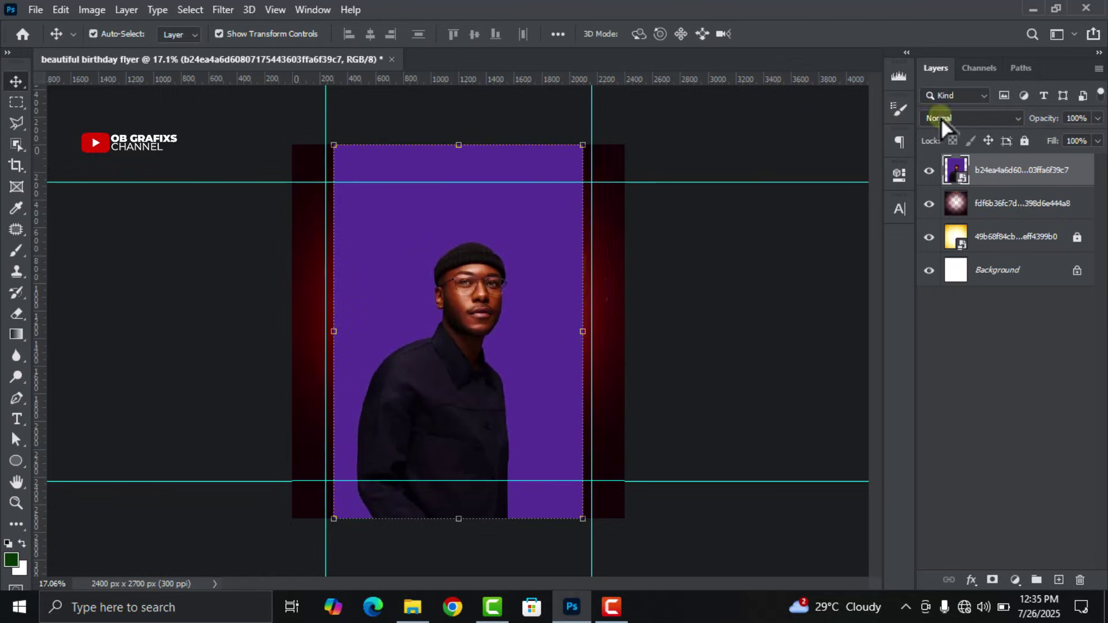
{"action": "right_click", "coordinate": [1000, 173]}
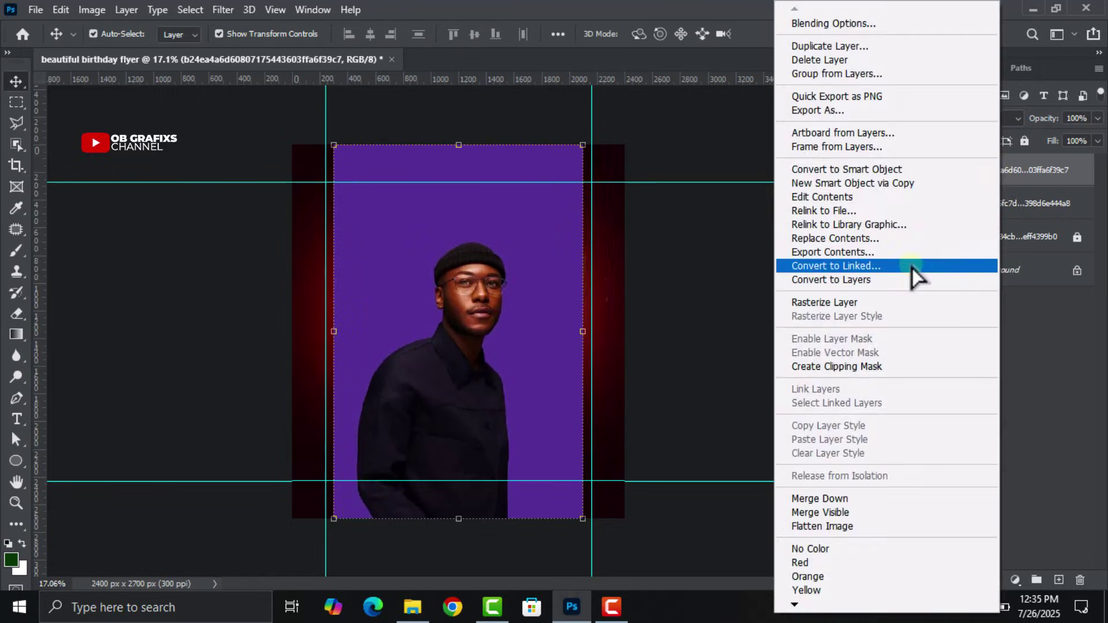
{"action": "left_click", "coordinate": [906, 303]}
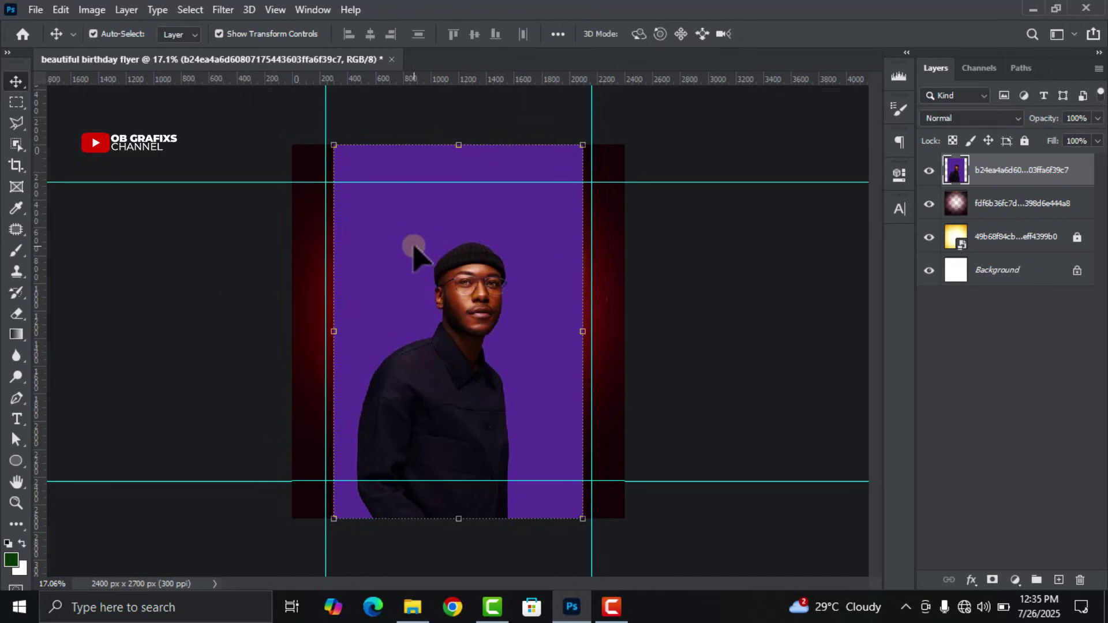
Step: Cut the man out onto Layer 1 via Select Subject, delete the original photo layer
{"action": "left_click", "coordinate": [192, 11]}
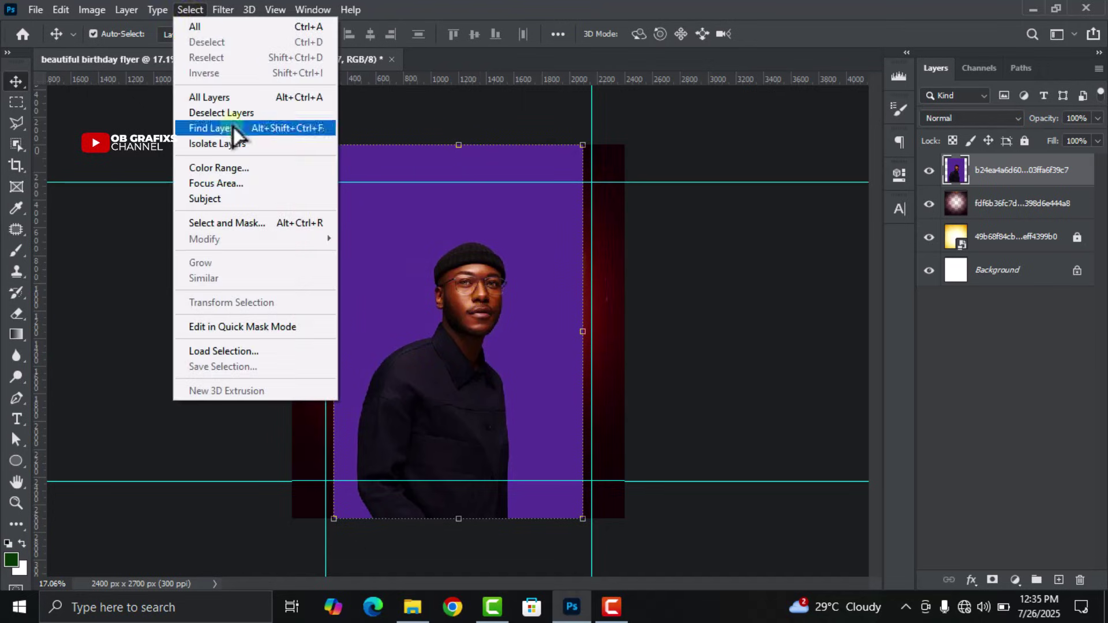
{"action": "left_click", "coordinate": [229, 200]}
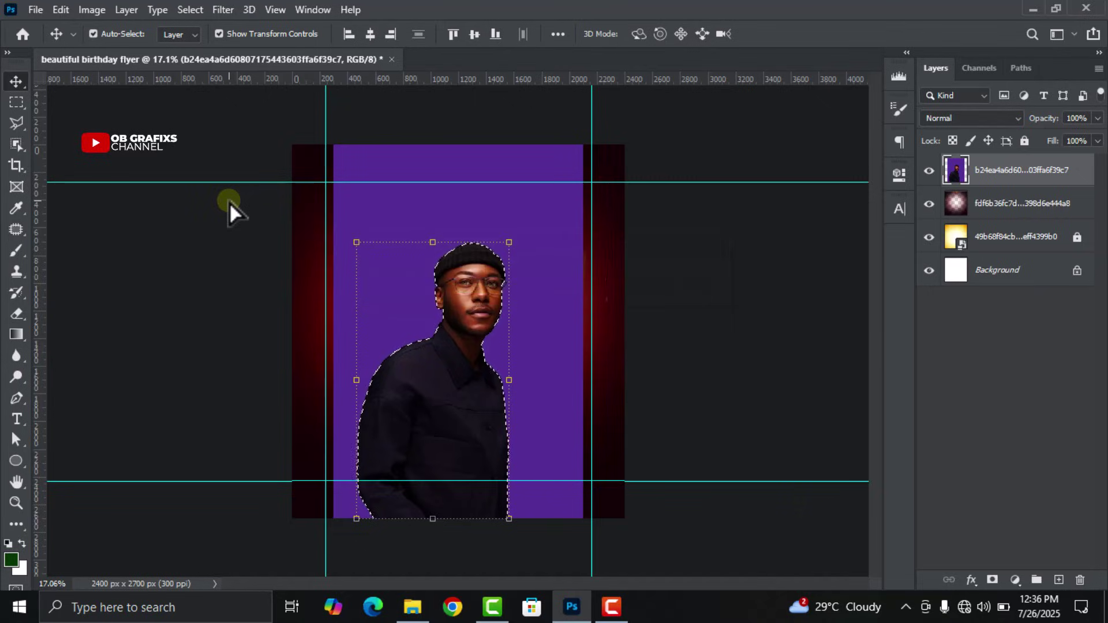
{"action": "key", "text": "ctrl"}
{"action": "key", "text": "ctrl+j"}
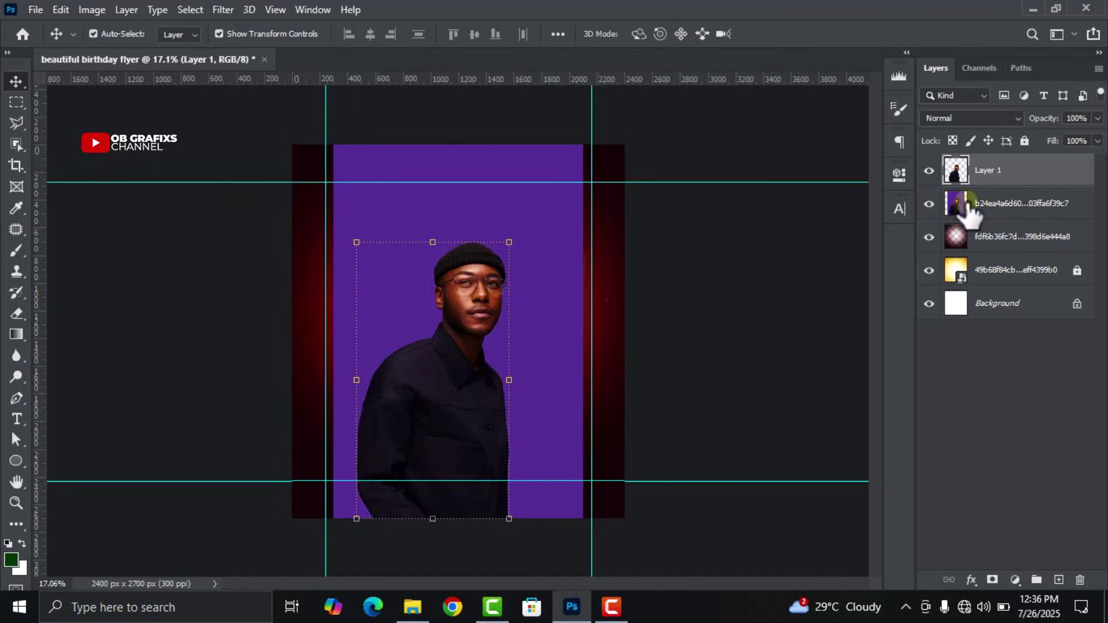
{"action": "left_click_drag", "start_coordinate": [994, 213], "coordinate": [1080, 580]}
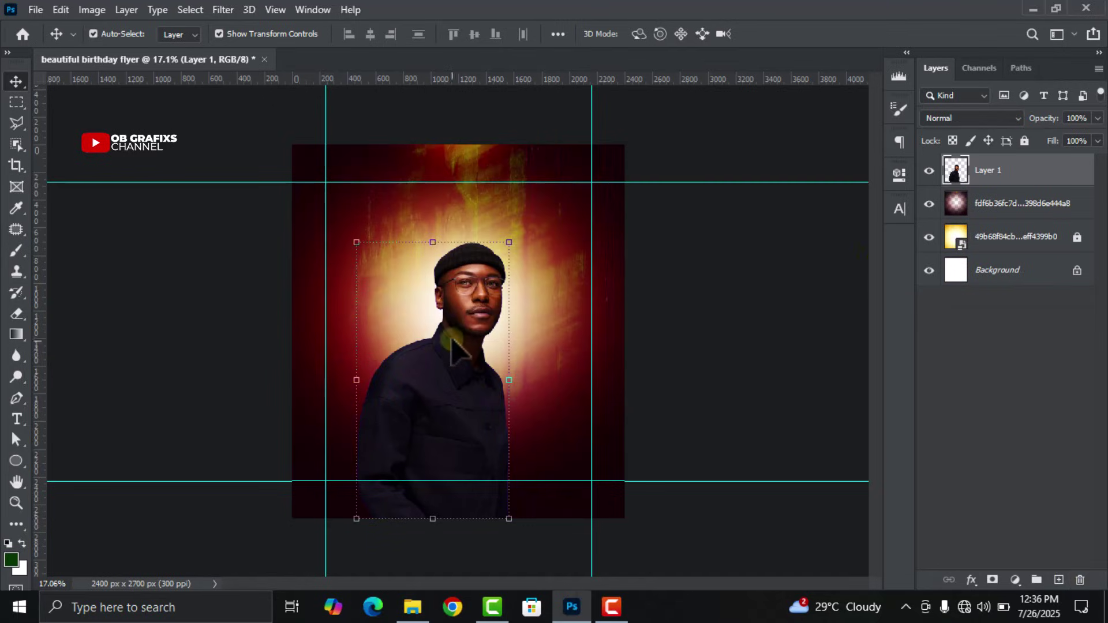
{"action": "left_click_drag", "start_coordinate": [469, 332], "coordinate": [477, 303]}
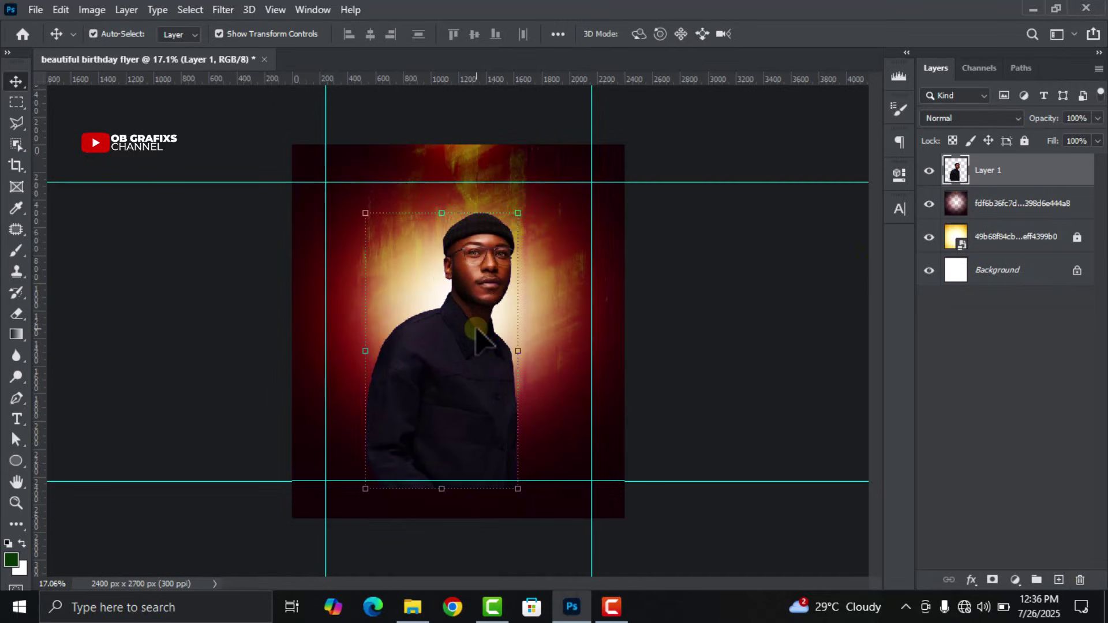
Step: Fade out the man's lower jacket with a large soft round eraser
{"action": "left_click", "coordinate": [18, 312]}
{"action": "left_click", "coordinate": [65, 316]}
{"action": "right_click", "coordinate": [492, 399]}
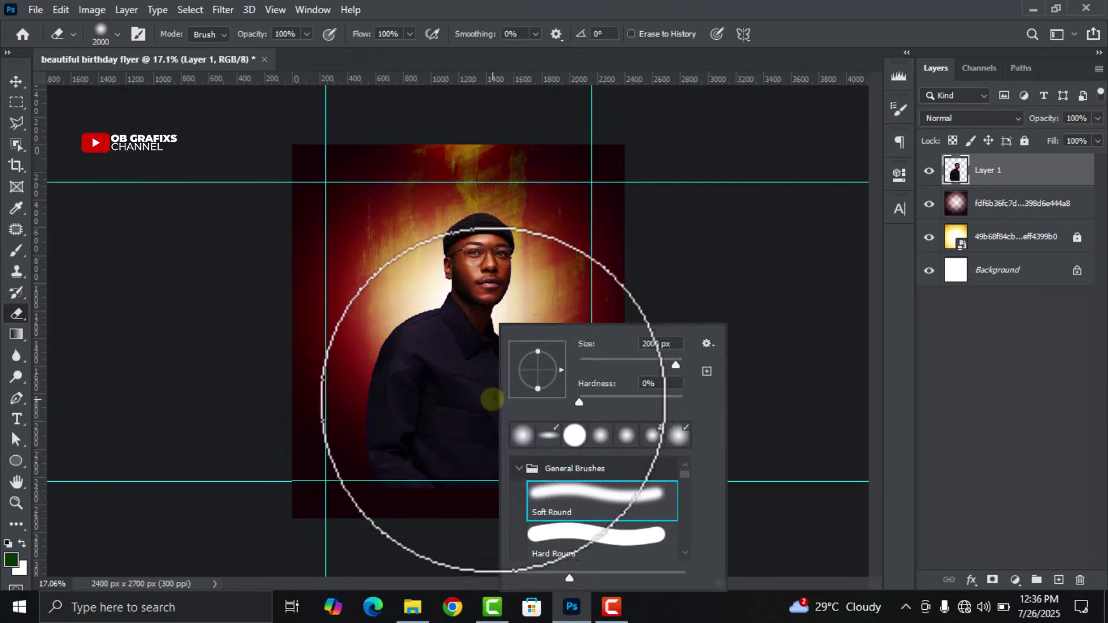
{"action": "left_click_drag", "start_coordinate": [673, 372], "coordinate": [681, 366]}
{"action": "key", "text": "Return"}
{"action": "key", "text": "ctrl+minus"}
{"action": "key", "text": "ctrl+minus"}
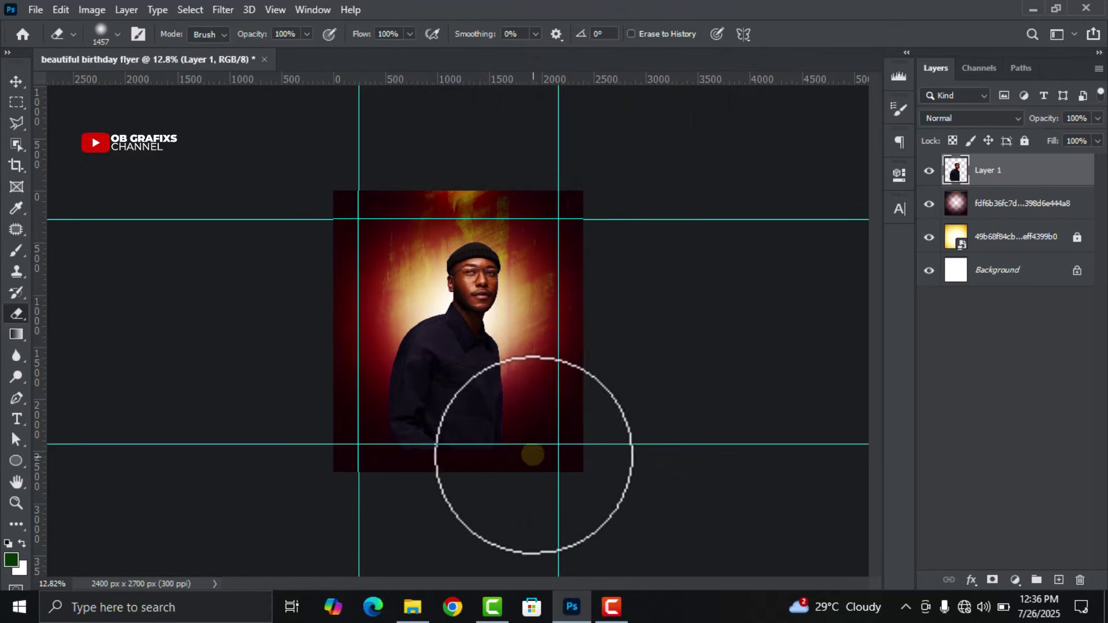
{"action": "mouse_move", "coordinate": [432, 489]}
{"action": "left_mouse_down"}
{"action": "mouse_move", "coordinate": [373, 467]}
{"action": "mouse_move", "coordinate": [507, 469]}
{"action": "mouse_move", "coordinate": [342, 423]}
{"action": "mouse_move", "coordinate": [465, 452]}
{"action": "mouse_move", "coordinate": [517, 456]}
{"action": "left_mouse_up"}
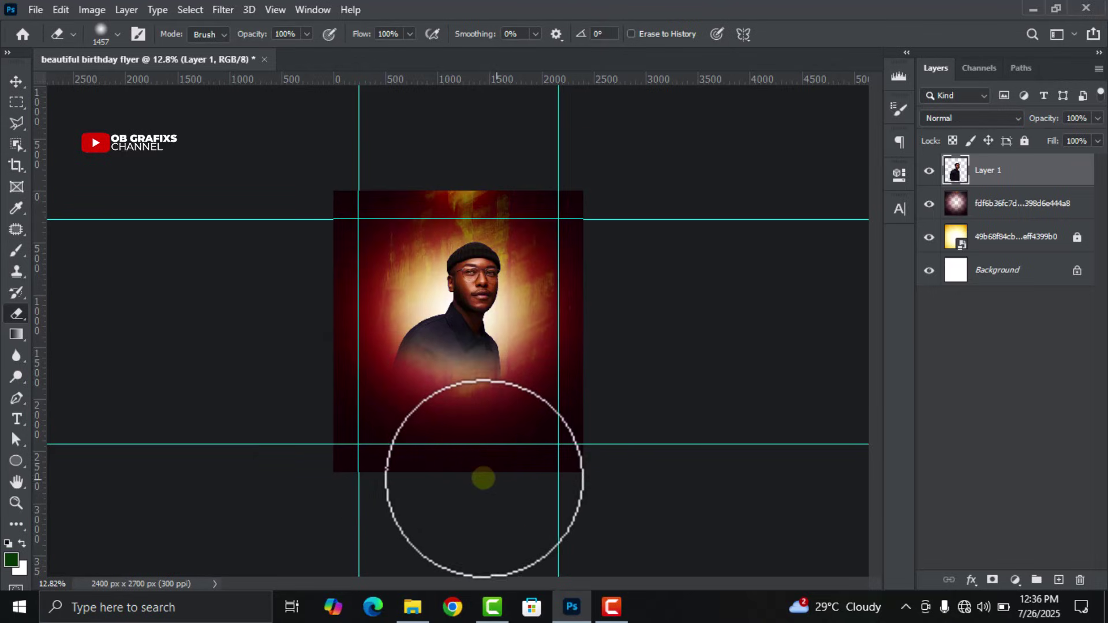
Step: Scale the man's portrait up to about 104% and centre it on the flyer
{"action": "left_click", "coordinate": [16, 81]}
{"action": "scroll", "coordinate": [359, 245], "scroll_direction": "up", "scroll_amount": 1}
{"action": "scroll", "coordinate": [359, 245], "scroll_direction": "up", "scroll_amount": 1}
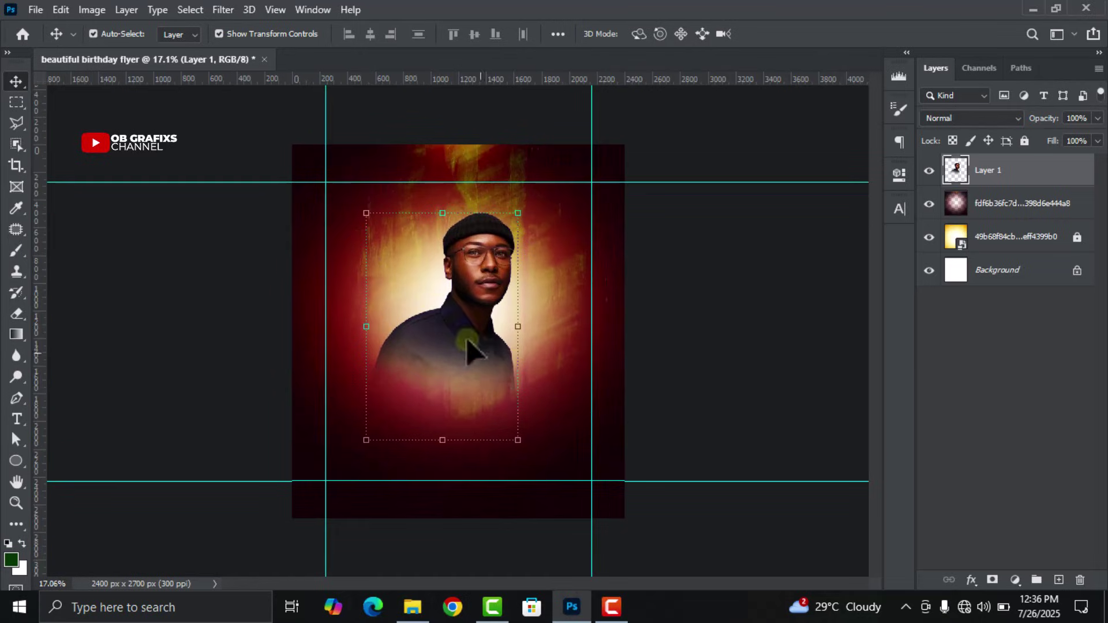
{"action": "left_click_drag", "start_coordinate": [517, 323], "coordinate": [574, 324]}
{"action": "left_click_drag", "start_coordinate": [545, 272], "coordinate": [532, 286]}
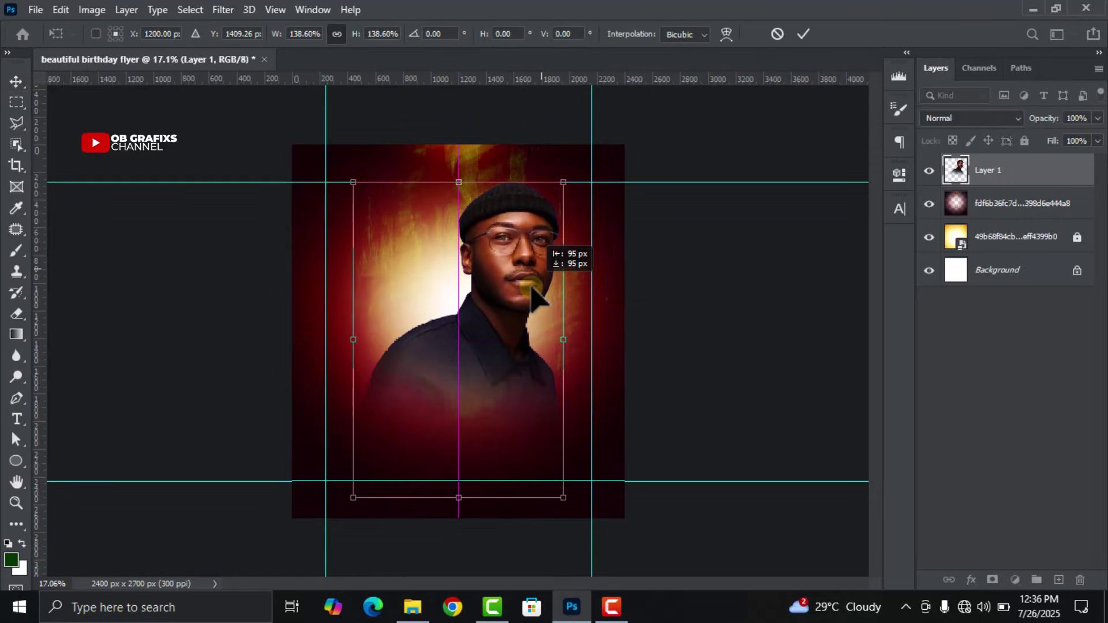
{"action": "key", "text": "ctrl+z"}
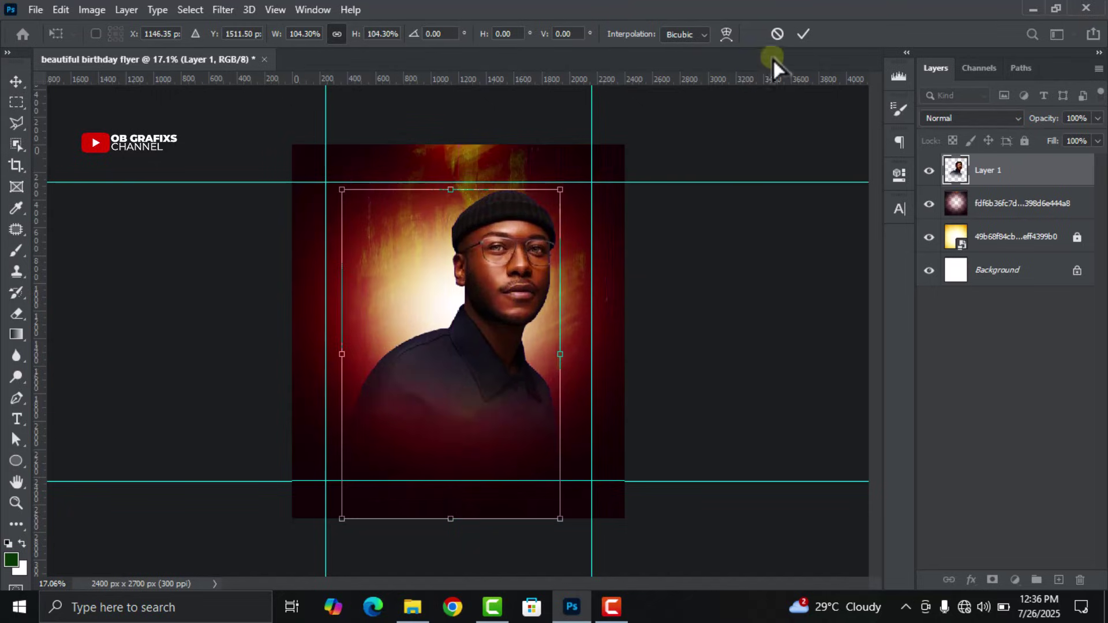
{"action": "left_click", "coordinate": [803, 34]}
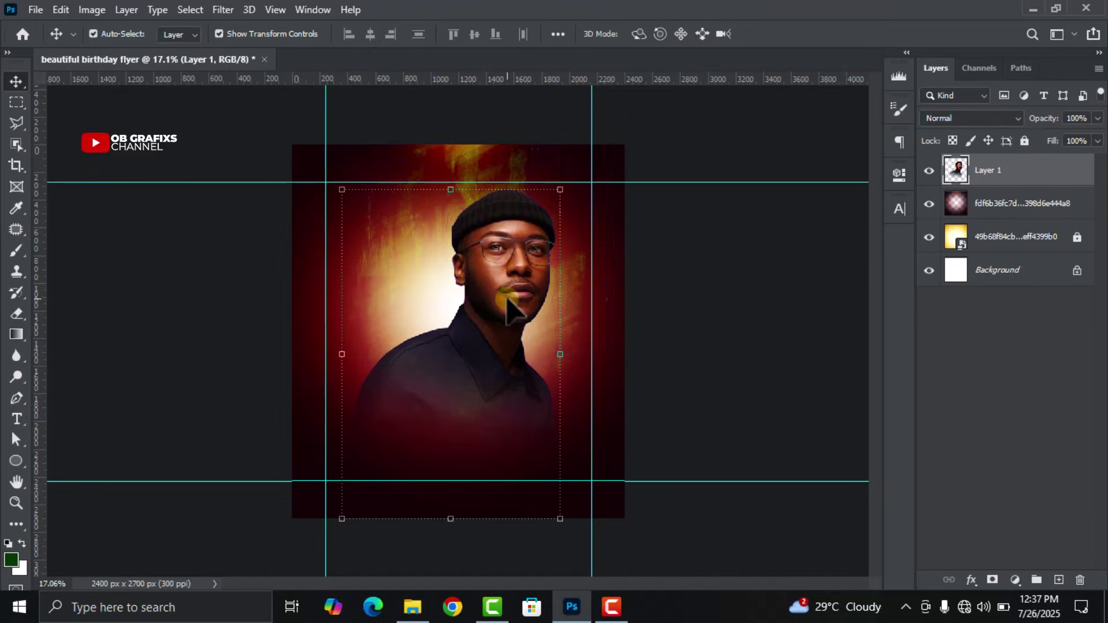
Step: Merge Layer 1 and its duplicate into Layer 1 copy, then duplicate it as Layer 1 copy 2
{"action": "key", "text": "ctrl+j"}
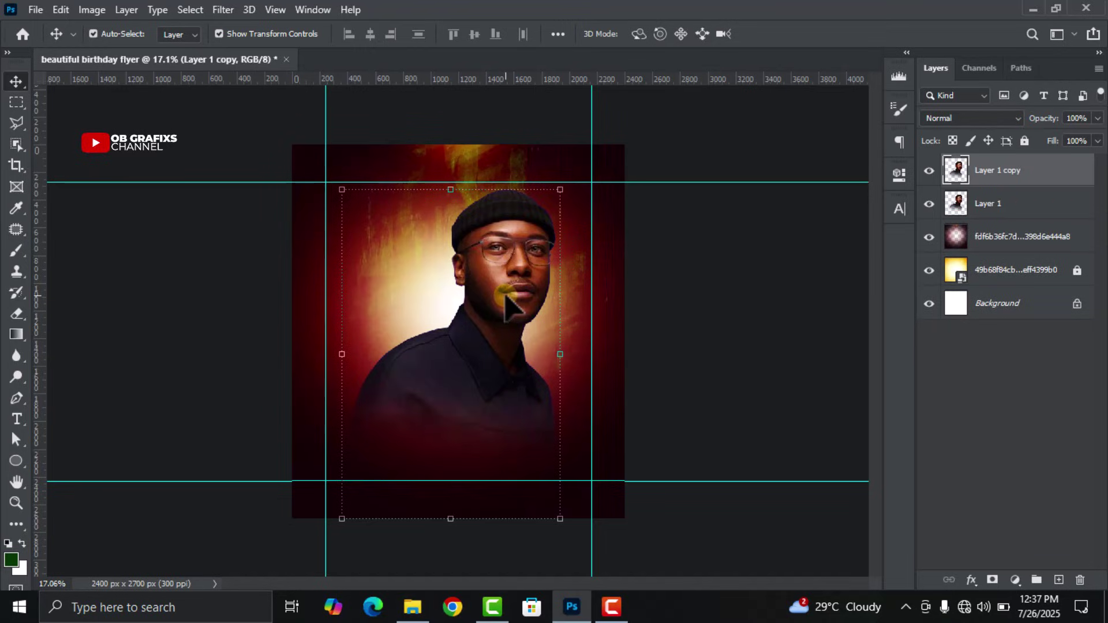
{"action": "left_click", "coordinate": [1031, 208]}
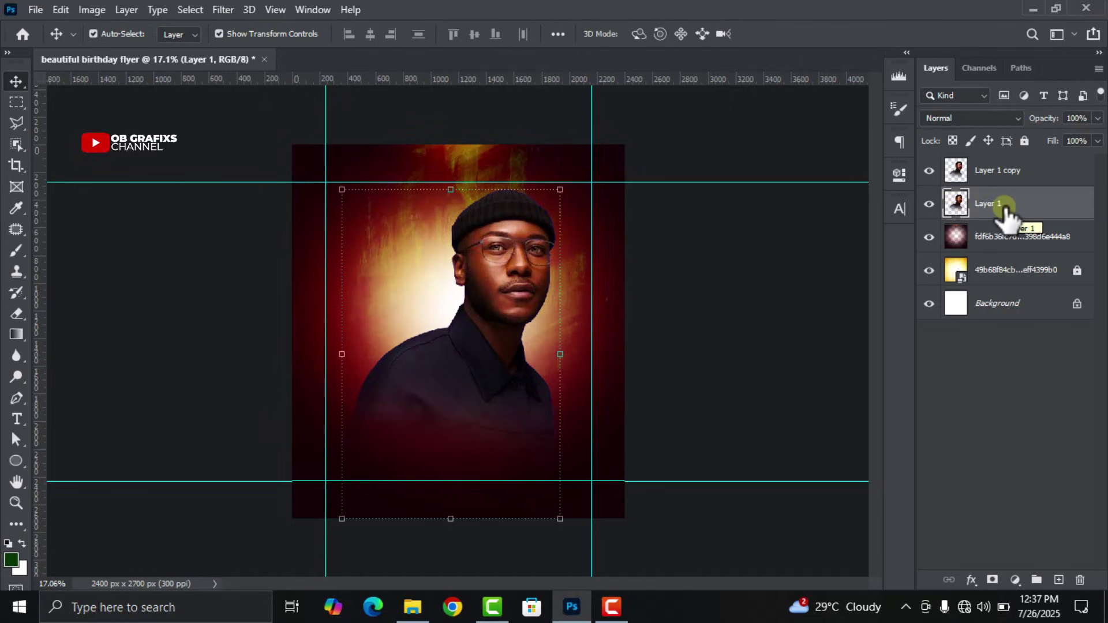
{"action": "left_click", "coordinate": [1001, 171], "text": "shift"}
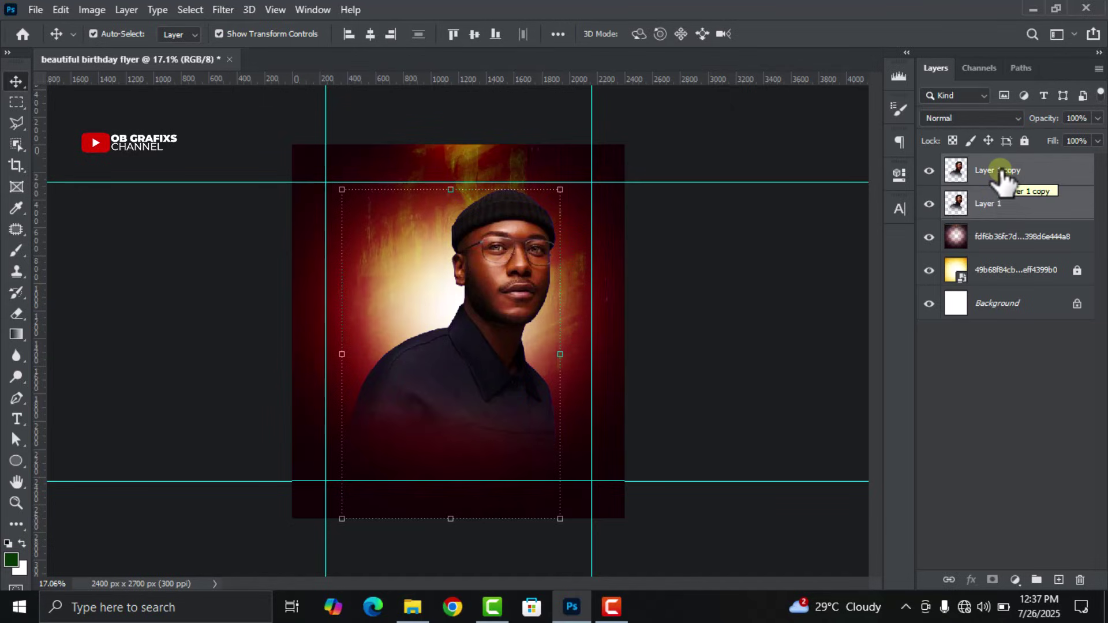
{"action": "right_click", "coordinate": [1004, 185]}
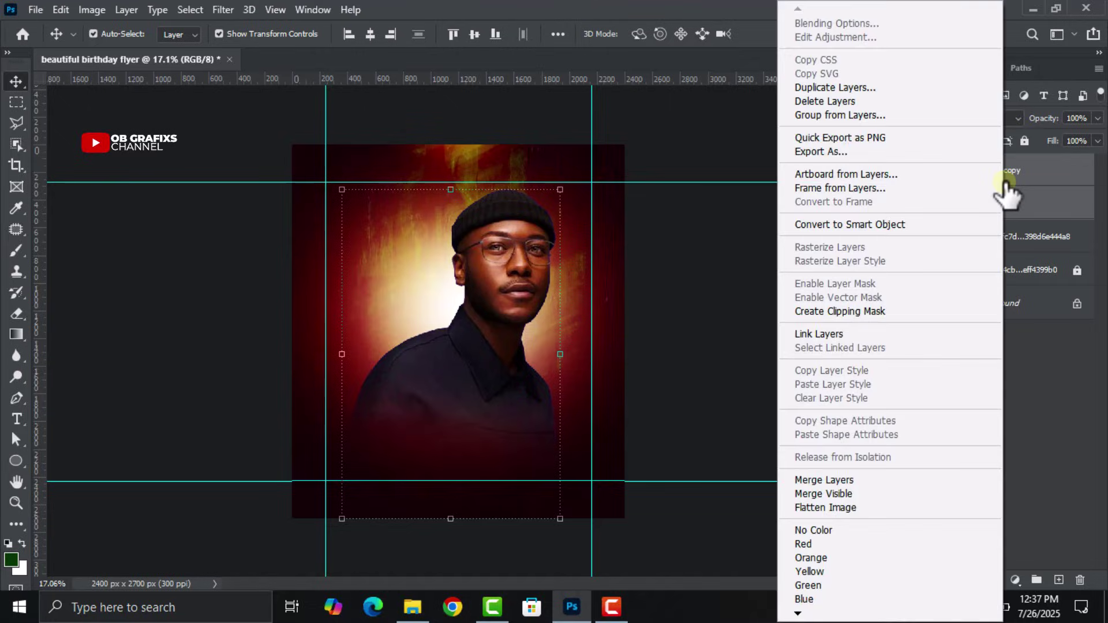
{"action": "left_click", "coordinate": [848, 479]}
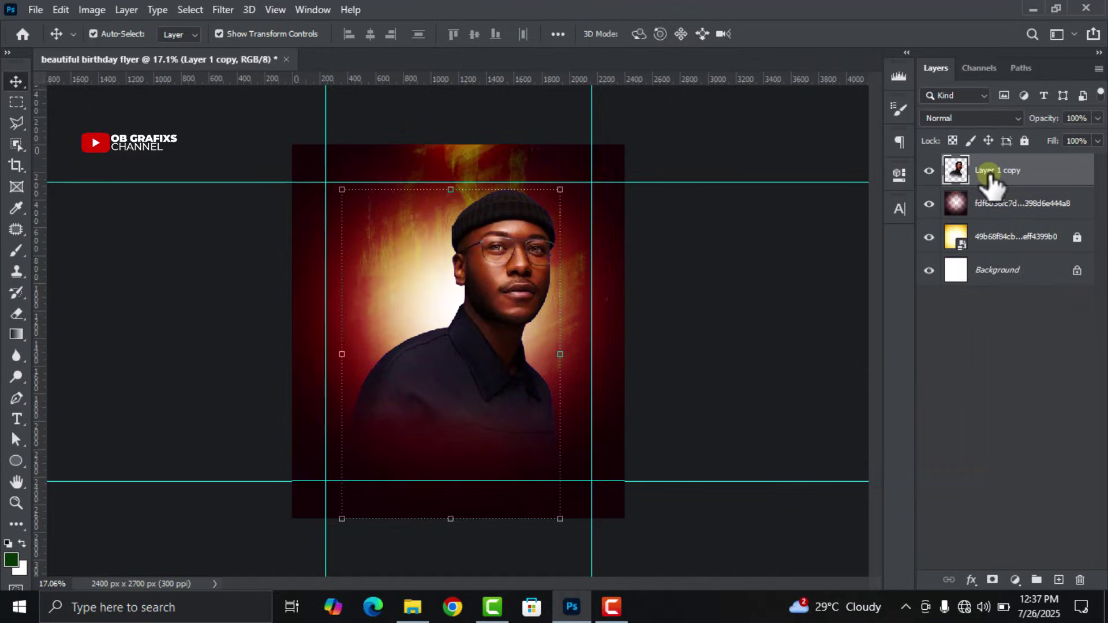
{"action": "key", "text": "ctrl+j"}
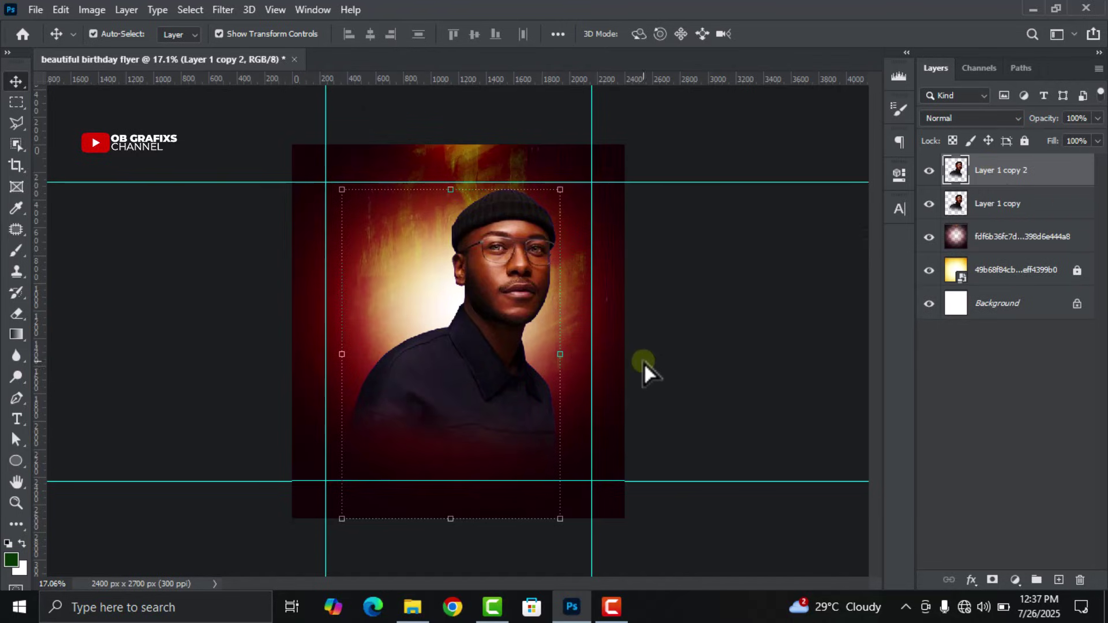
Step: Scale the duplicate portrait down and move it to the left of the main portrait
{"action": "left_click_drag", "start_coordinate": [455, 190], "coordinate": [443, 315]}
{"action": "left_click_drag", "start_coordinate": [470, 408], "coordinate": [430, 382]}
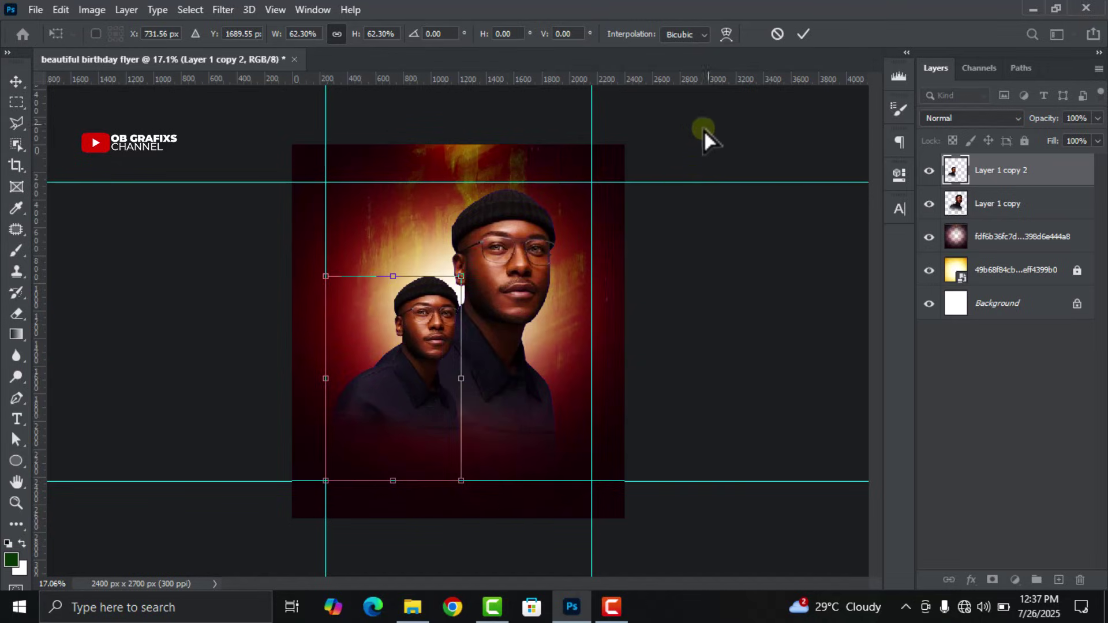
{"action": "left_click", "coordinate": [803, 36]}
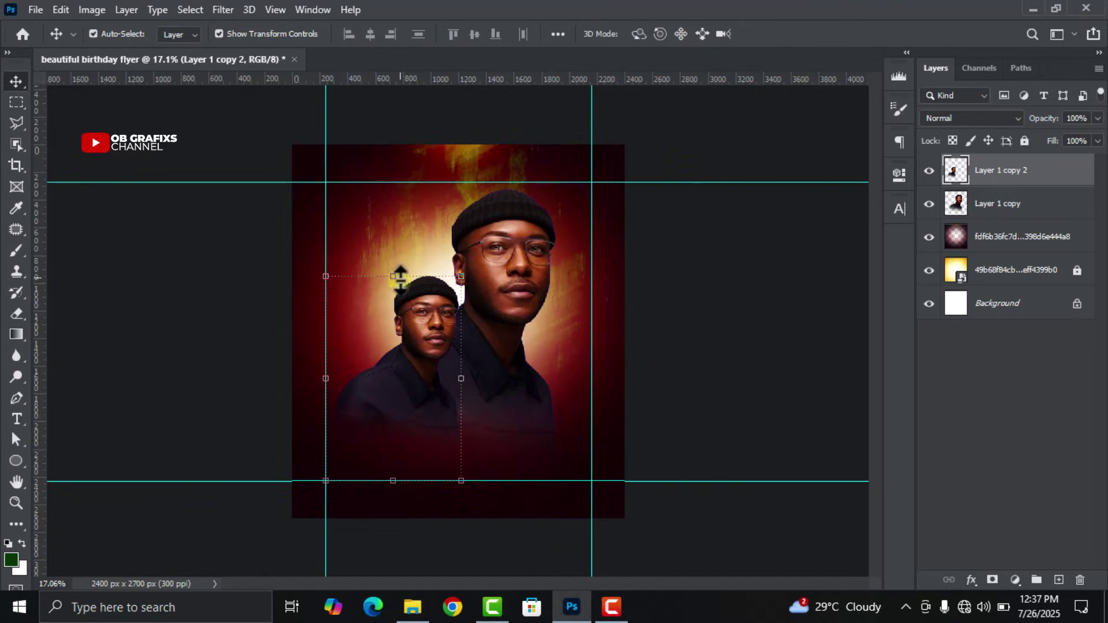
{"action": "left_click_drag", "start_coordinate": [400, 276], "coordinate": [400, 305]}
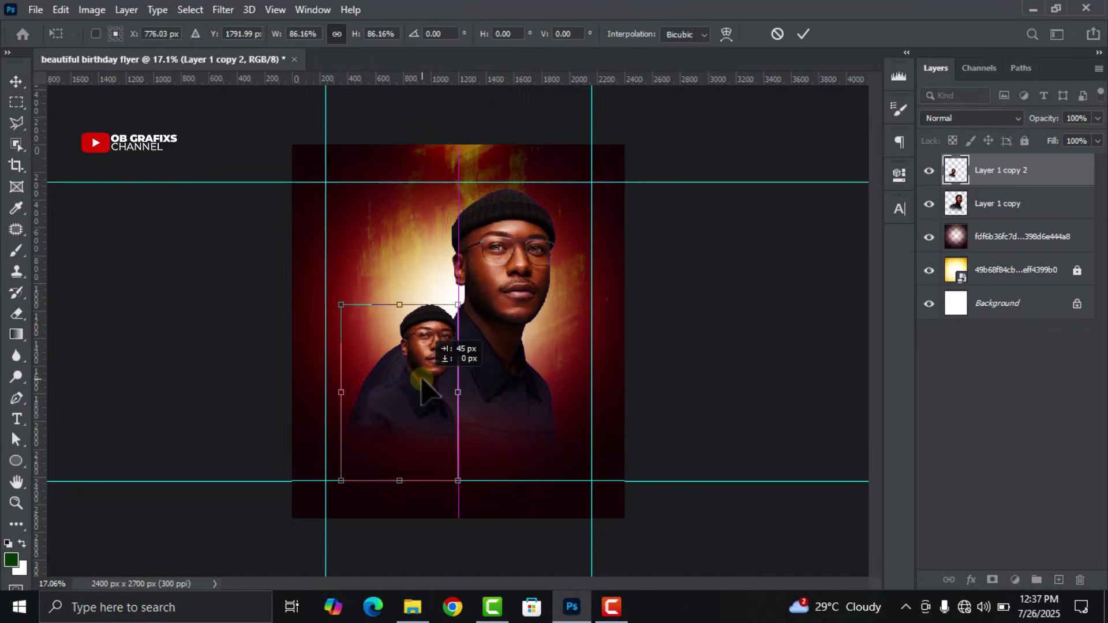
{"action": "left_click", "coordinate": [803, 34]}
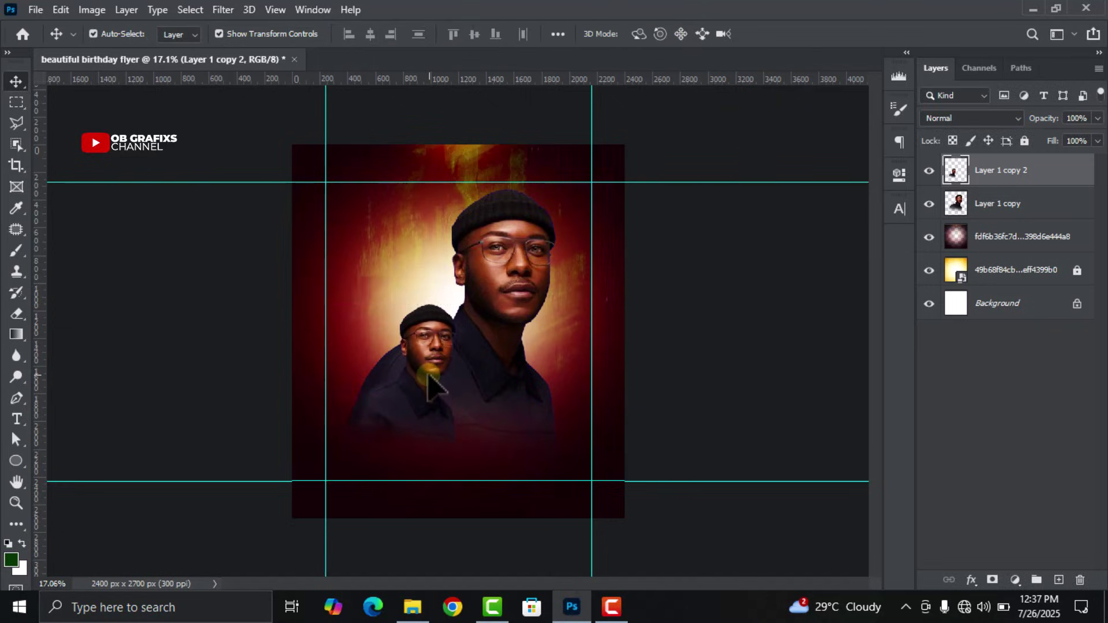
{"action": "left_click_drag", "start_coordinate": [429, 374], "coordinate": [432, 366]}
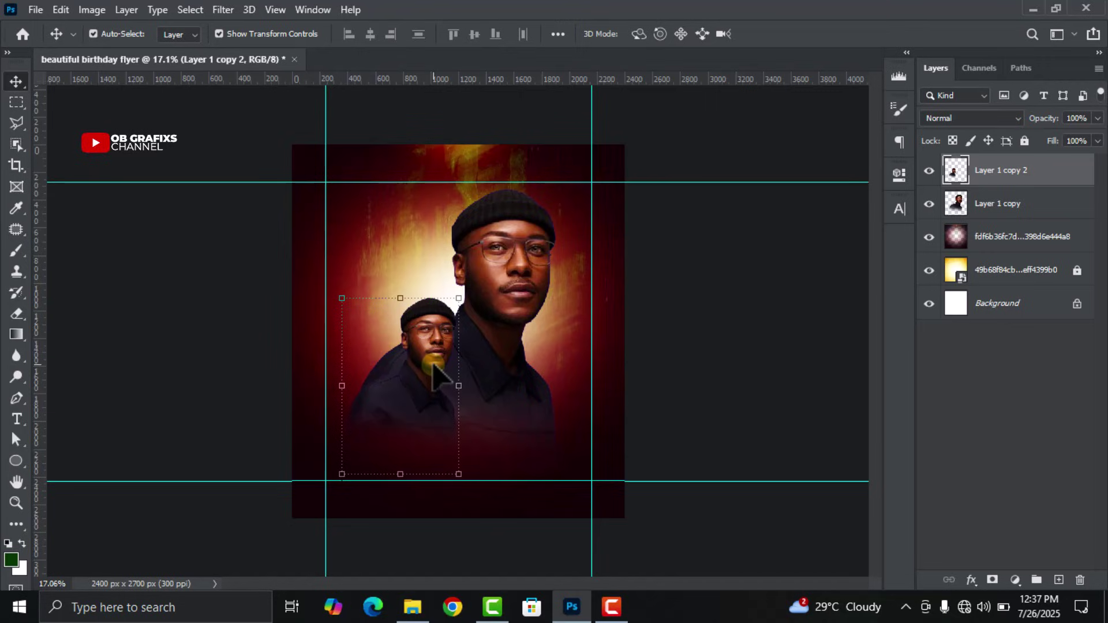
Step: Flip the small portrait horizontally and fine-tune its size (about 94.70%) and position
{"action": "key", "text": "ctrl+t"}
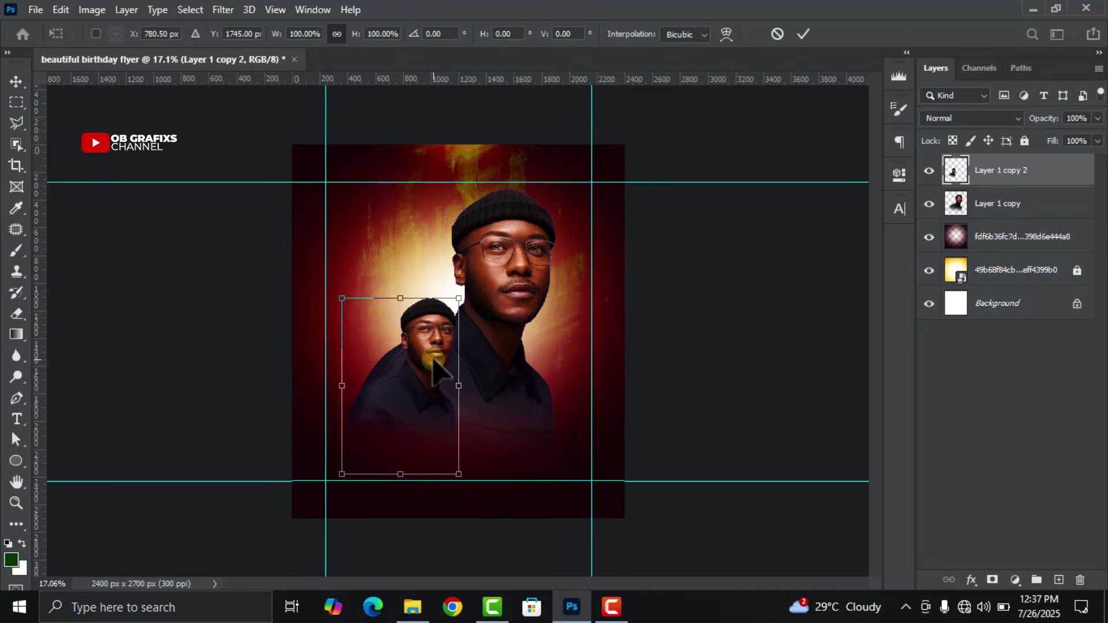
{"action": "right_click", "coordinate": [436, 370]}
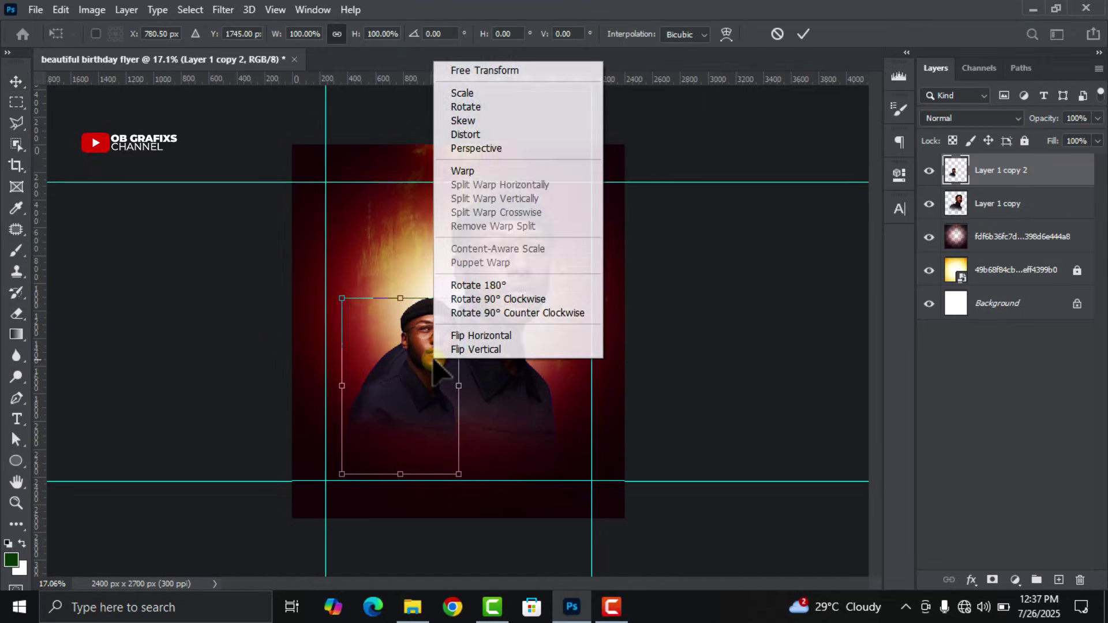
{"action": "left_click", "coordinate": [483, 336]}
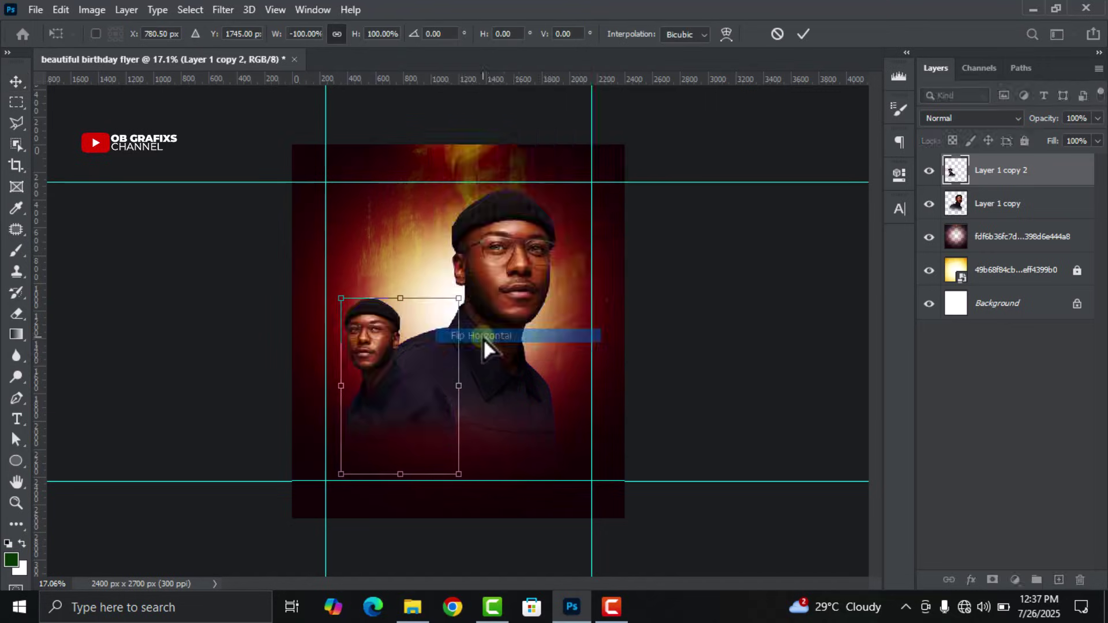
{"action": "left_click", "coordinate": [801, 34]}
{"action": "mouse_move", "coordinate": [414, 404]}
{"action": "left_mouse_down"}
{"action": "mouse_move", "coordinate": [444, 410]}
{"action": "mouse_move", "coordinate": [435, 398]}
{"action": "left_mouse_up"}
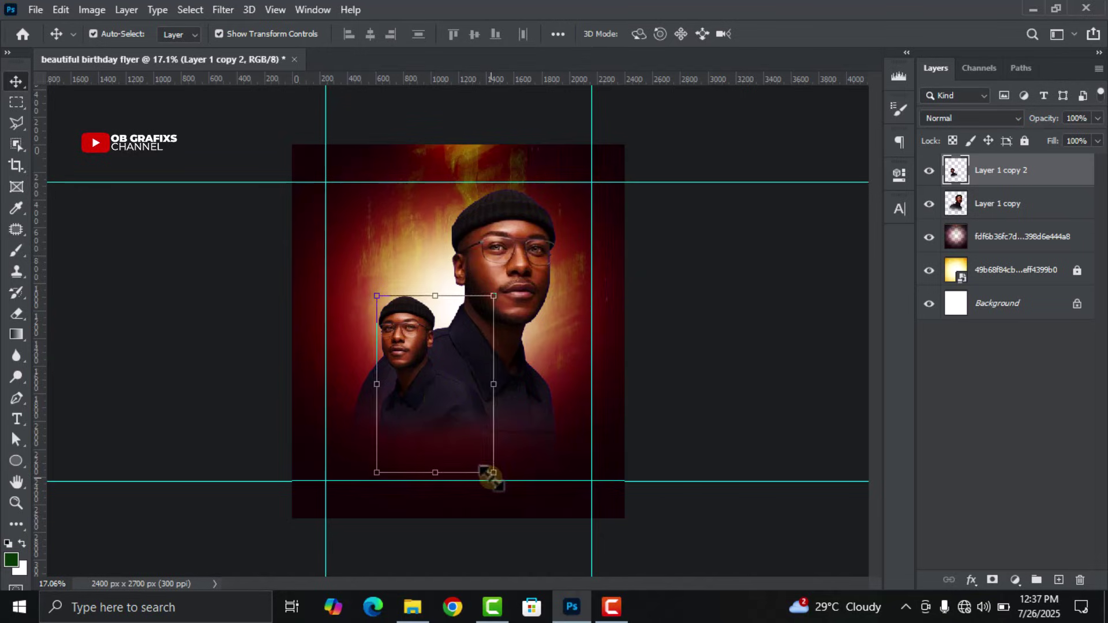
{"action": "left_click_drag", "start_coordinate": [494, 473], "coordinate": [488, 464]}
{"action": "left_click_drag", "start_coordinate": [444, 410], "coordinate": [437, 410]}
{"action": "left_click", "coordinate": [803, 35]}
{"action": "scroll", "coordinate": [510, 387], "scroll_direction": "up", "scroll_amount": 2}
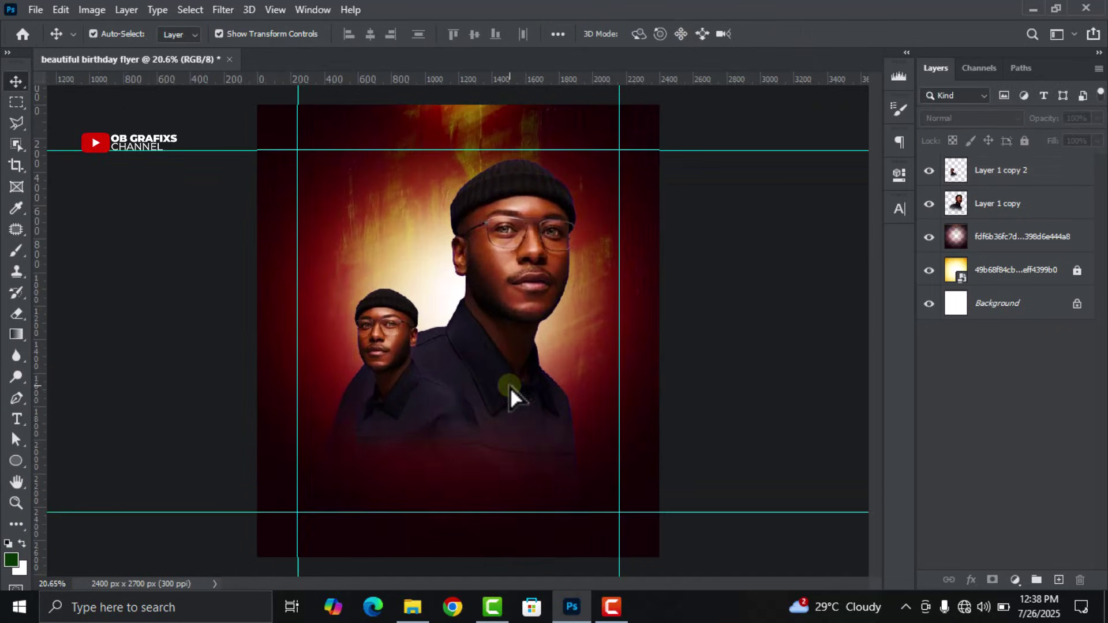
{"action": "left_click", "coordinate": [528, 306]}
{"action": "scroll", "coordinate": [531, 309], "scroll_direction": "down", "scroll_amount": 1}
{"action": "scroll", "coordinate": [531, 309], "scroll_direction": "down", "scroll_amount": 1}
Step: Select Layer 1 copy and set up the Eraser with a 354 px soft round brush
{"action": "left_click", "coordinate": [526, 266]}
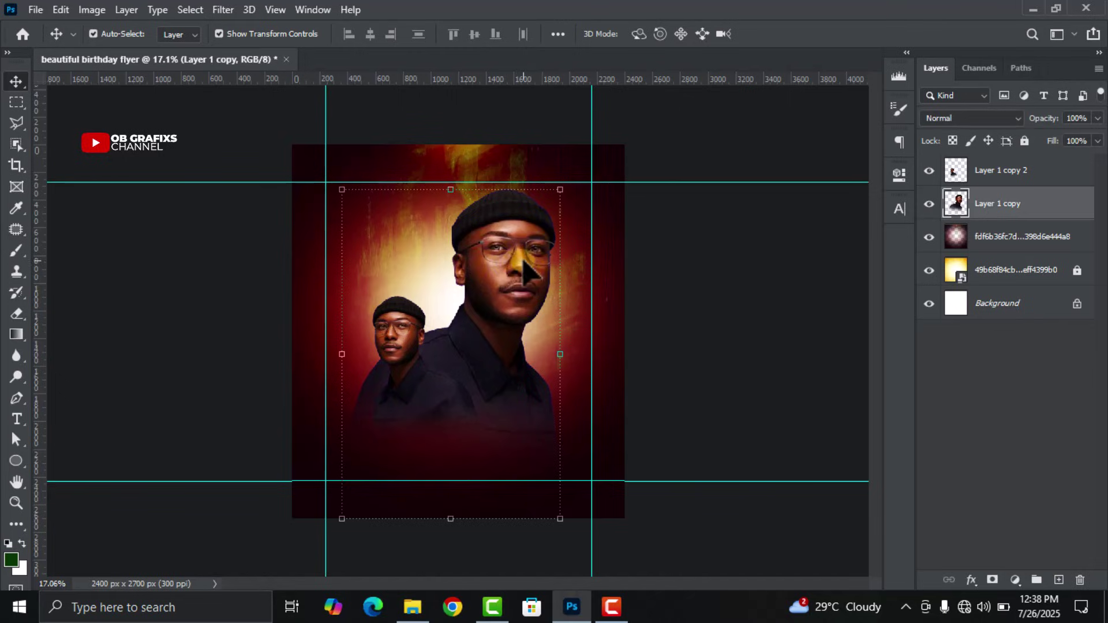
{"action": "left_click", "coordinate": [929, 205]}
{"action": "left_click", "coordinate": [929, 205]}
{"action": "left_click", "coordinate": [988, 203]}
{"action": "left_click", "coordinate": [24, 314]}
{"action": "right_click", "coordinate": [23, 314]}
{"action": "left_click", "coordinate": [51, 313]}
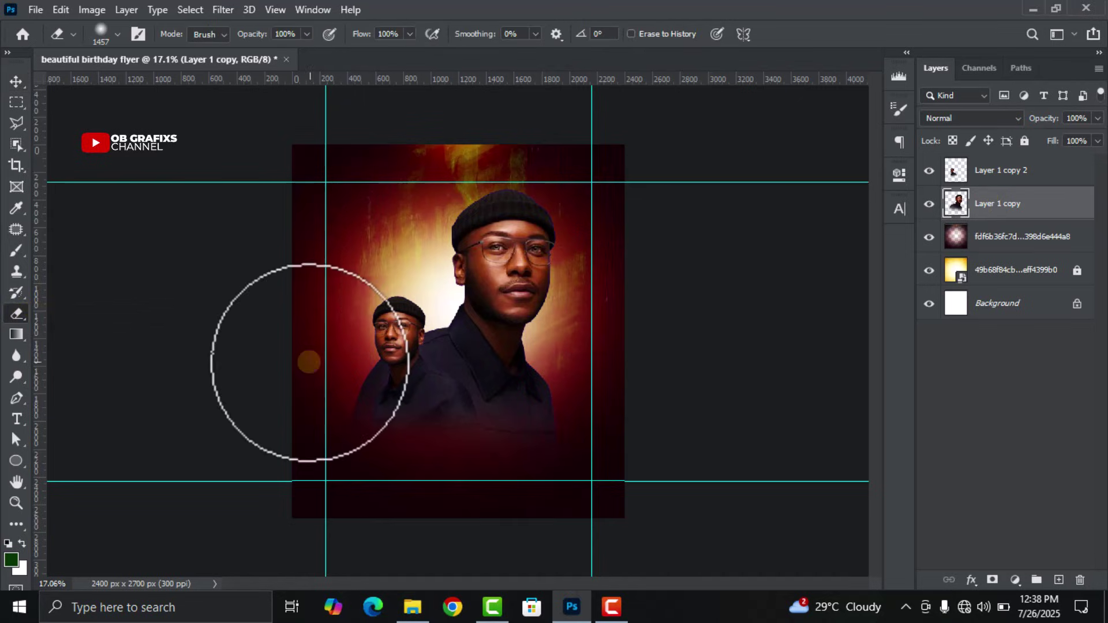
{"action": "scroll", "coordinate": [461, 340], "scroll_direction": "up", "scroll_amount": 2}
{"action": "right_click", "coordinate": [482, 361]}
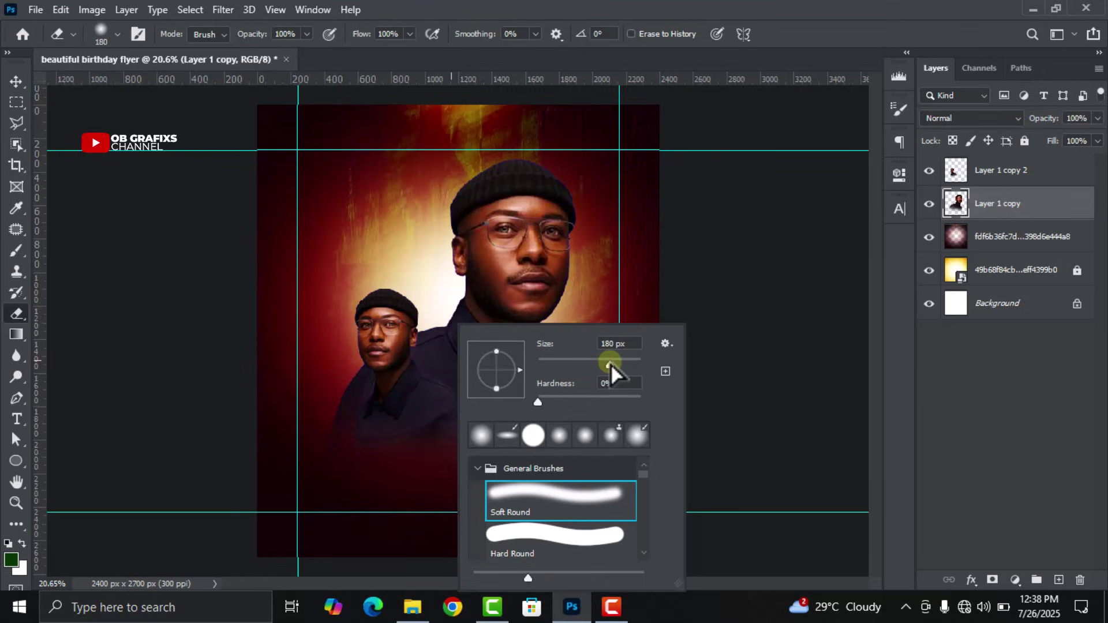
{"action": "left_click_drag", "start_coordinate": [611, 364], "coordinate": [615, 362]}
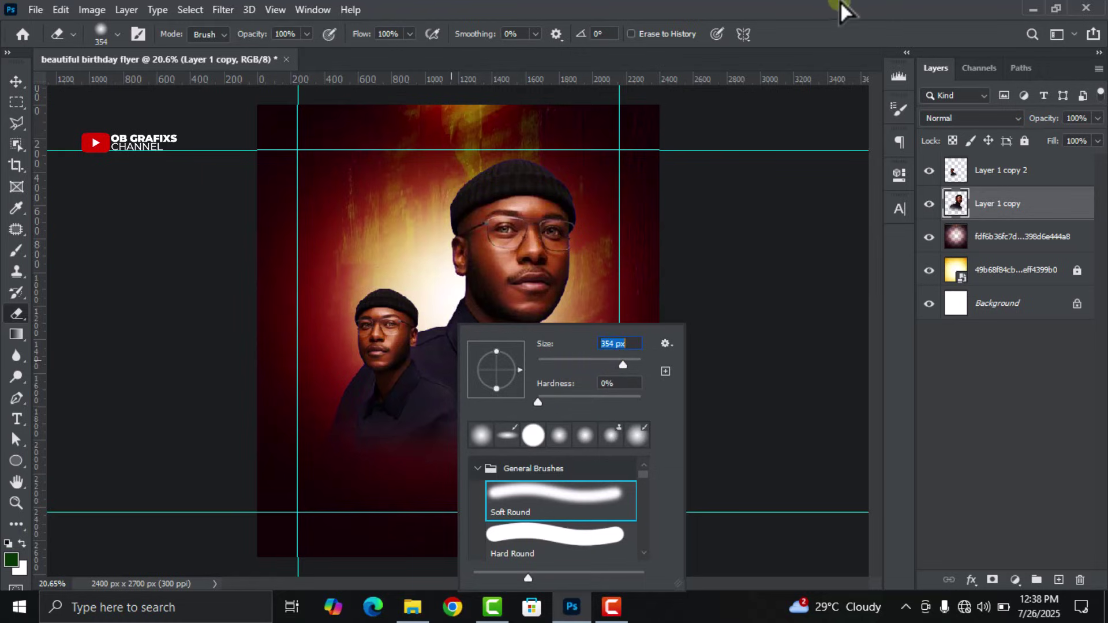
{"action": "key", "text": "Return"}
Step: Softly erase the large portrait's shoulder area beside the small portrait's face
{"action": "scroll", "coordinate": [363, 425], "scroll_direction": "up", "scroll_amount": 1}
{"action": "scroll", "coordinate": [363, 426], "scroll_direction": "up", "scroll_amount": 3}
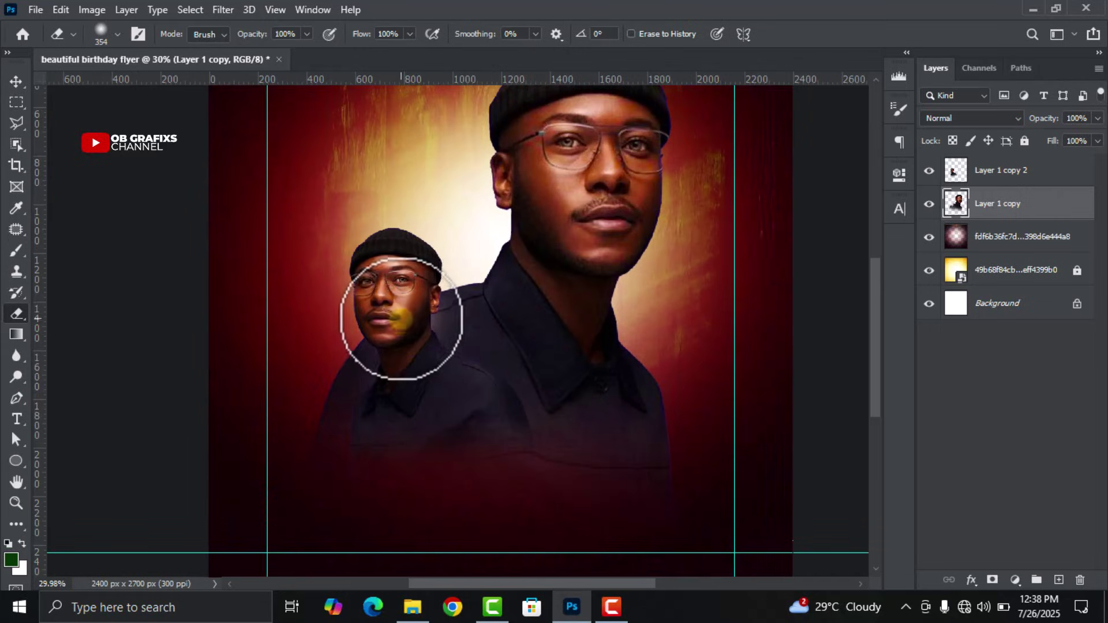
{"action": "left_click_drag", "start_coordinate": [398, 321], "coordinate": [432, 395]}
{"action": "left_click_drag", "start_coordinate": [432, 400], "coordinate": [458, 439]}
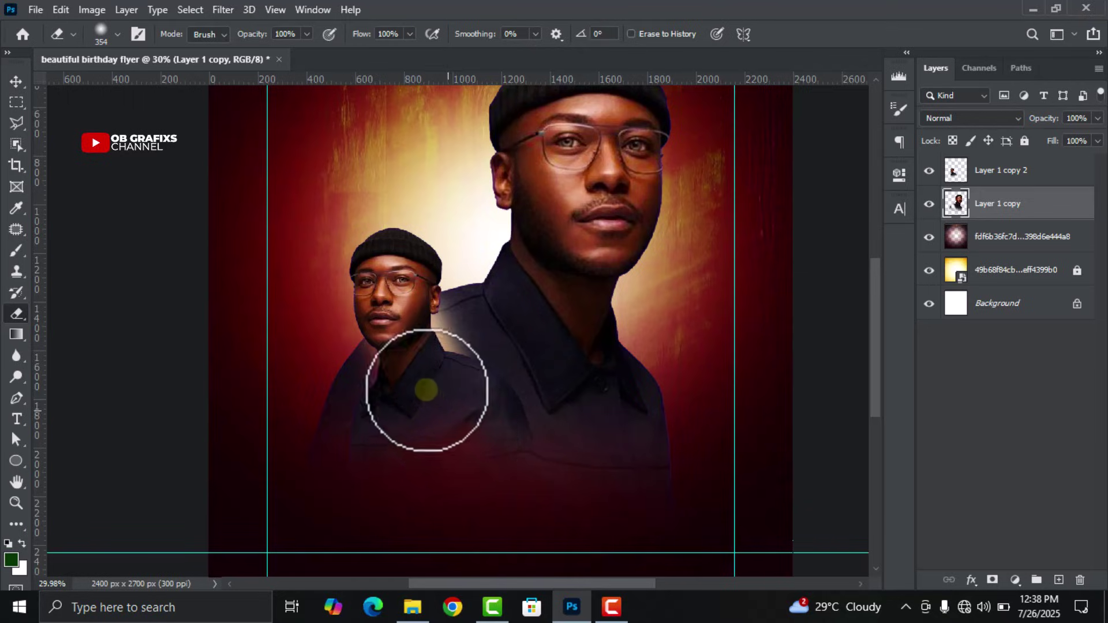
{"action": "scroll", "coordinate": [425, 389], "scroll_direction": "down", "scroll_amount": 4}
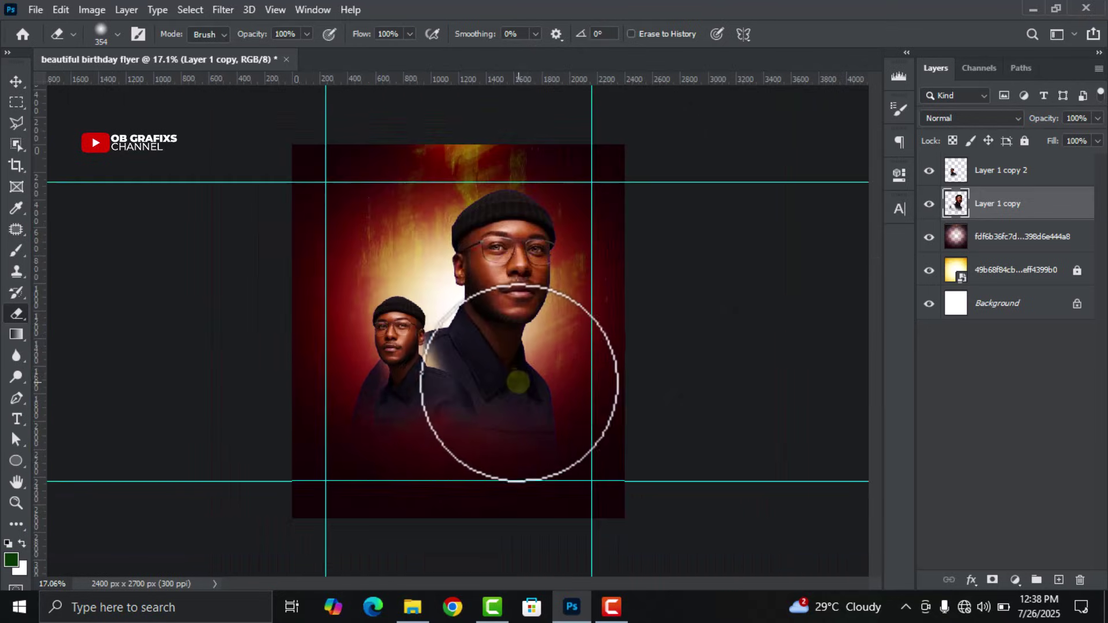
{"action": "left_click", "coordinate": [16, 82]}
{"action": "scroll", "coordinate": [473, 307], "scroll_direction": "up", "scroll_amount": 1}
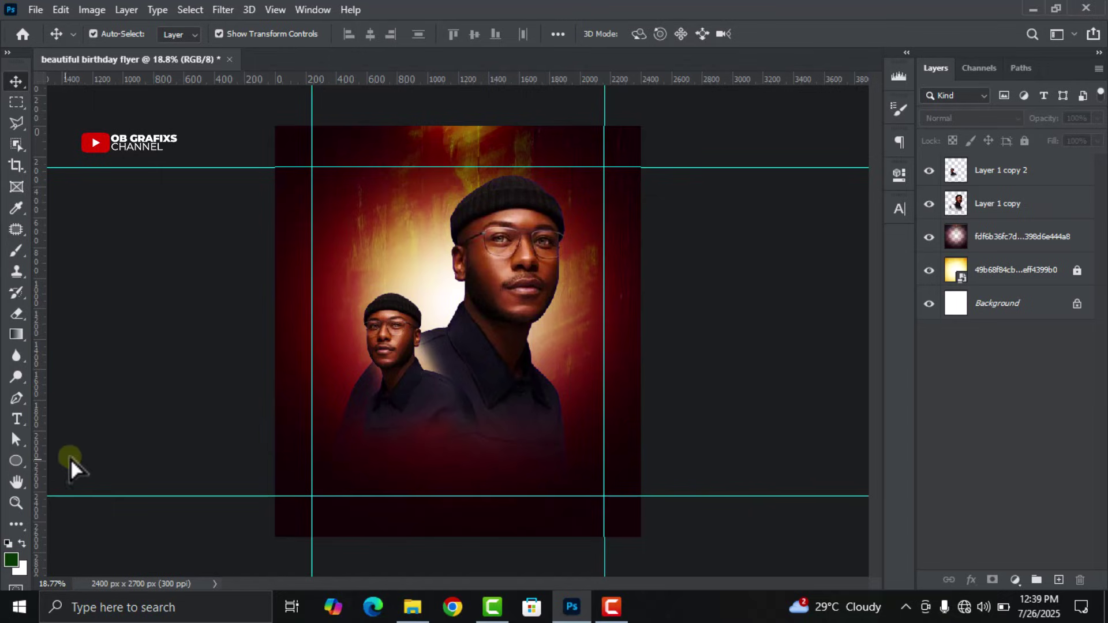
Step: Draw a dark green rectangle in the flyer's upper left with the Rectangle Tool
{"action": "left_click", "coordinate": [24, 464]}
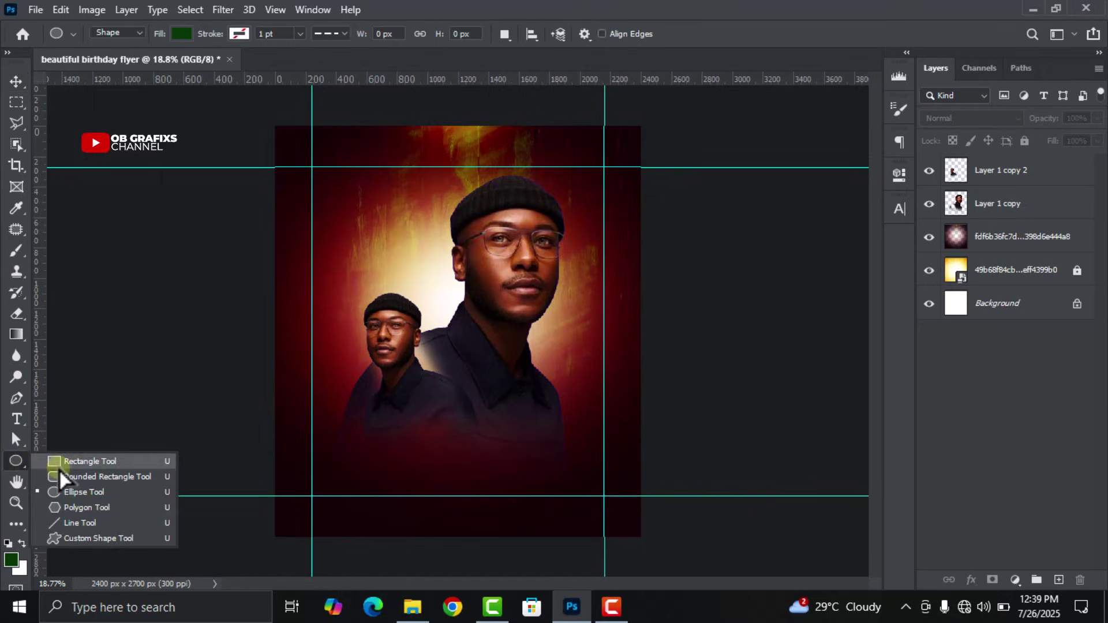
{"action": "left_click", "coordinate": [74, 466]}
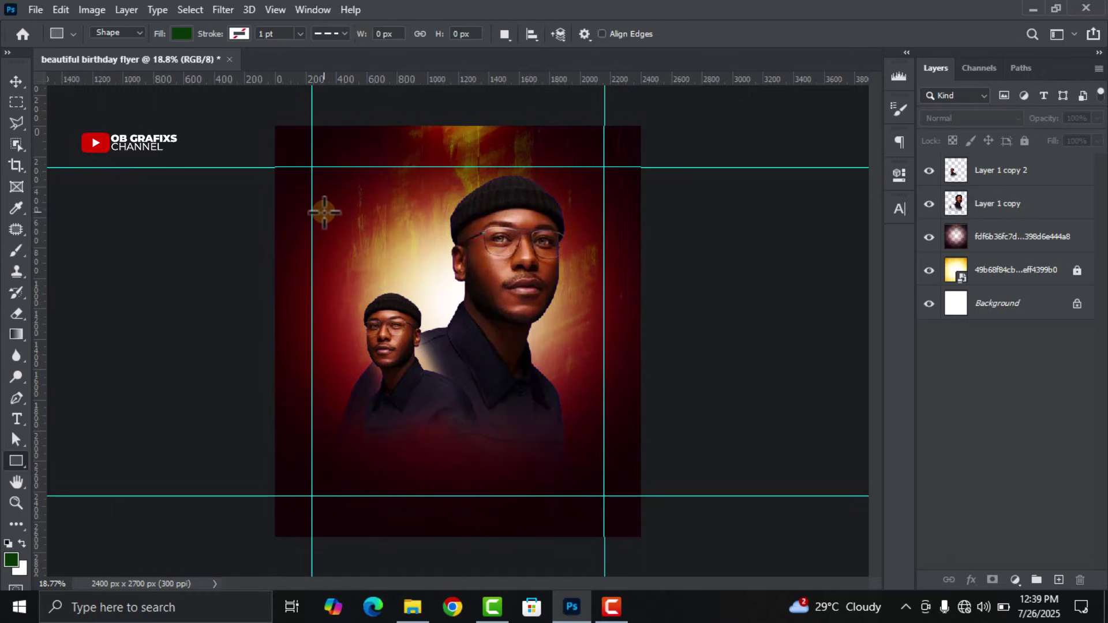
{"action": "left_click_drag", "start_coordinate": [325, 208], "coordinate": [427, 266]}
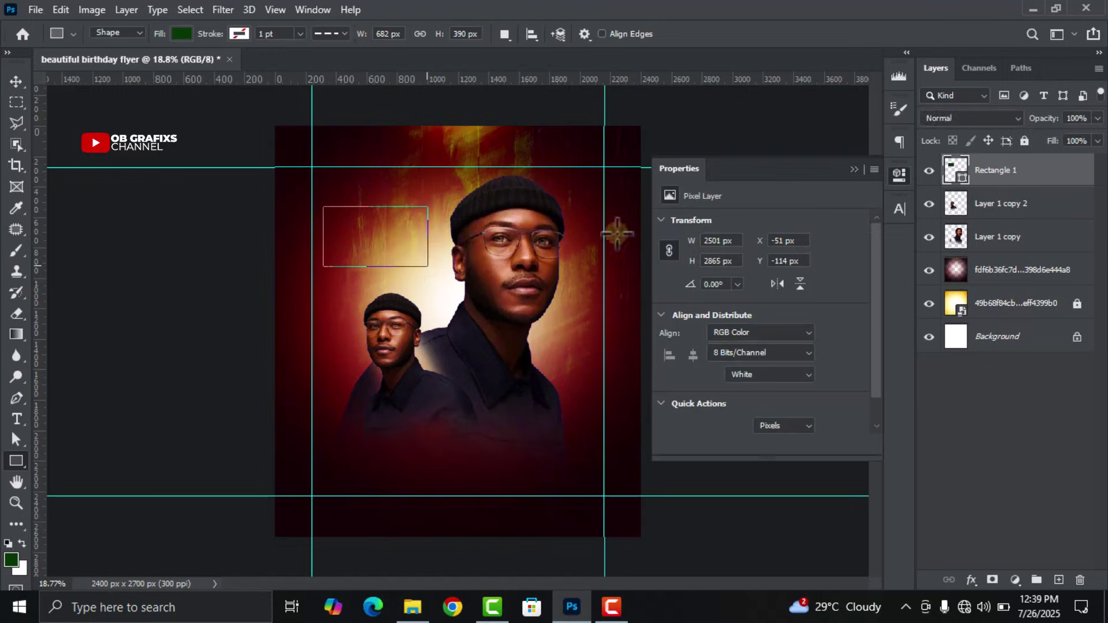
{"action": "left_click", "coordinate": [897, 175]}
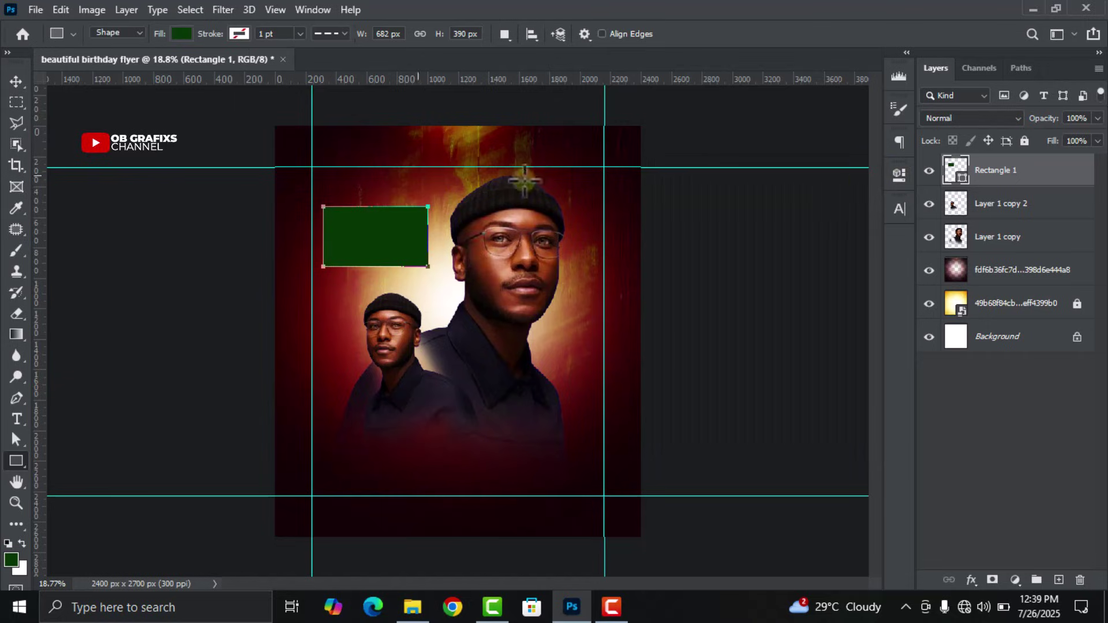
Step: Nudge Rectangle 1 into place and scale it to about 92%
{"action": "left_click", "coordinate": [14, 79]}
{"action": "scroll", "coordinate": [398, 284], "scroll_direction": "up", "scroll_amount": 1}
{"action": "scroll", "coordinate": [398, 284], "scroll_direction": "up", "scroll_amount": 1}
{"action": "left_click_drag", "start_coordinate": [376, 231], "coordinate": [380, 235]}
{"action": "scroll", "coordinate": [381, 236], "scroll_direction": "down", "scroll_amount": 2}
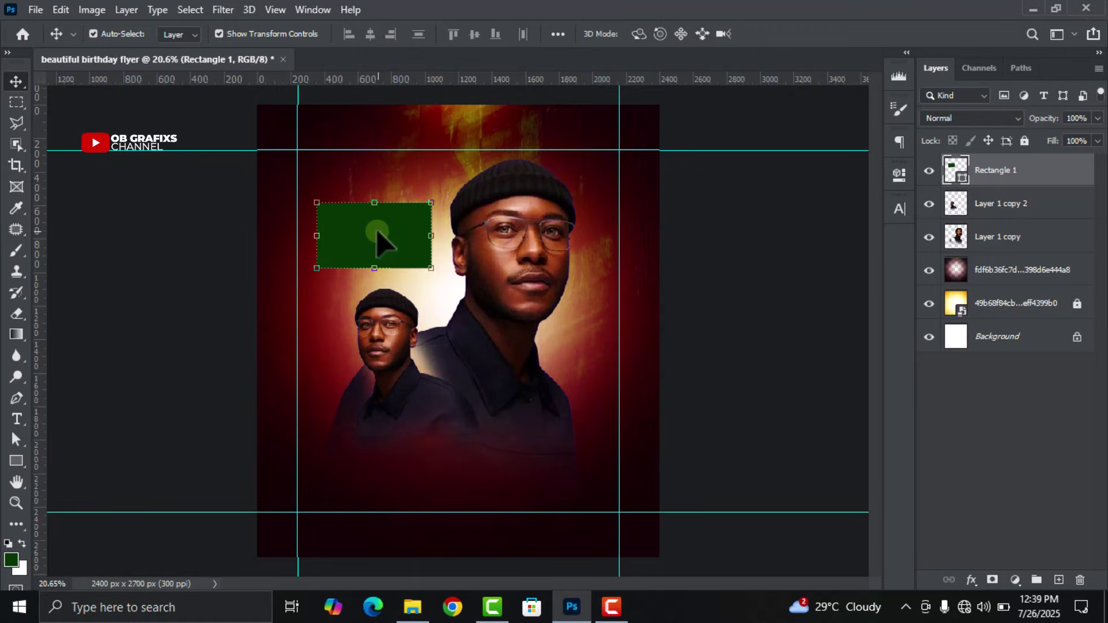
{"action": "left_click_drag", "start_coordinate": [431, 267], "coordinate": [422, 265]}
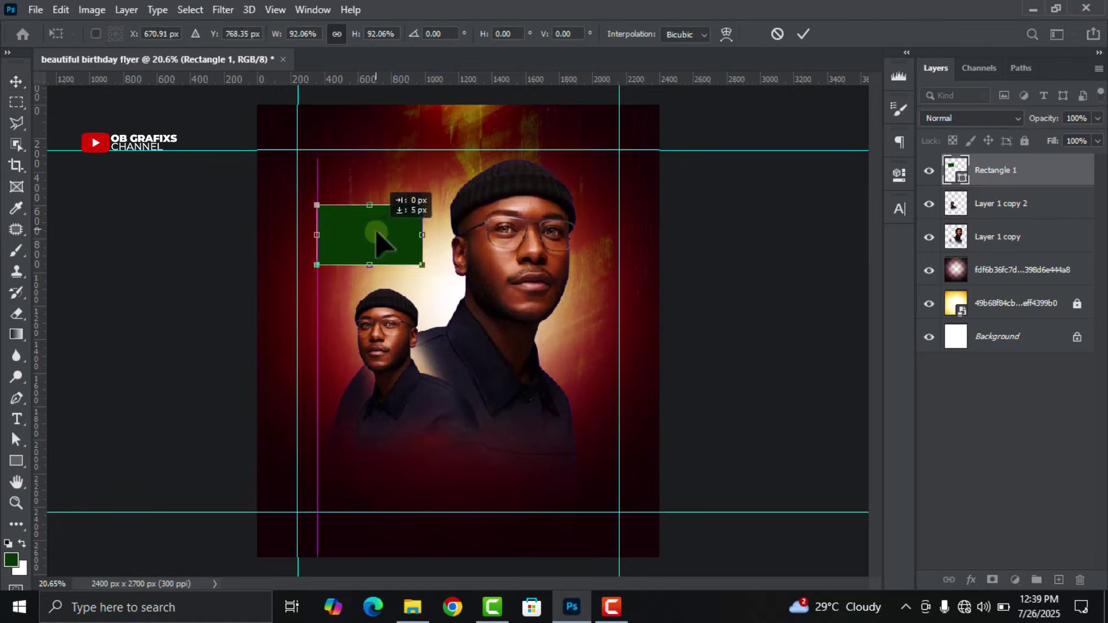
{"action": "left_click_drag", "start_coordinate": [377, 232], "coordinate": [377, 234]}
{"action": "left_click", "coordinate": [806, 38]}
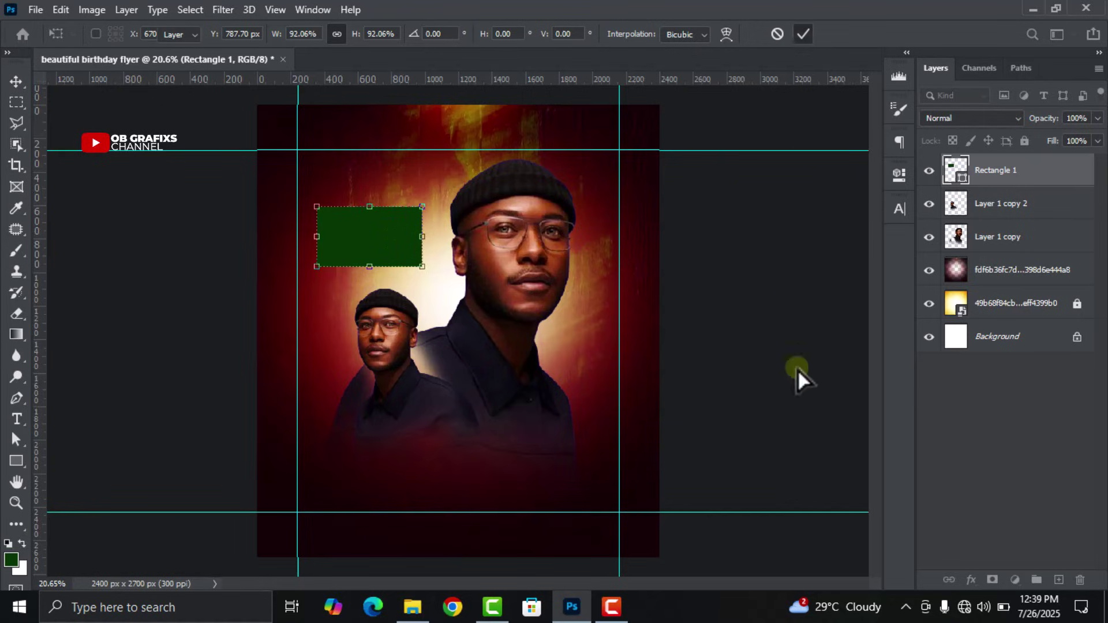
Step: Change Rectangle 1's fill colour to very dark red, hex 330401
{"action": "double_click", "coordinate": [951, 168]}
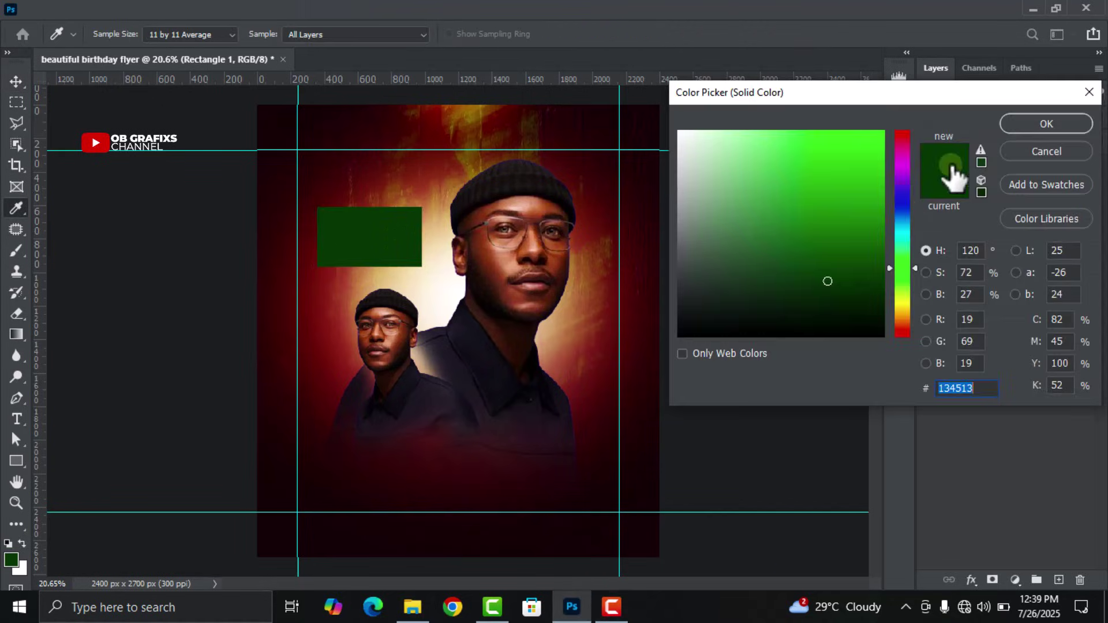
{"action": "double_click", "coordinate": [958, 388]}
{"action": "type", "text": "33"}
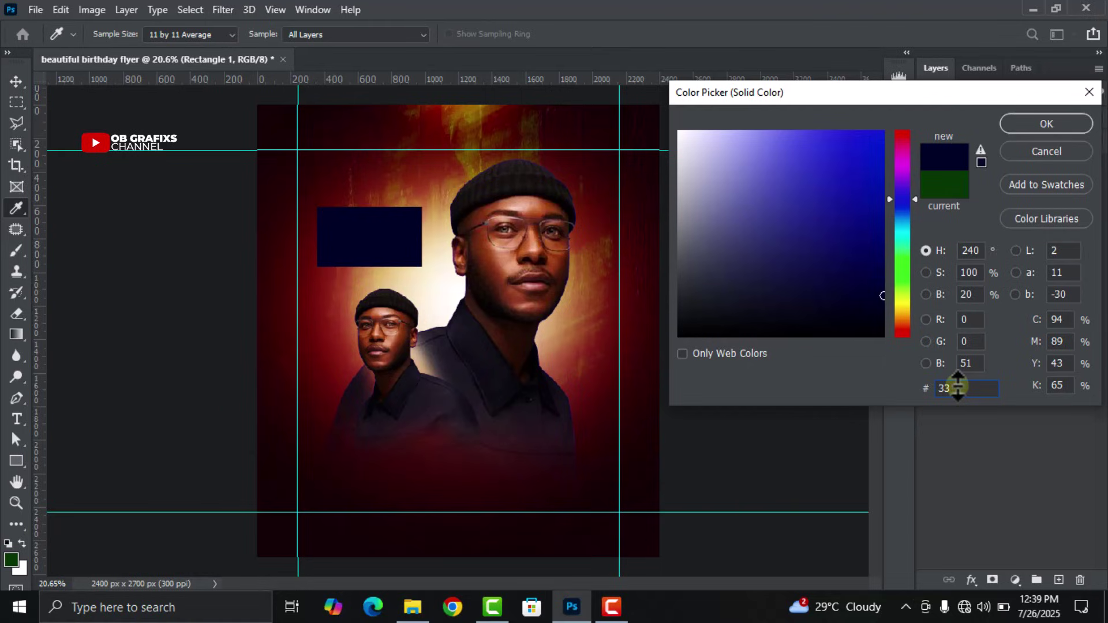
{"action": "type", "text": "04"}
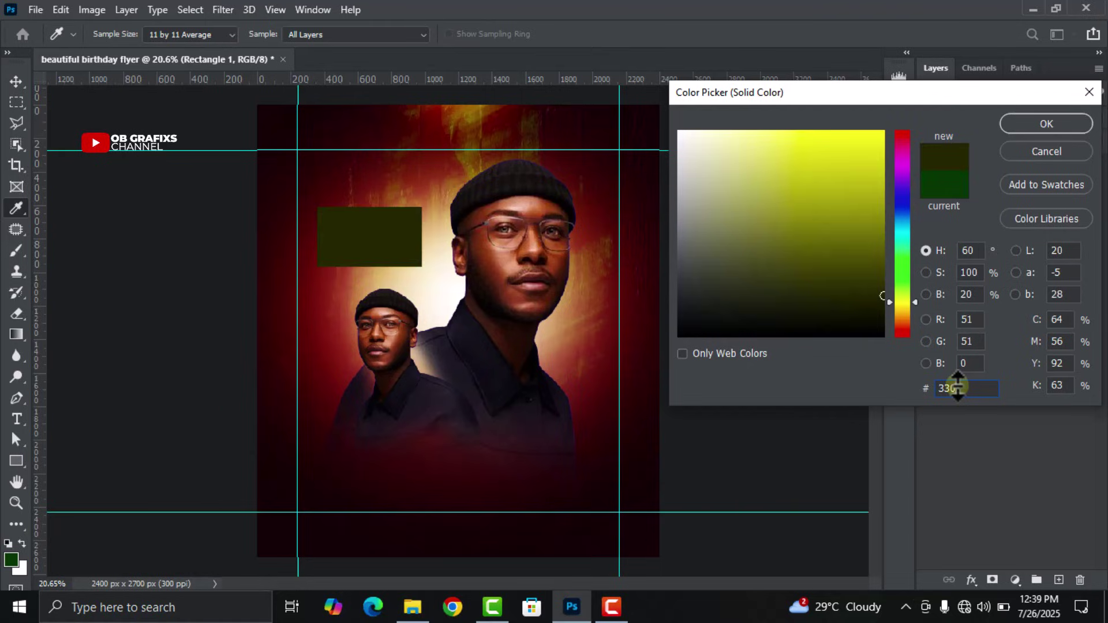
{"action": "type", "text": "01"}
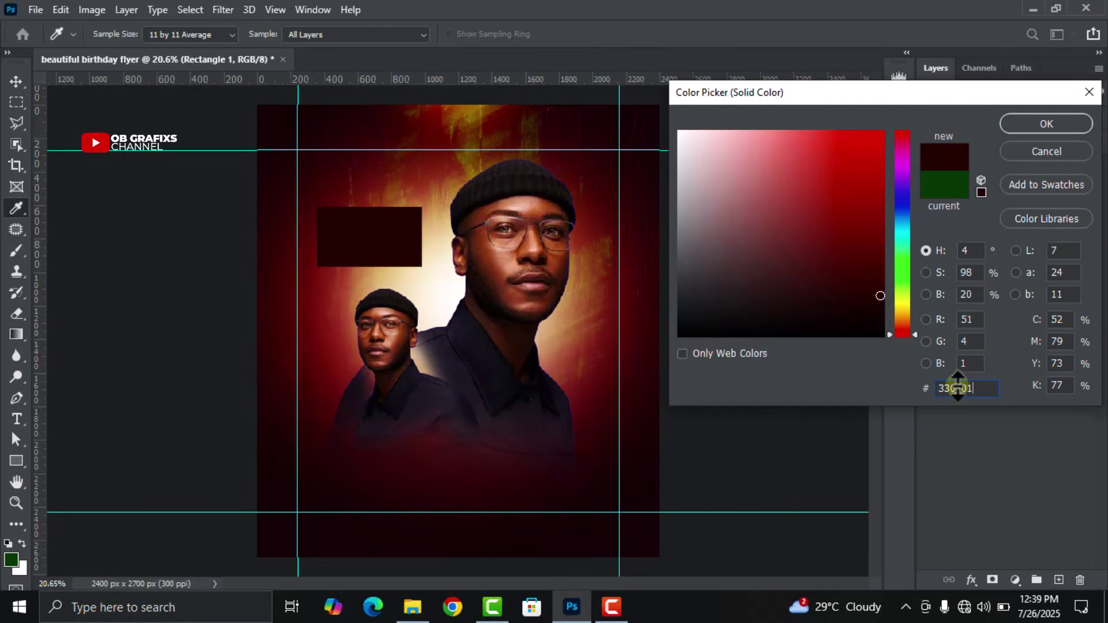
{"action": "left_click", "coordinate": [1051, 127]}
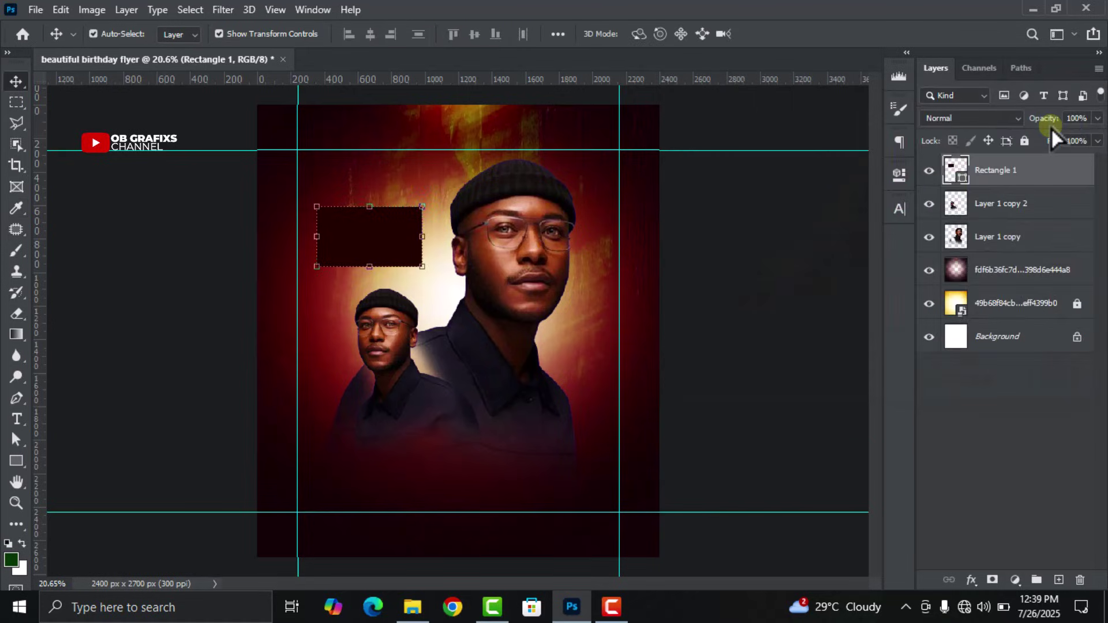
Step: Set Rectangle 1's layer opacity to 70% and reposition it along the guides
{"action": "left_click", "coordinate": [1086, 118]}
{"action": "type", "text": "70"}
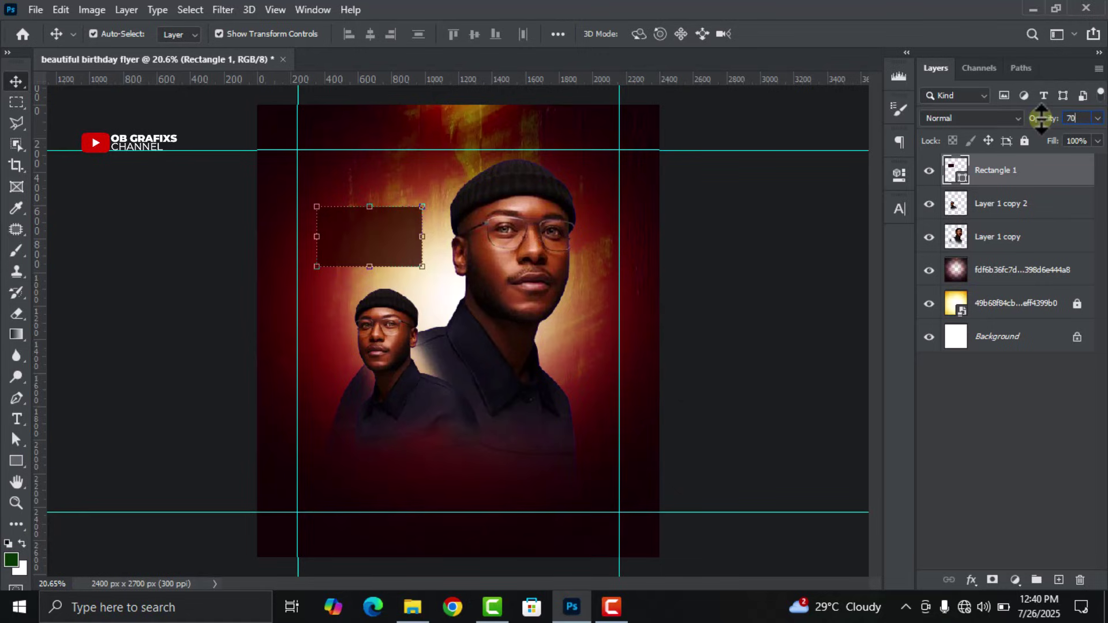
{"action": "left_click", "coordinate": [736, 361]}
{"action": "left_click_drag", "start_coordinate": [392, 241], "coordinate": [394, 239]}
{"action": "scroll", "coordinate": [457, 331], "scroll_direction": "up", "scroll_amount": 1}
Step: Give the rectangle 50 px rounded corners on all sides
{"action": "left_click", "coordinate": [901, 181]}
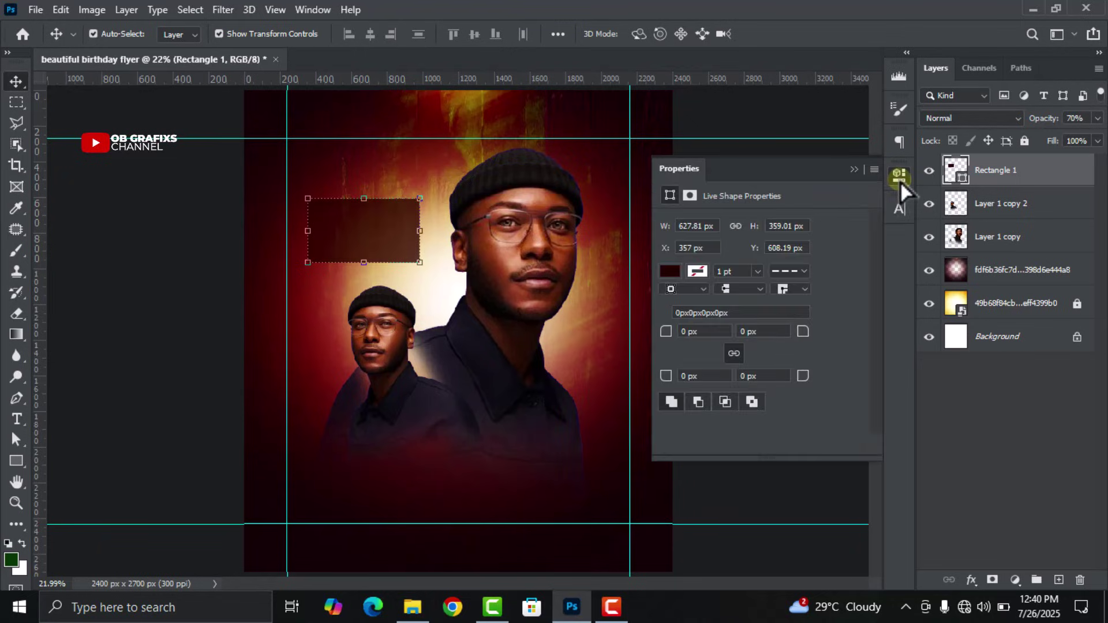
{"action": "left_click", "coordinate": [669, 332]}
{"action": "type", "text": "50"}
{"action": "key", "text": "Return"}
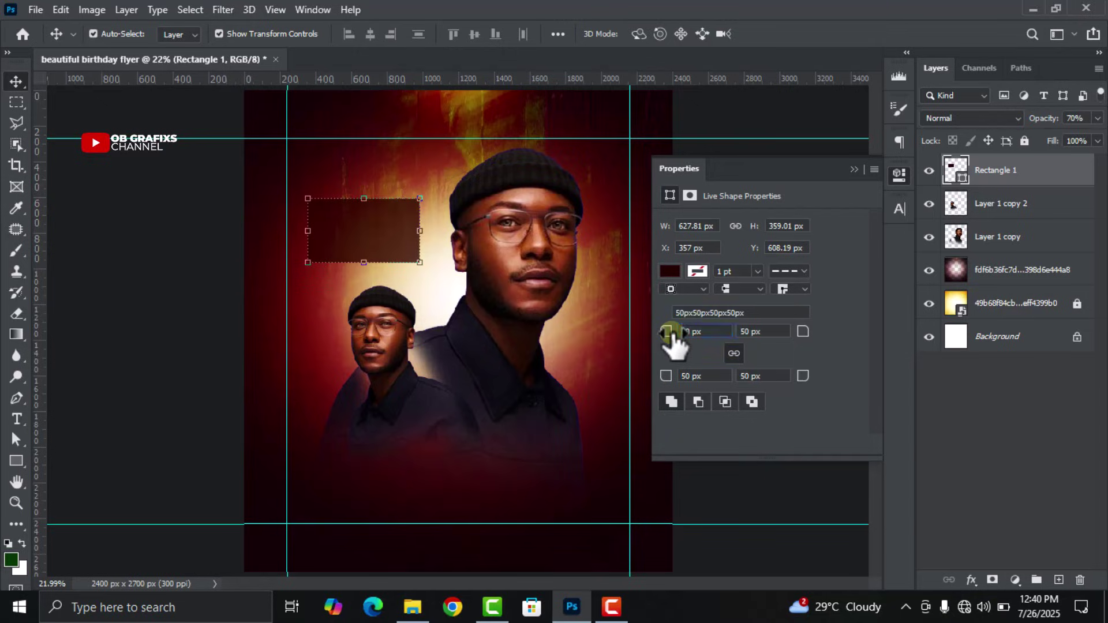
{"action": "left_click", "coordinate": [898, 175]}
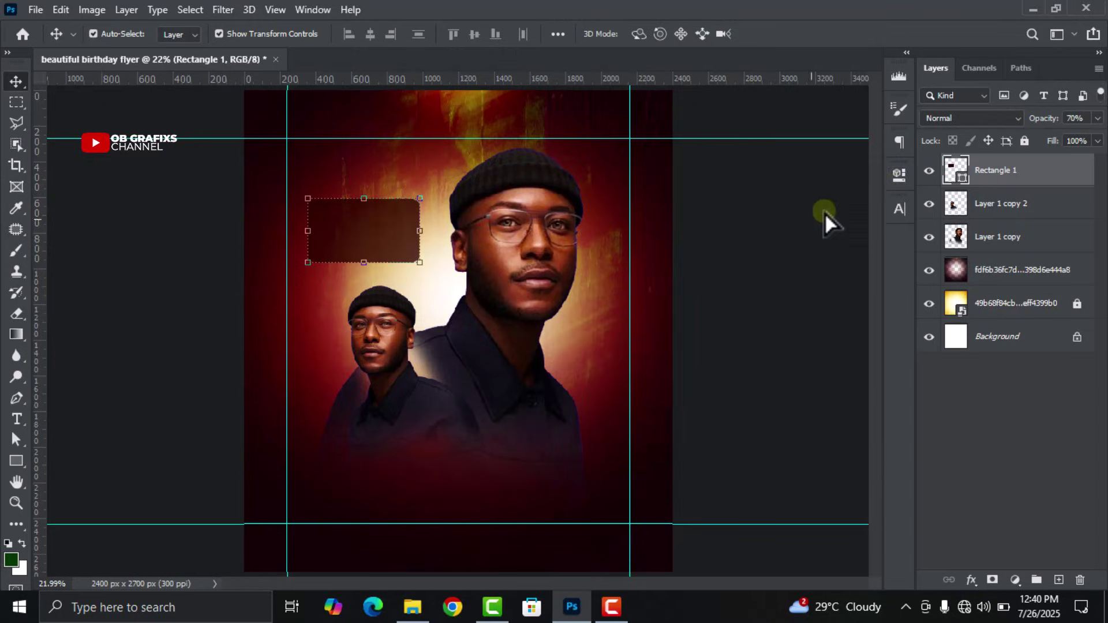
{"action": "left_click", "coordinate": [529, 247]}
{"action": "left_click", "coordinate": [374, 237]}
Step: Duplicate the rounded rectangle, move the copy onto the larger face, and set opacity to 100%
{"action": "key", "text": "ctrl+j"}
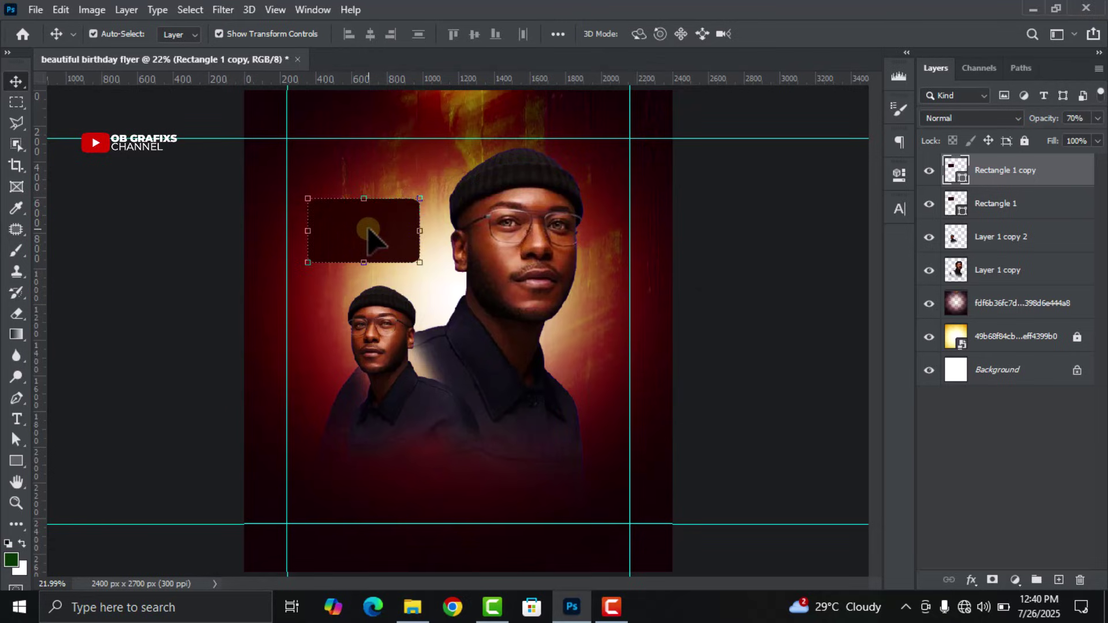
{"action": "left_click_drag", "start_coordinate": [369, 236], "coordinate": [510, 305]}
{"action": "left_click", "coordinate": [898, 174]}
{"action": "left_click", "coordinate": [898, 174]}
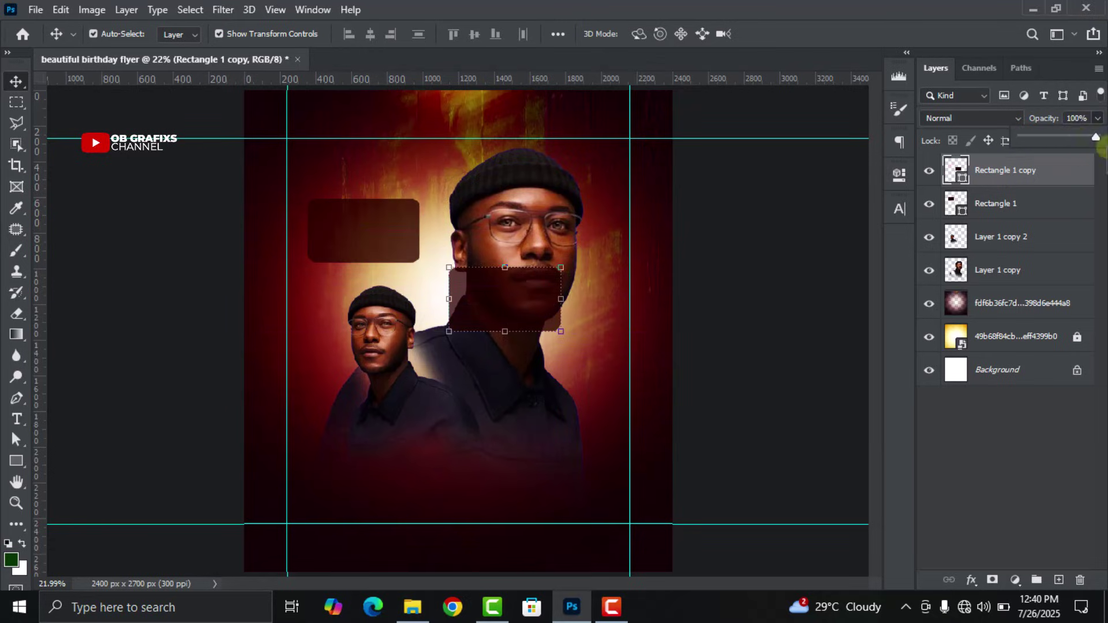
{"action": "left_click_drag", "start_coordinate": [1073, 139], "coordinate": [1097, 137]}
Step: Set the copy's fill to No Color with a dark 3 pt stroke
{"action": "left_click", "coordinate": [900, 179]}
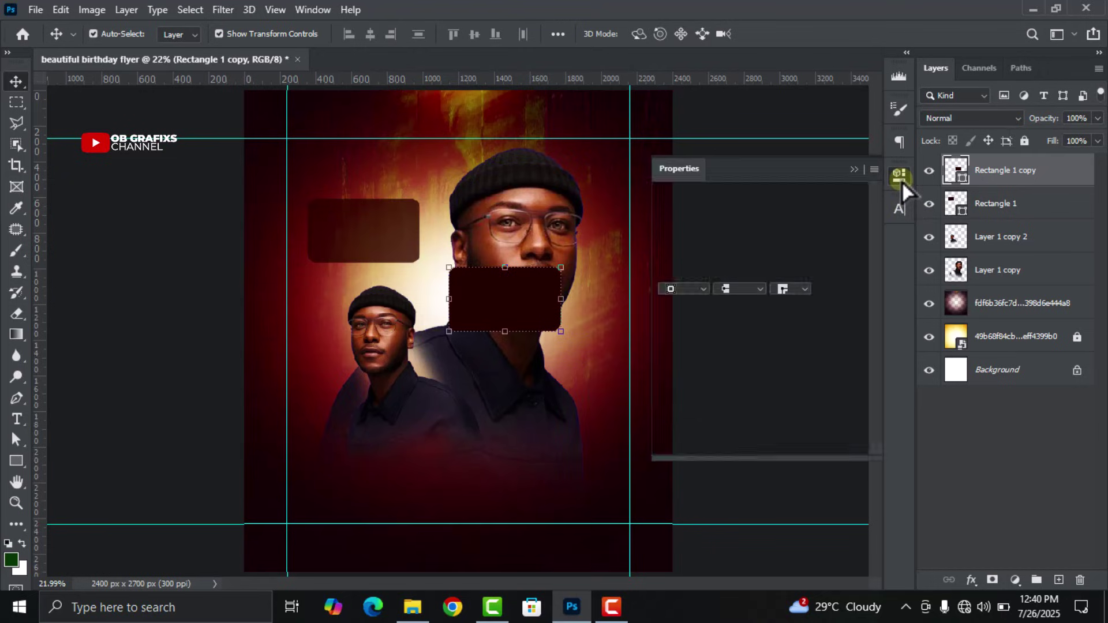
{"action": "left_click", "coordinate": [670, 272]}
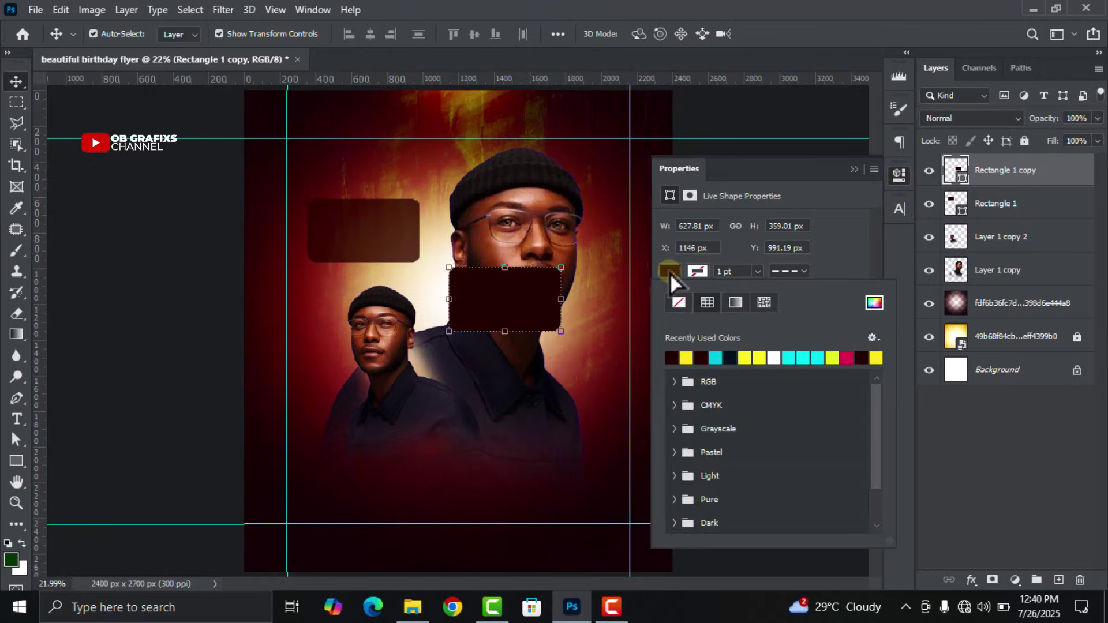
{"action": "left_click", "coordinate": [680, 302]}
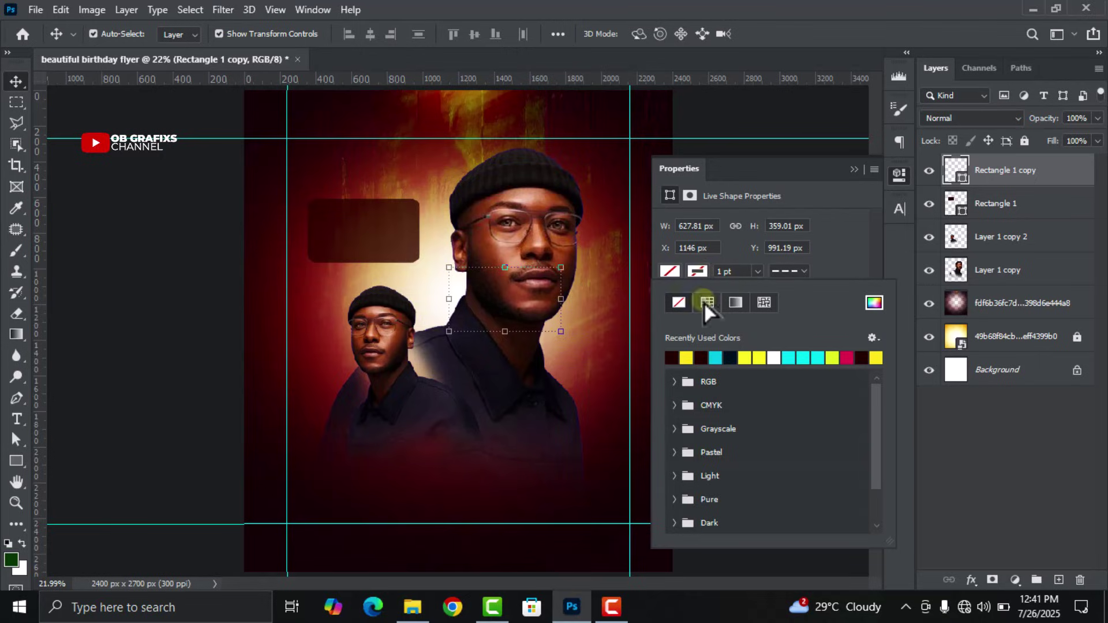
{"action": "left_click", "coordinate": [671, 358]}
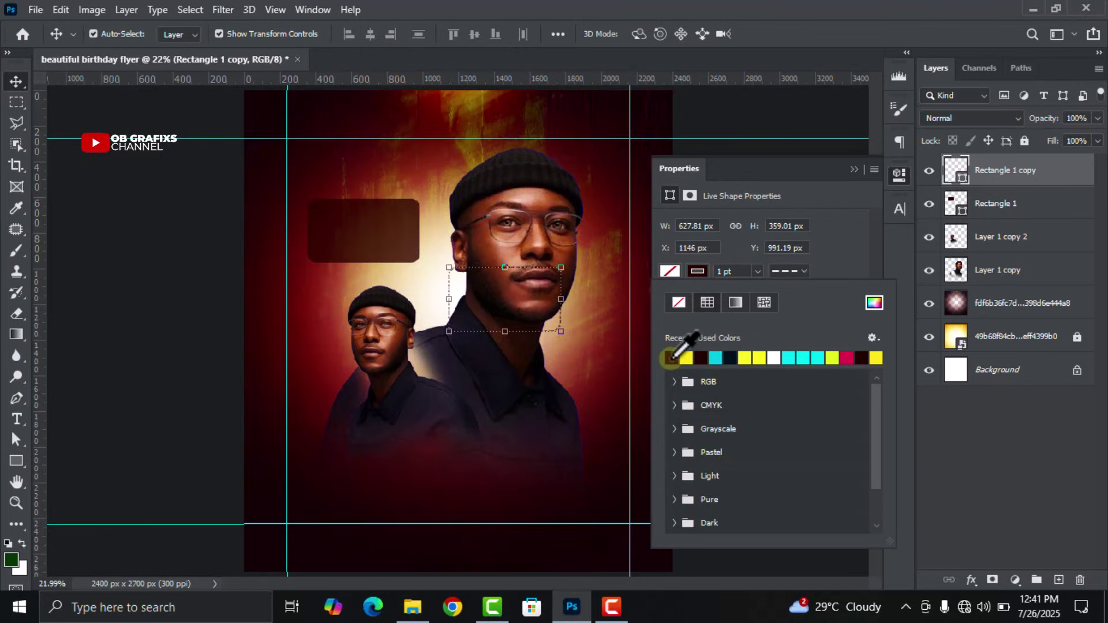
{"action": "left_click", "coordinate": [802, 271]}
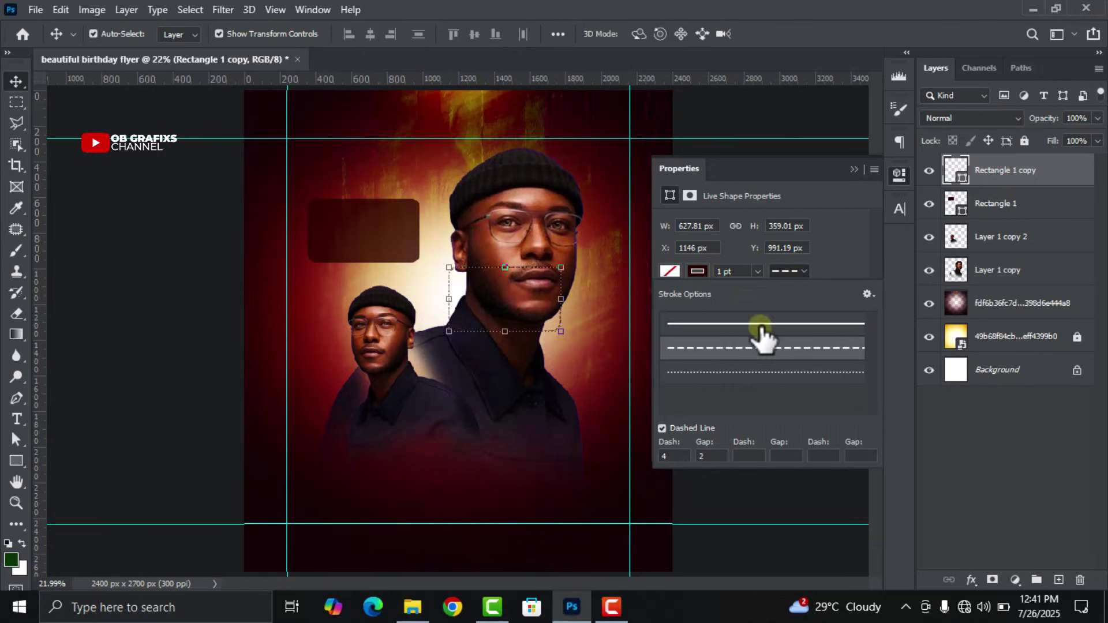
{"action": "left_click", "coordinate": [728, 272]}
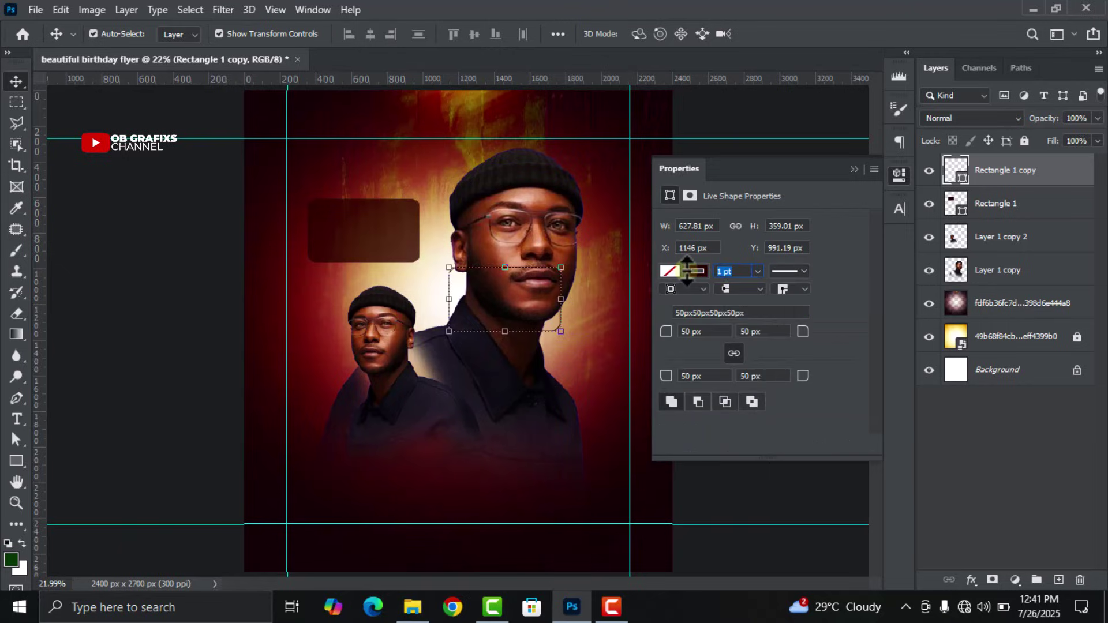
{"action": "type", "text": "3"}
{"action": "key", "text": "Return"}
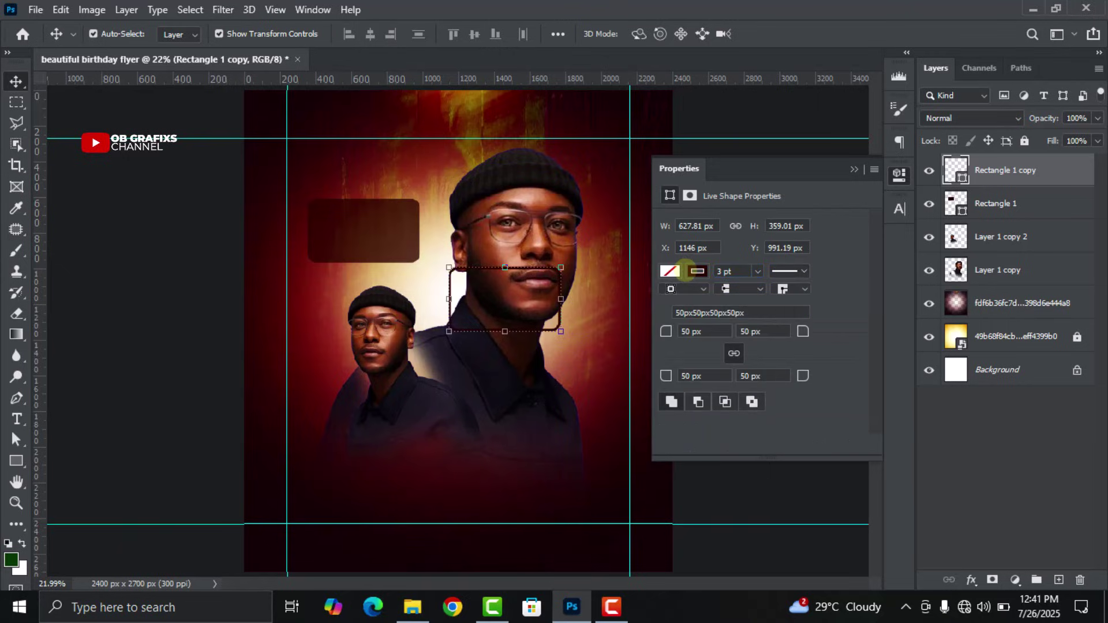
{"action": "left_click", "coordinate": [900, 176]}
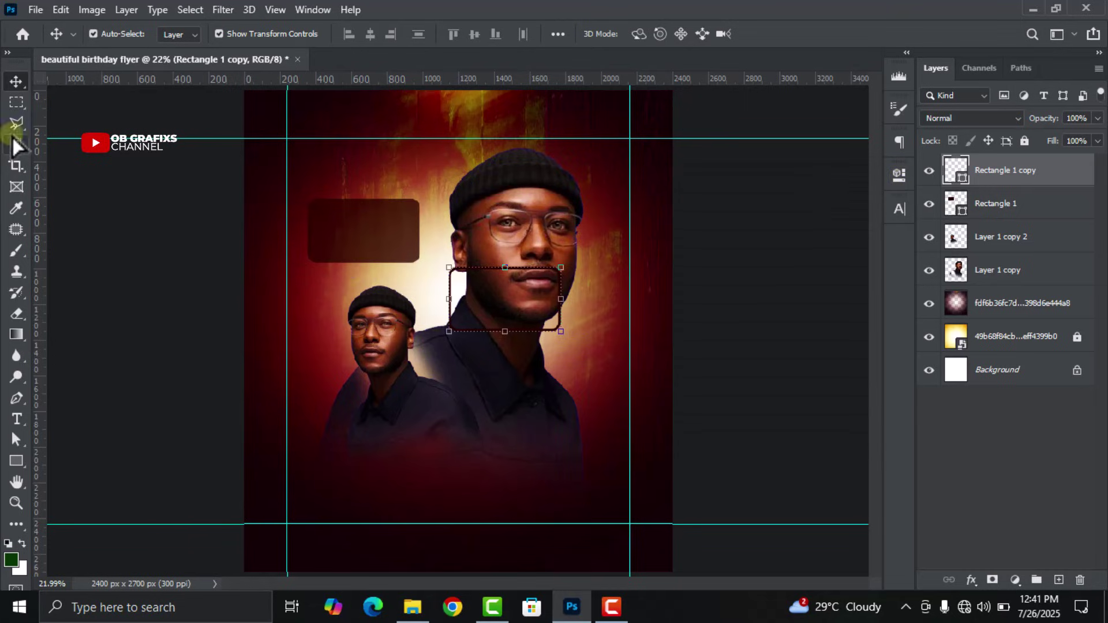
Step: Enlarge the outline copy and move it to frame the filled dark red rectangle
{"action": "scroll", "coordinate": [450, 230], "scroll_direction": "up", "scroll_amount": 2}
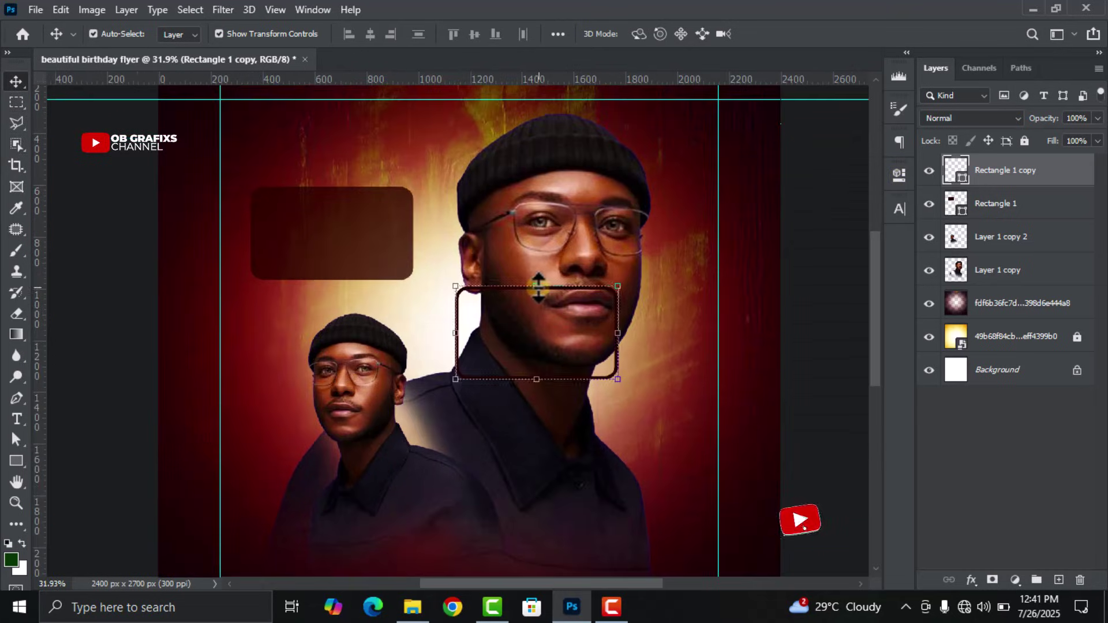
{"action": "left_click_drag", "start_coordinate": [536, 289], "coordinate": [408, 198]}
{"action": "scroll", "coordinate": [366, 227], "scroll_direction": "up", "scroll_amount": 3}
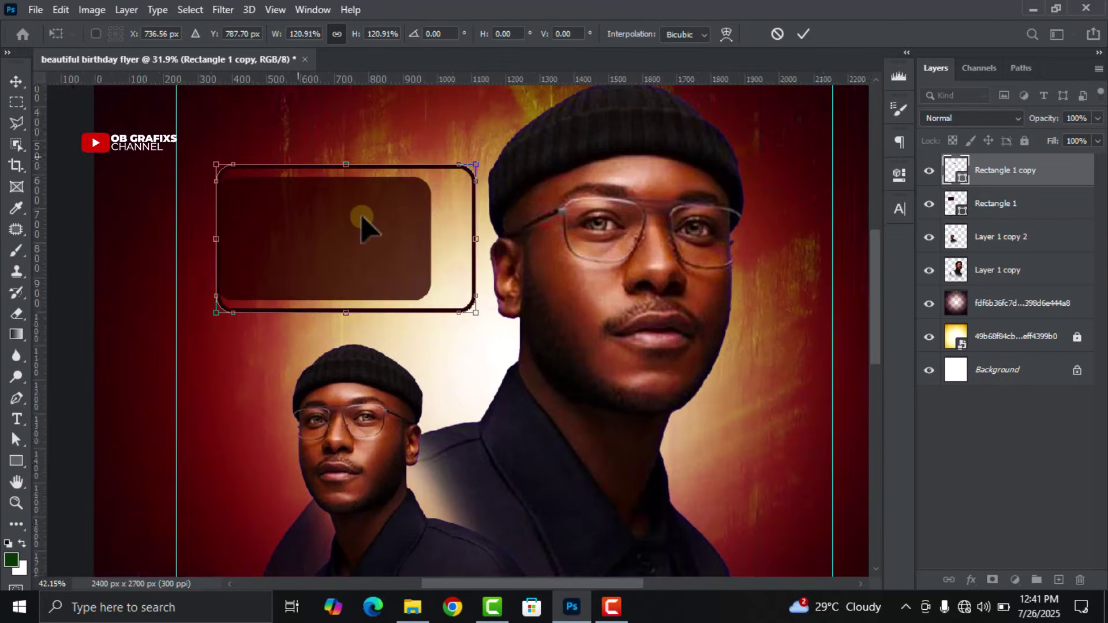
{"action": "left_click_drag", "start_coordinate": [500, 275], "coordinate": [484, 265]}
{"action": "left_click", "coordinate": [803, 33]}
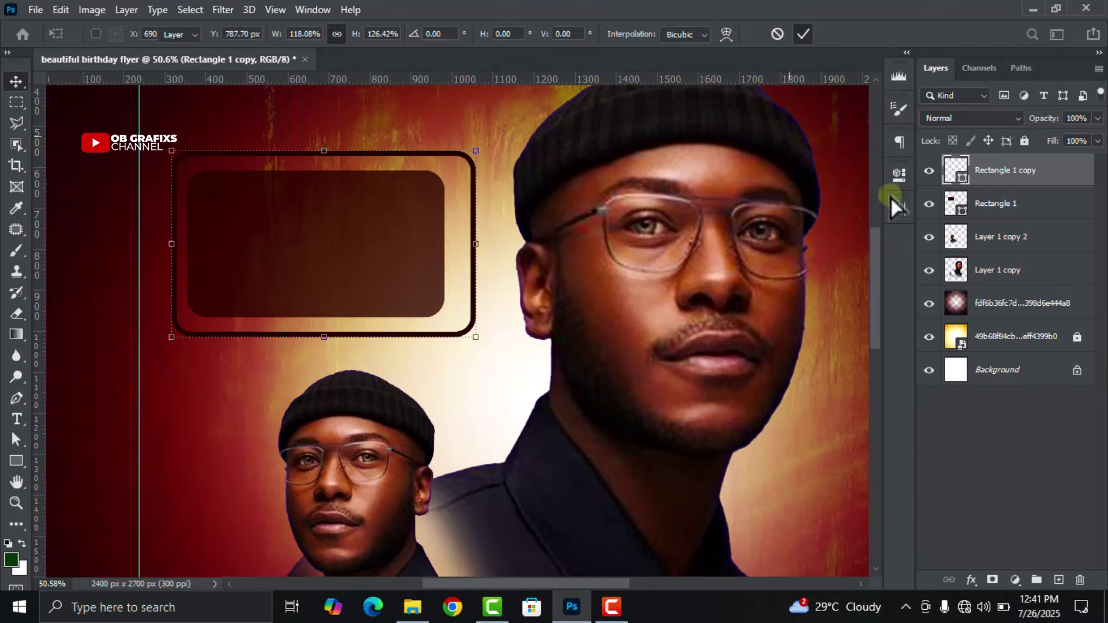
Step: Rasterize the Rectangle 1 copy outline layer
{"action": "scroll", "coordinate": [698, 240], "scroll_direction": "down", "scroll_amount": 1}
{"action": "scroll", "coordinate": [698, 240], "scroll_direction": "down", "scroll_amount": 2}
{"action": "right_click", "coordinate": [1002, 178]}
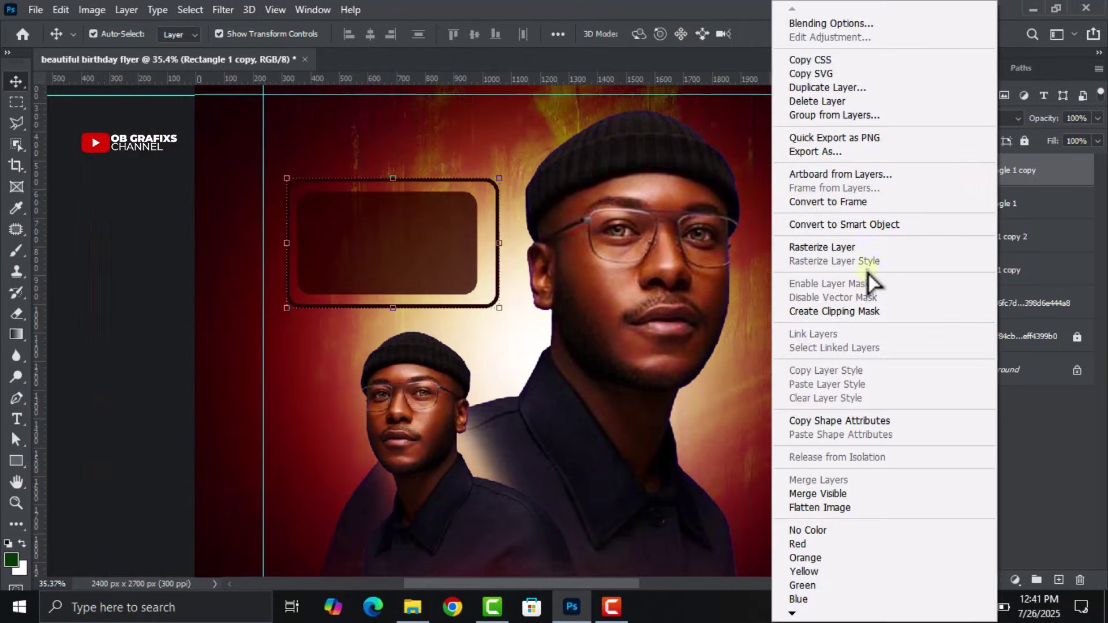
{"action": "left_click", "coordinate": [822, 248]}
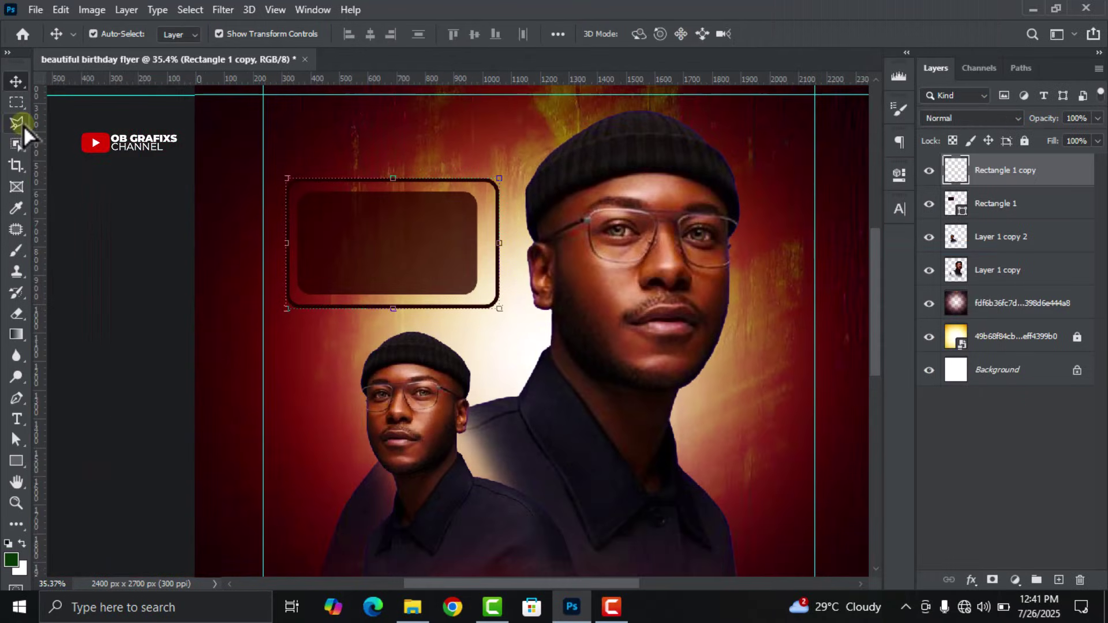
Step: Cut away the outline frame's left part using a Polygonal Lasso selection, then deselect
{"action": "left_click", "coordinate": [23, 126]}
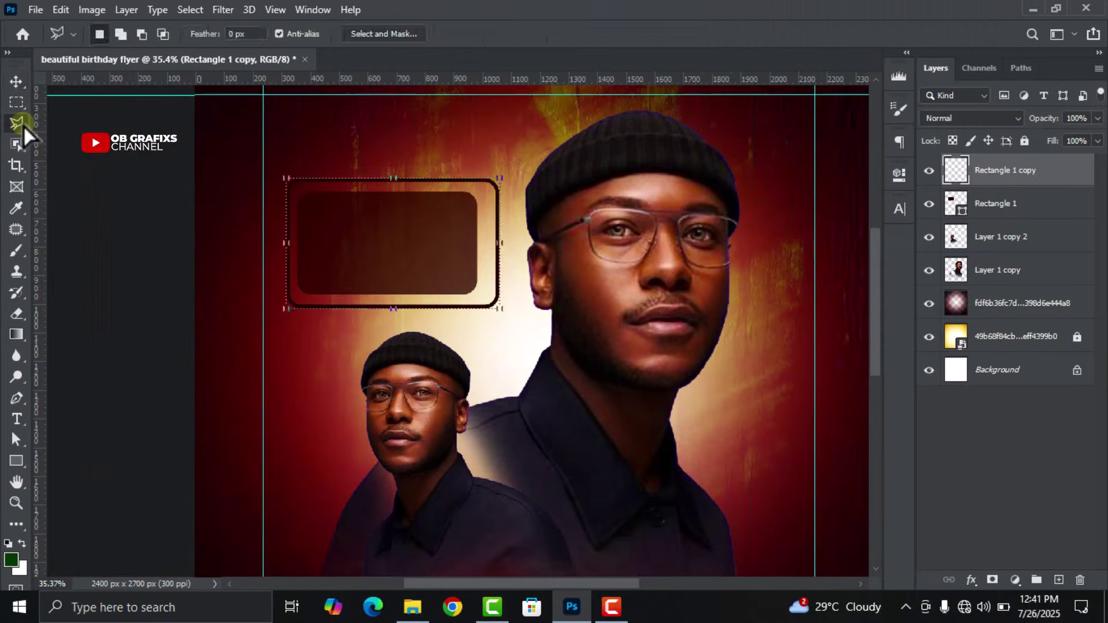
{"action": "left_click", "coordinate": [311, 334]}
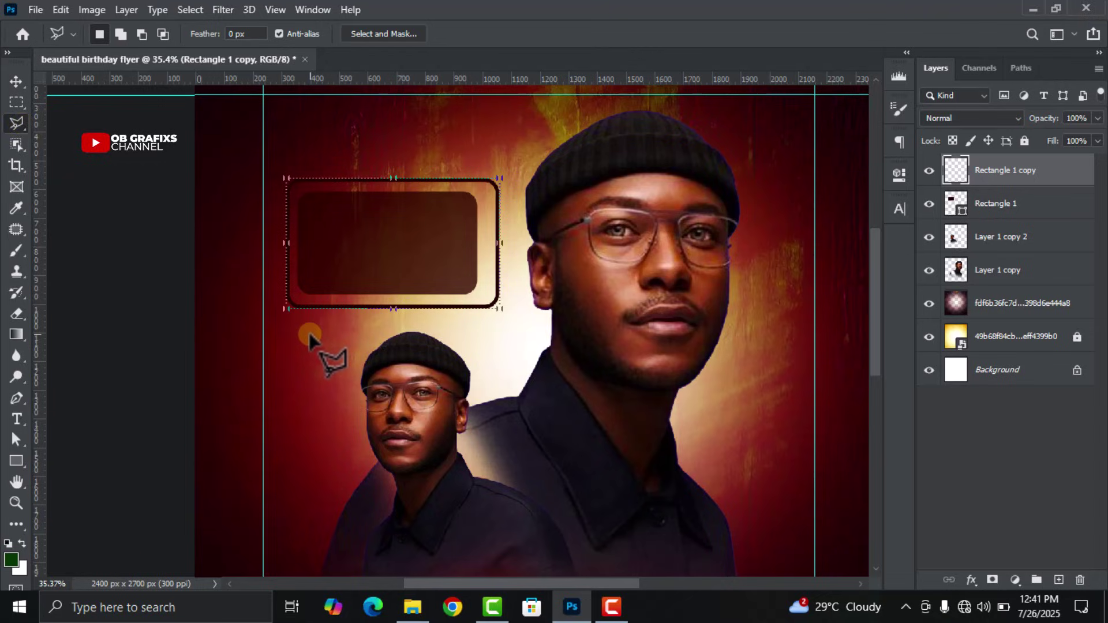
{"action": "left_click", "coordinate": [421, 156]}
{"action": "left_click", "coordinate": [252, 165]}
{"action": "left_click", "coordinate": [230, 381]}
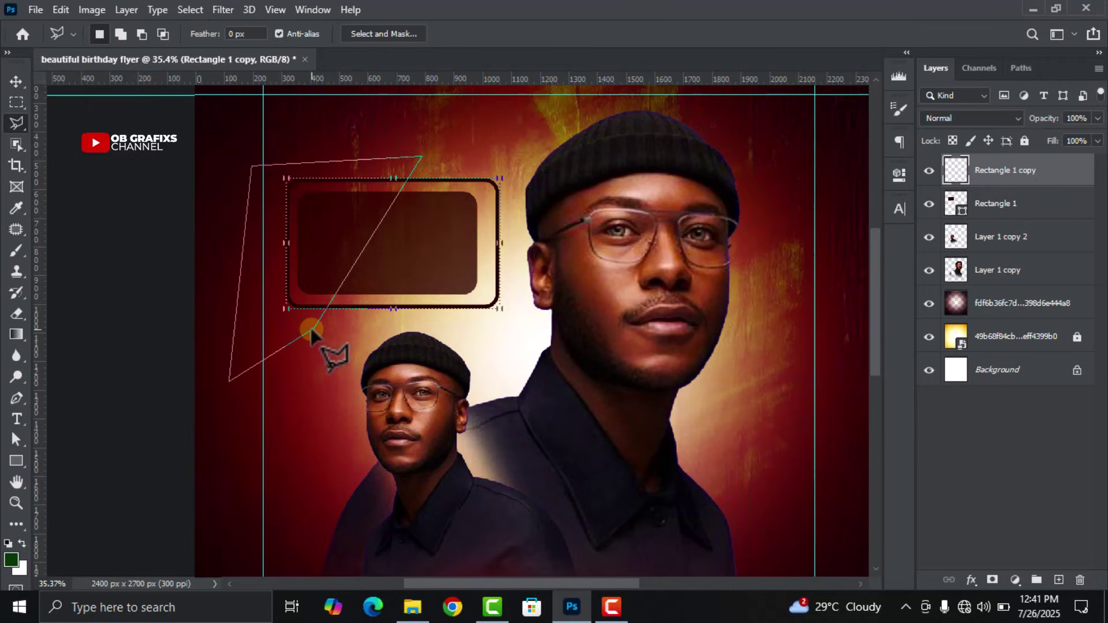
{"action": "left_click", "coordinate": [310, 331]}
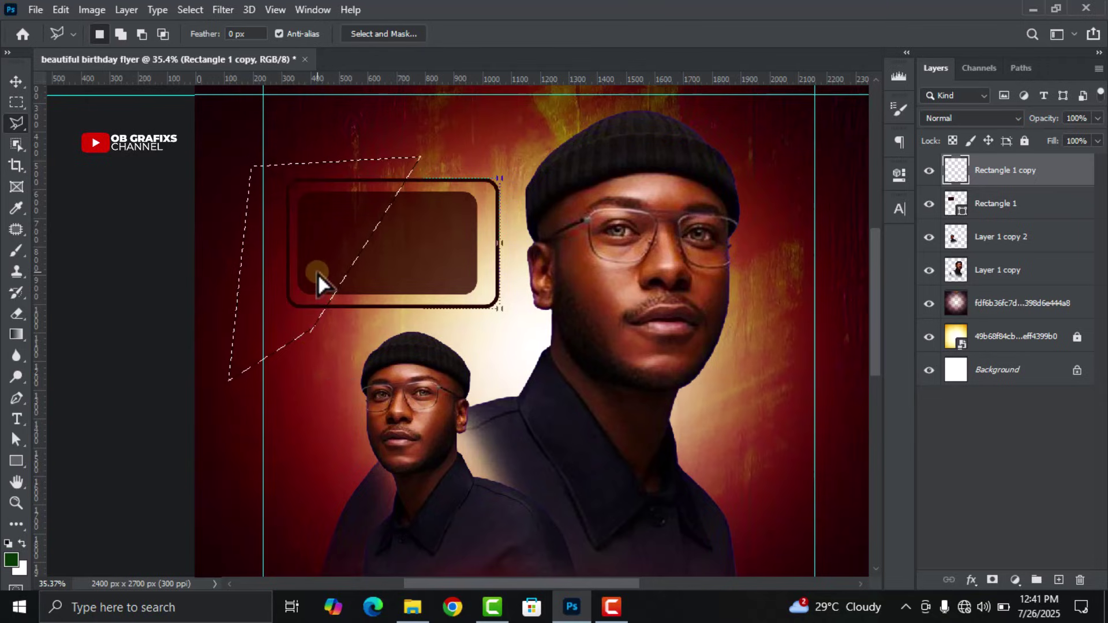
{"action": "right_click", "coordinate": [323, 237]}
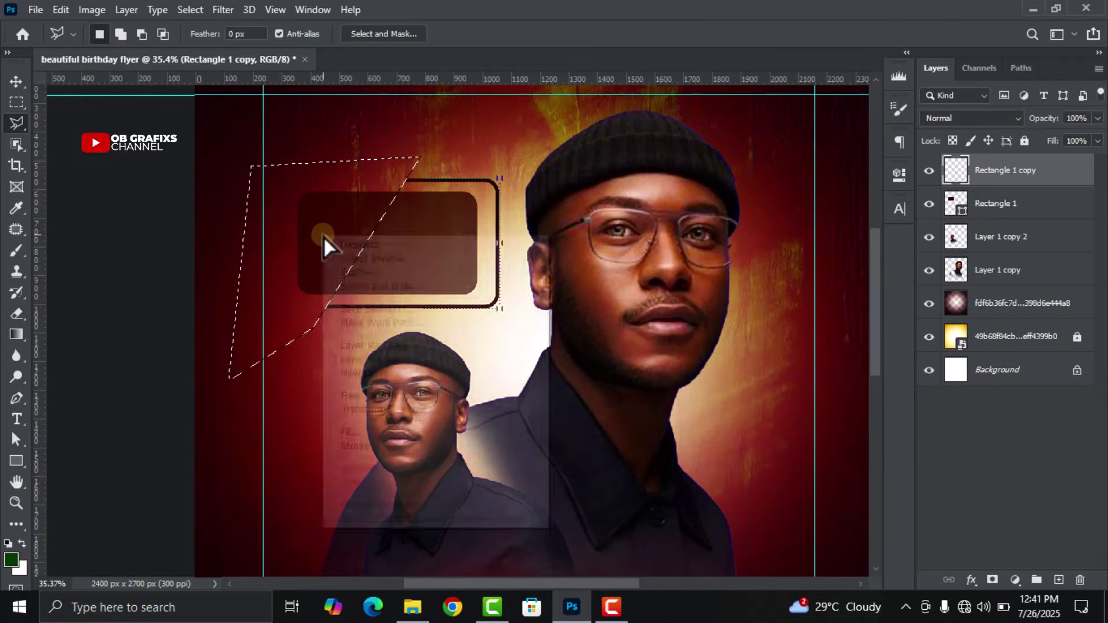
{"action": "left_click", "coordinate": [357, 245]}
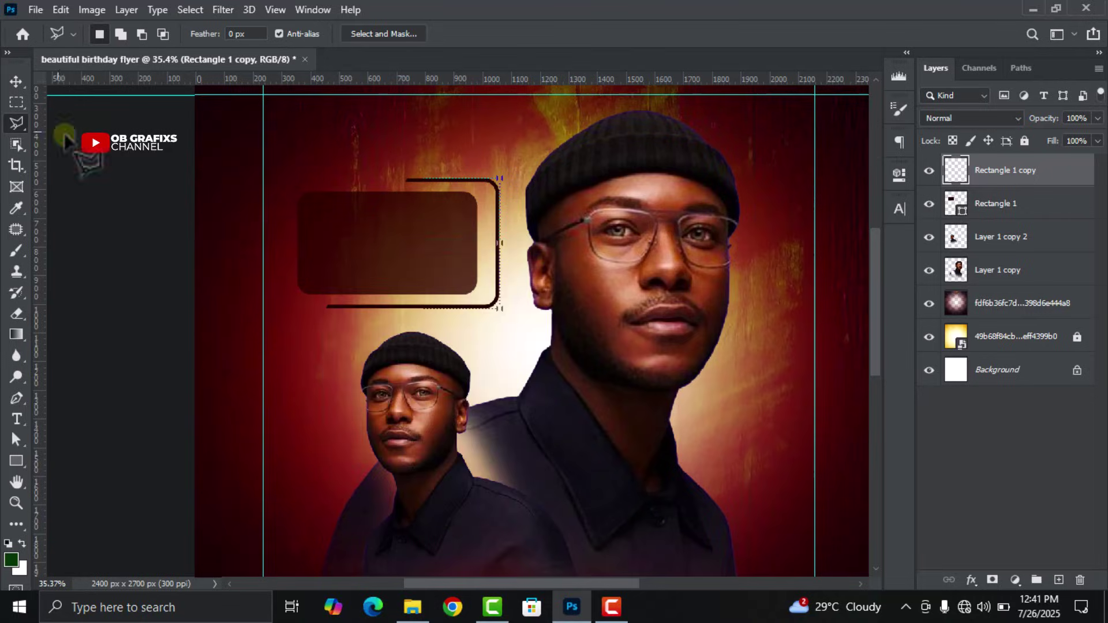
Step: Return to the Move tool and deselect the outline layer, ready for the Ellipse Tool
{"action": "left_click", "coordinate": [22, 78]}
{"action": "left_click", "coordinate": [70, 175]}
{"action": "scroll", "coordinate": [202, 248], "scroll_direction": "down", "scroll_amount": 3}
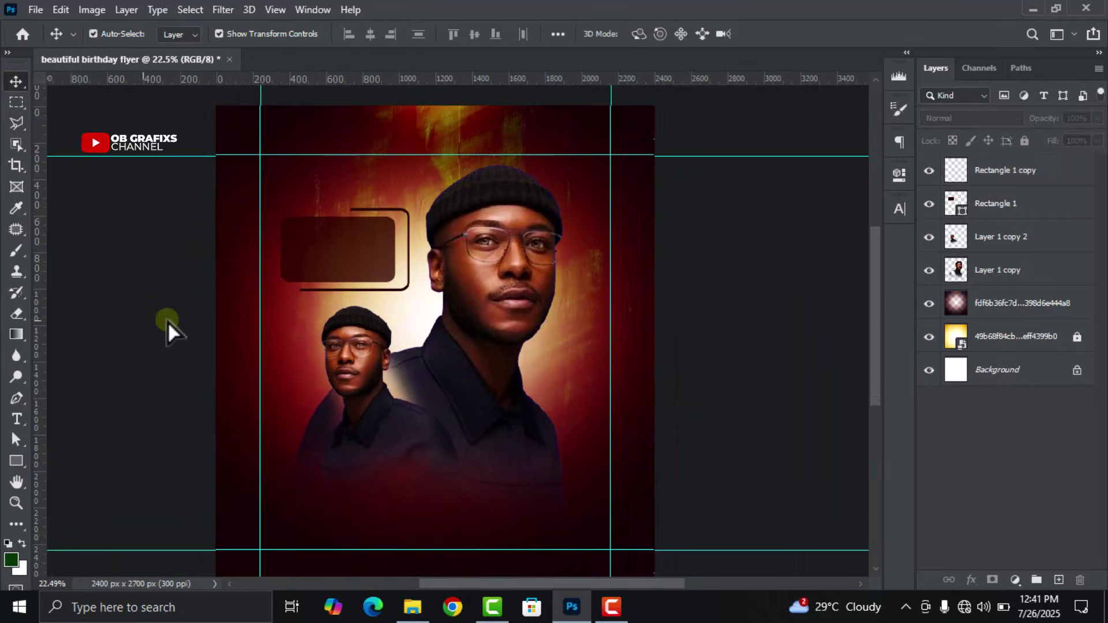
{"action": "left_click", "coordinate": [19, 466]}
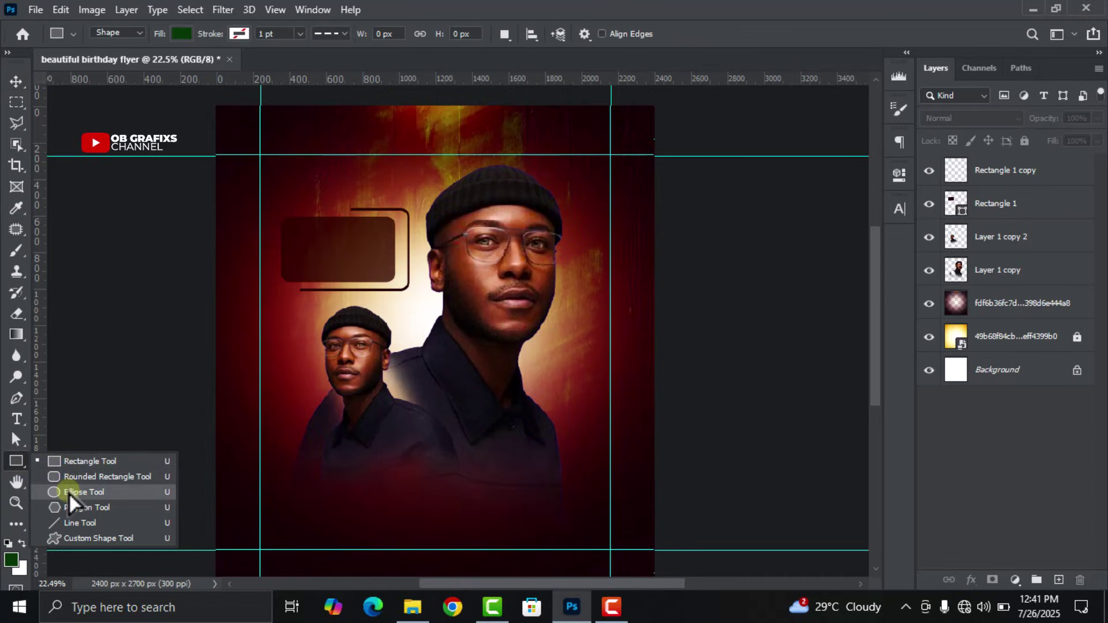
Step: Draw a small yellow-filled circle at the frame's top open end
{"action": "left_click", "coordinate": [69, 493]}
{"action": "scroll", "coordinate": [311, 225], "scroll_direction": "up", "scroll_amount": 5}
{"action": "scroll", "coordinate": [378, 221], "scroll_direction": "up", "scroll_amount": 6}
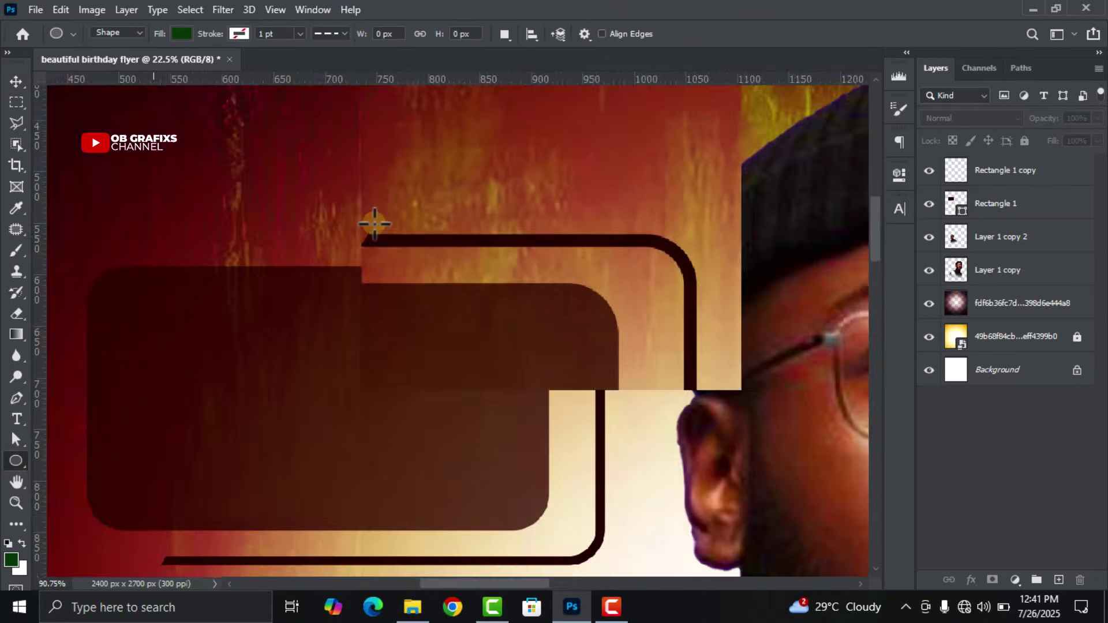
{"action": "left_click_drag", "start_coordinate": [348, 225], "coordinate": [384, 290]}
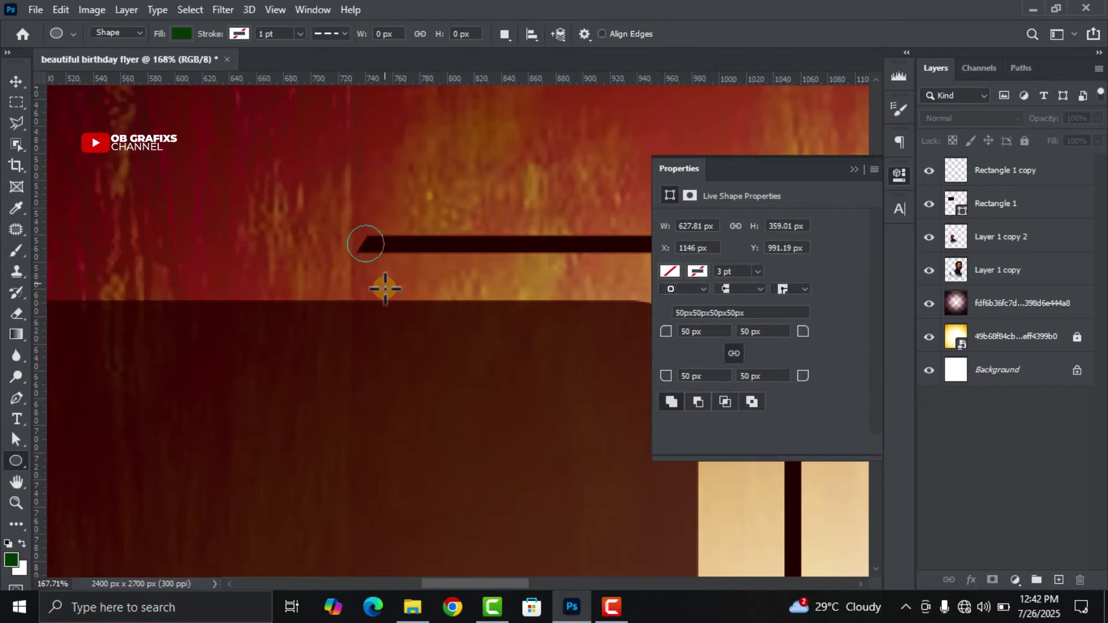
{"action": "left_click", "coordinate": [671, 298]}
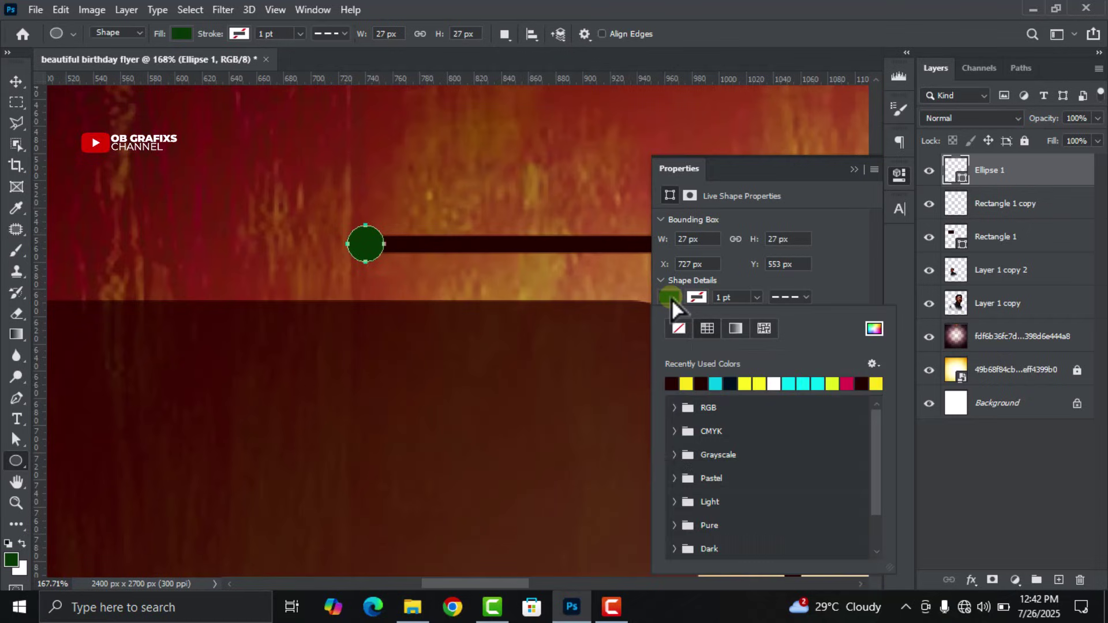
{"action": "left_click", "coordinate": [673, 384]}
{"action": "left_click", "coordinate": [893, 179]}
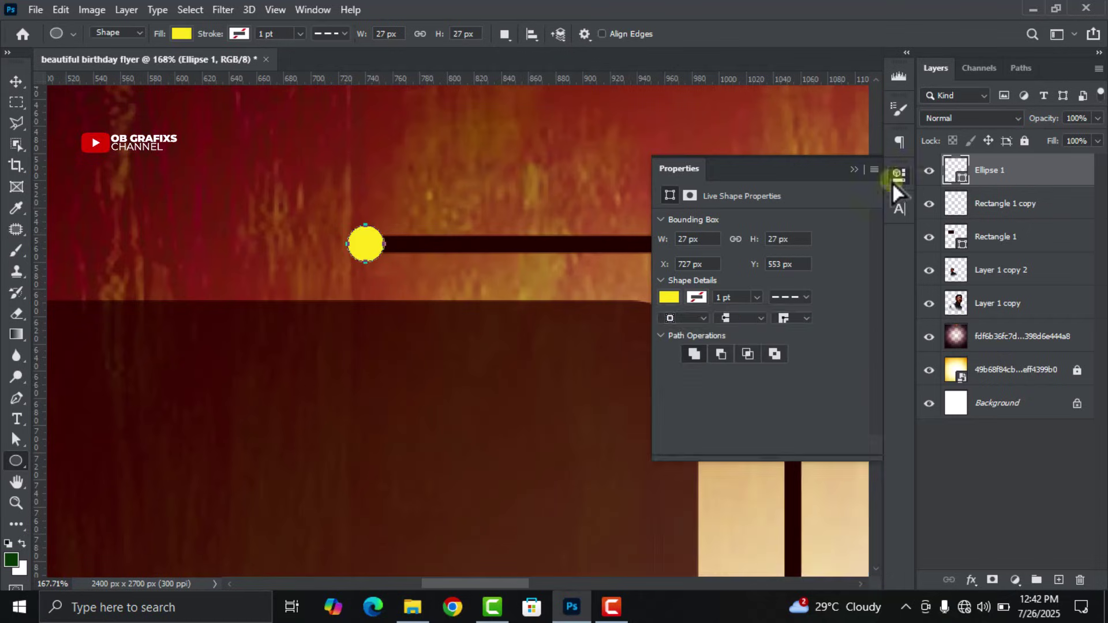
{"action": "left_click", "coordinate": [893, 179]}
Step: Enlarge the yellow dot slightly with Free Transform
{"action": "left_click", "coordinate": [17, 81]}
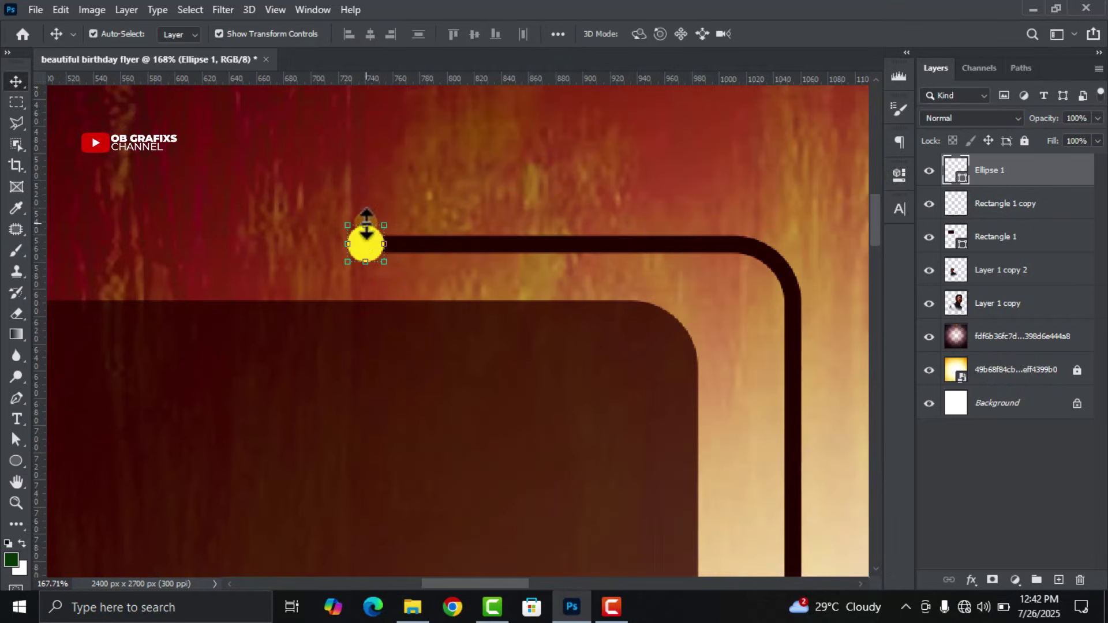
{"action": "left_click_drag", "start_coordinate": [365, 225], "coordinate": [366, 245]}
{"action": "left_click", "coordinate": [776, 55]}
{"action": "scroll", "coordinate": [404, 238], "scroll_direction": "down", "scroll_amount": 4}
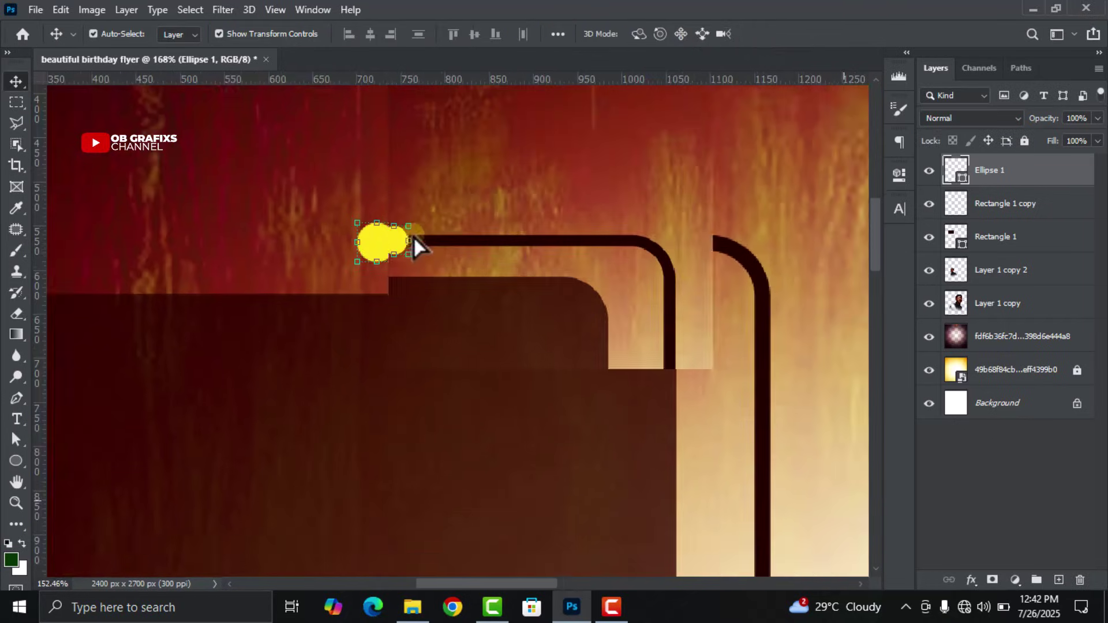
Step: Duplicate the yellow dot and place the copy at the frame's bottom end
{"action": "key", "text": "ctrl+j"}
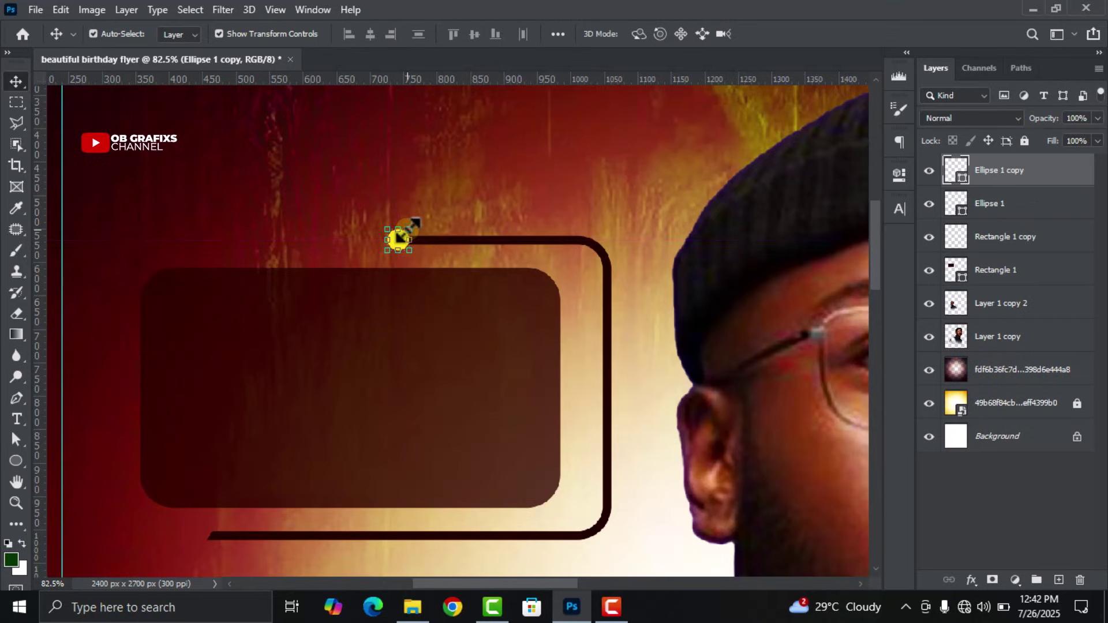
{"action": "scroll", "coordinate": [398, 238], "scroll_direction": "up", "scroll_amount": 2}
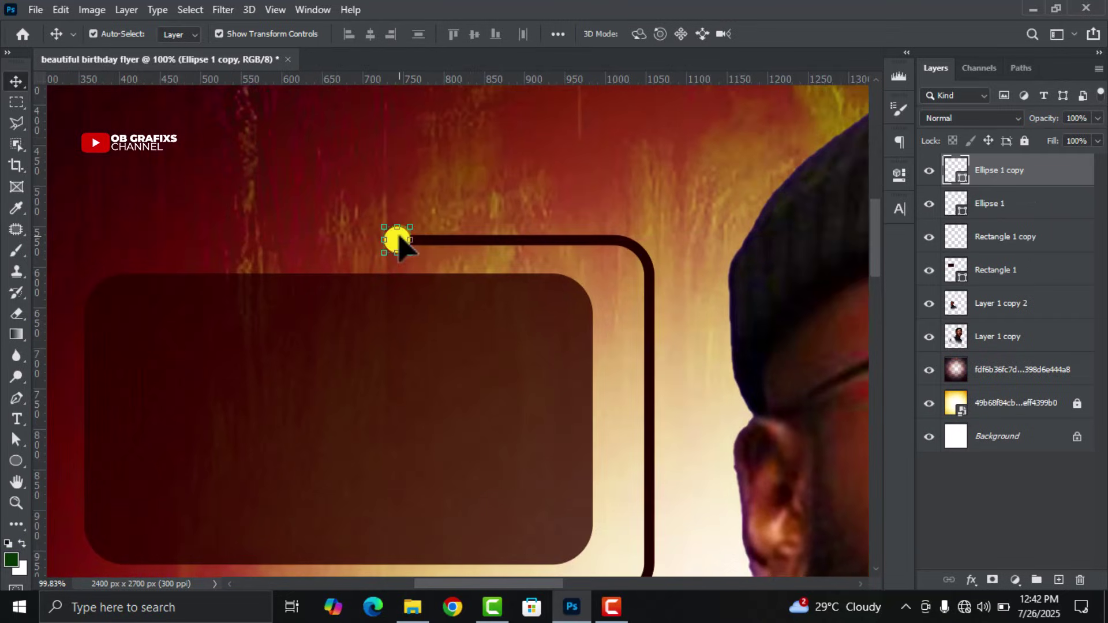
{"action": "left_click_drag", "start_coordinate": [398, 239], "coordinate": [296, 492]}
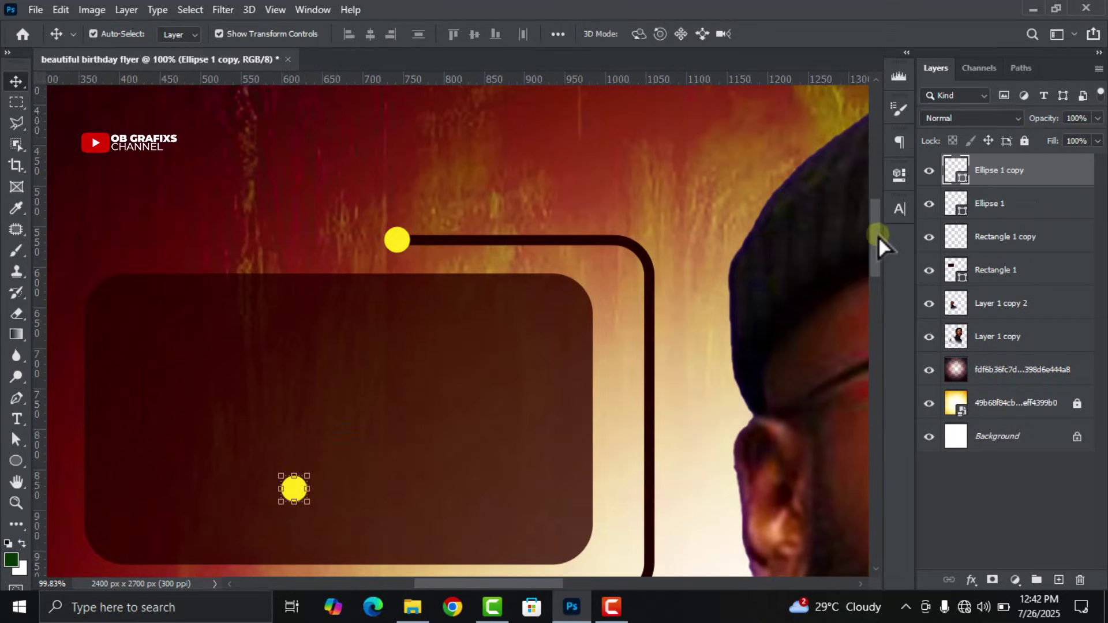
{"action": "left_click_drag", "start_coordinate": [877, 235], "coordinate": [873, 320]}
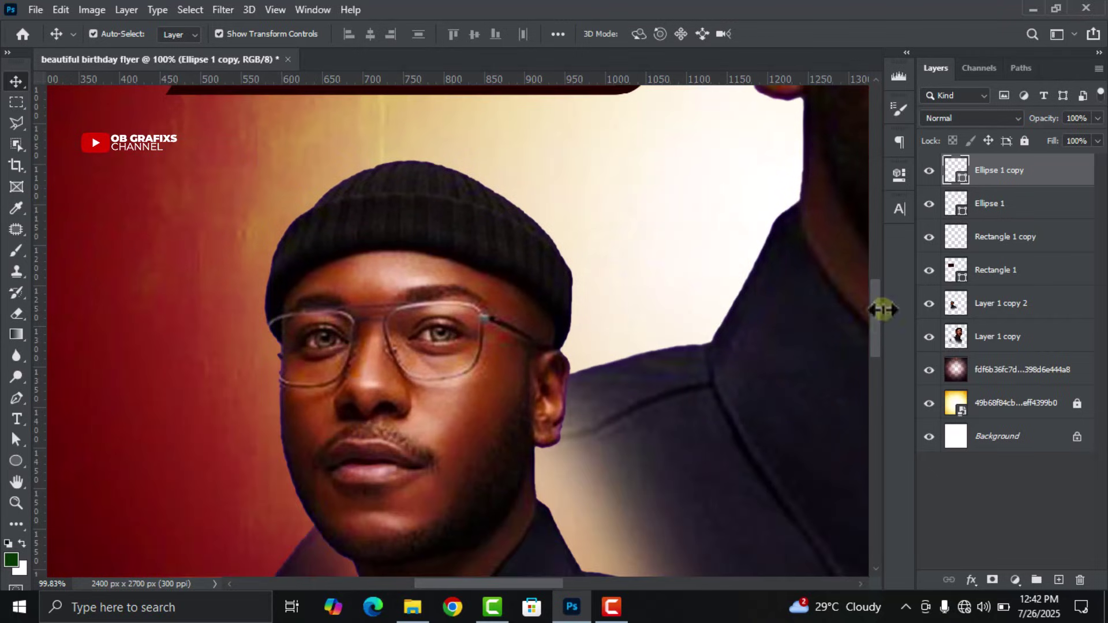
{"action": "scroll", "coordinate": [873, 289], "scroll_direction": "up", "scroll_amount": 5}
{"action": "scroll", "coordinate": [295, 254], "scroll_direction": "up", "scroll_amount": 2}
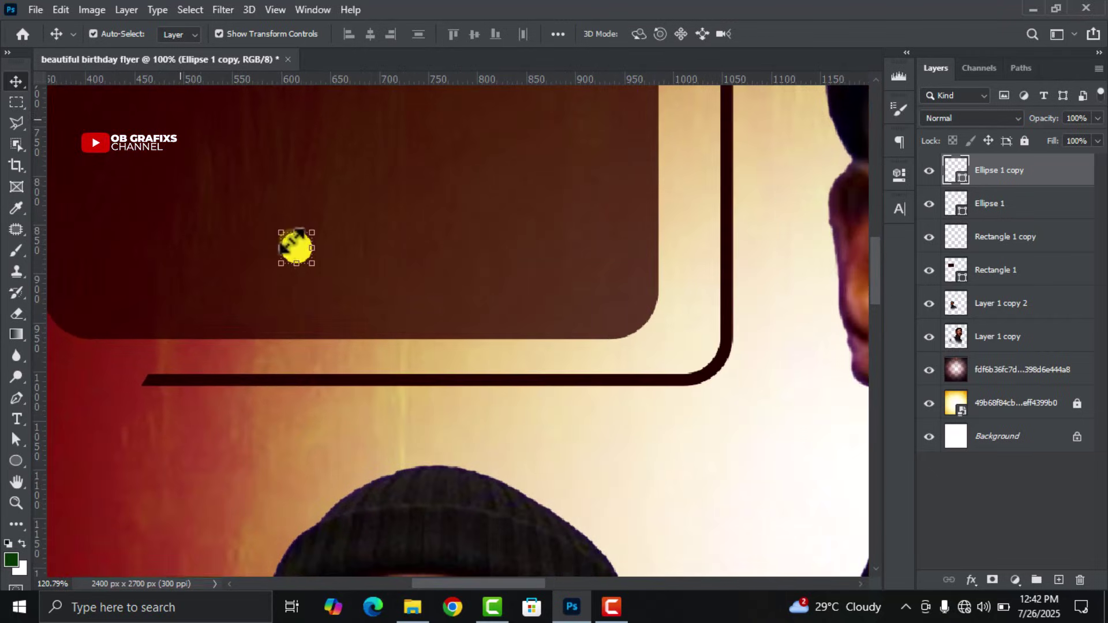
{"action": "left_click_drag", "start_coordinate": [300, 240], "coordinate": [147, 376]}
{"action": "scroll", "coordinate": [378, 312], "scroll_direction": "down", "scroll_amount": 6}
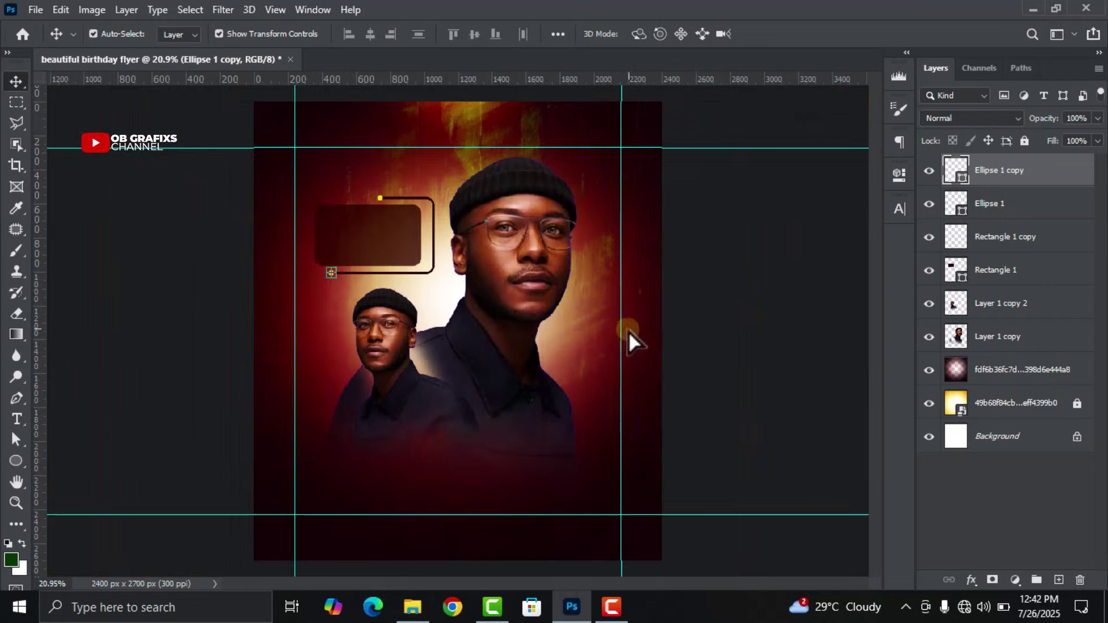
{"action": "left_click", "coordinate": [711, 309]}
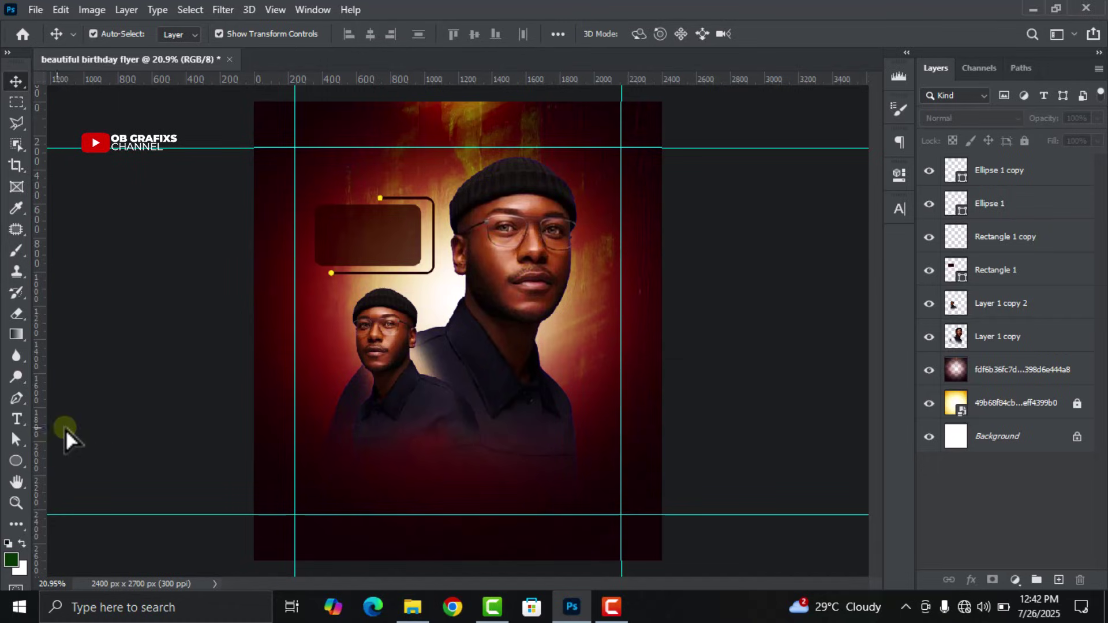
Step: Type 'Happy Birthday' in a new text box inside the brown box
{"action": "left_click", "coordinate": [17, 420]}
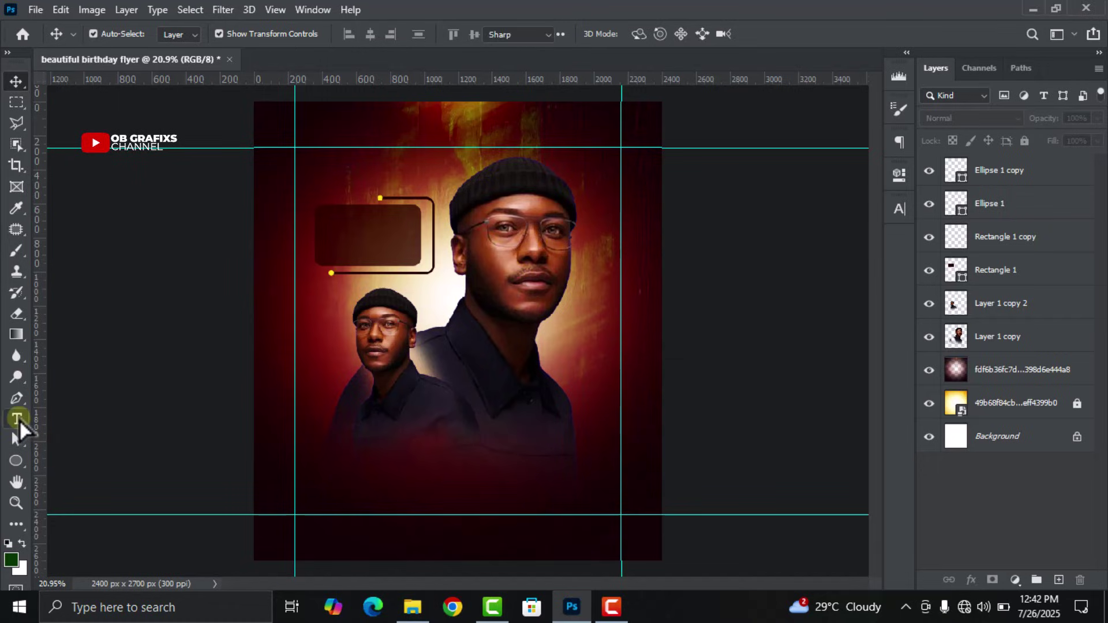
{"action": "left_click", "coordinate": [86, 420]}
{"action": "left_click", "coordinate": [367, 240]}
{"action": "type", "text": "HAPP"}
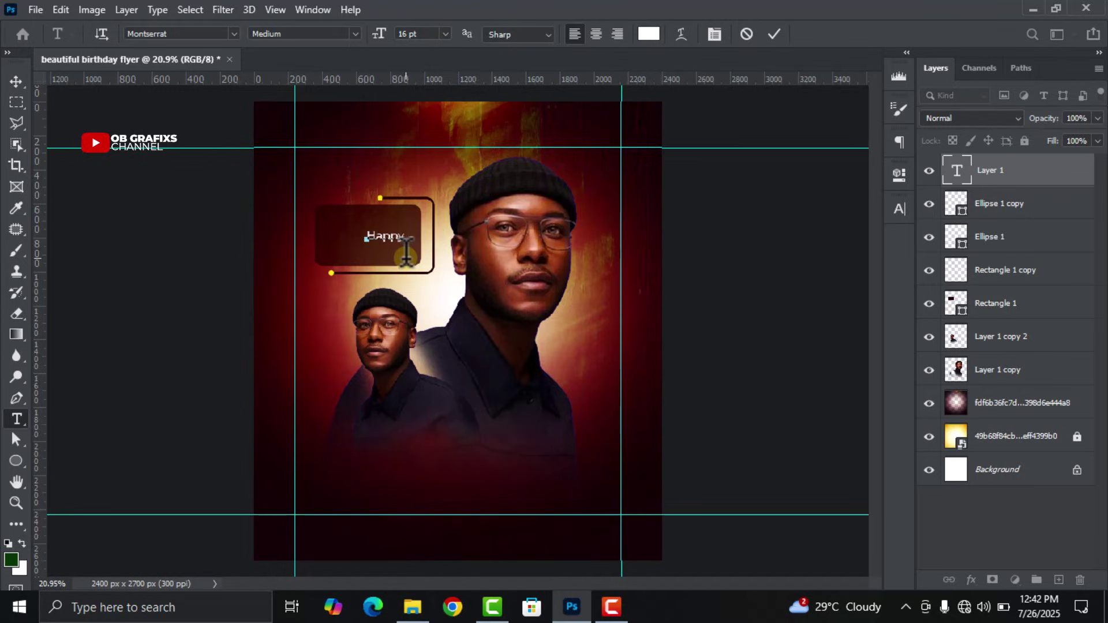
{"action": "type", "text": "y Birthday"}
{"action": "left_click", "coordinate": [774, 33]}
{"action": "left_click", "coordinate": [15, 81]}
{"action": "scroll", "coordinate": [380, 247], "scroll_direction": "up", "scroll_amount": 2}
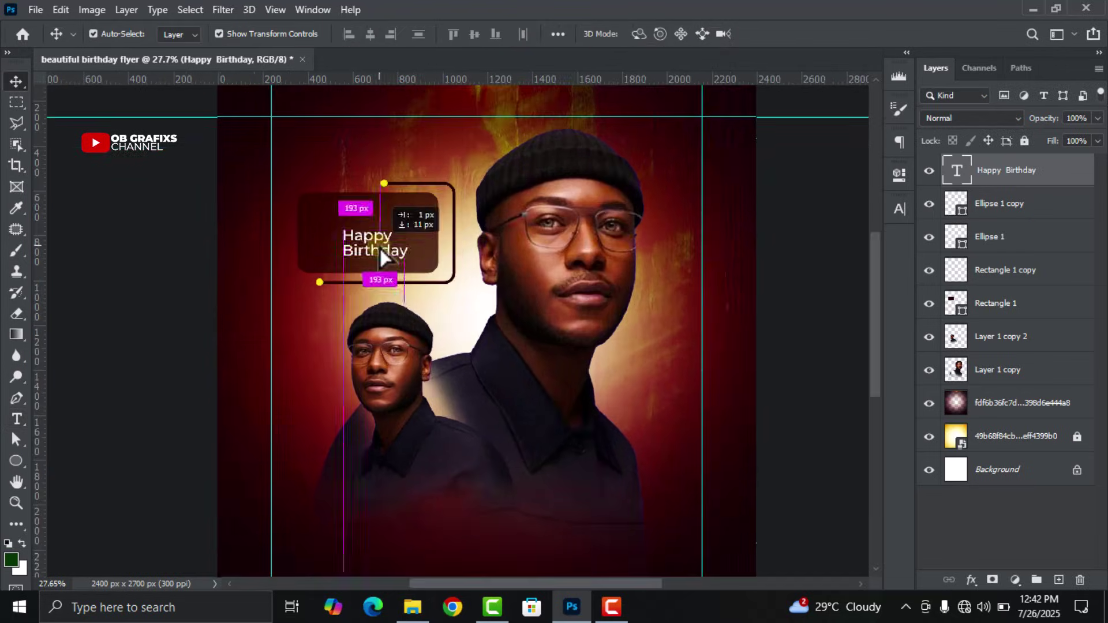
Step: Set the Happy Birthday text's font style to Bold
{"action": "double_click", "coordinate": [957, 171]}
{"action": "left_click", "coordinate": [900, 209]}
{"action": "left_click", "coordinate": [871, 232]}
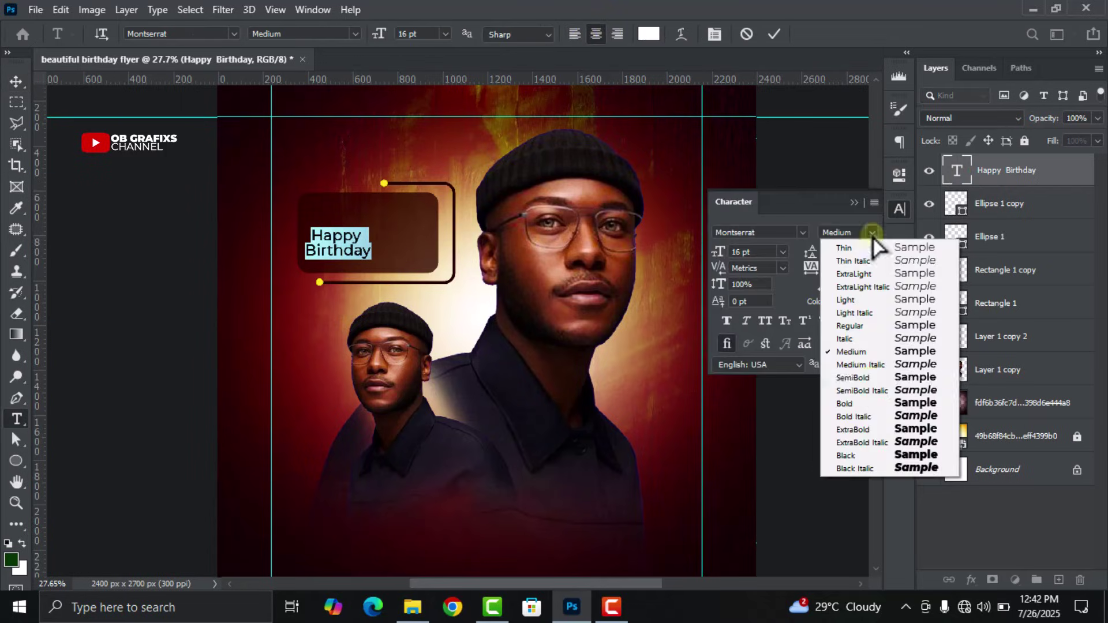
{"action": "left_click", "coordinate": [867, 403]}
{"action": "key", "text": "ctrl+Return"}
Step: Centre the Happy Birthday text within the brown box and deselect it
{"action": "key", "text": "v"}
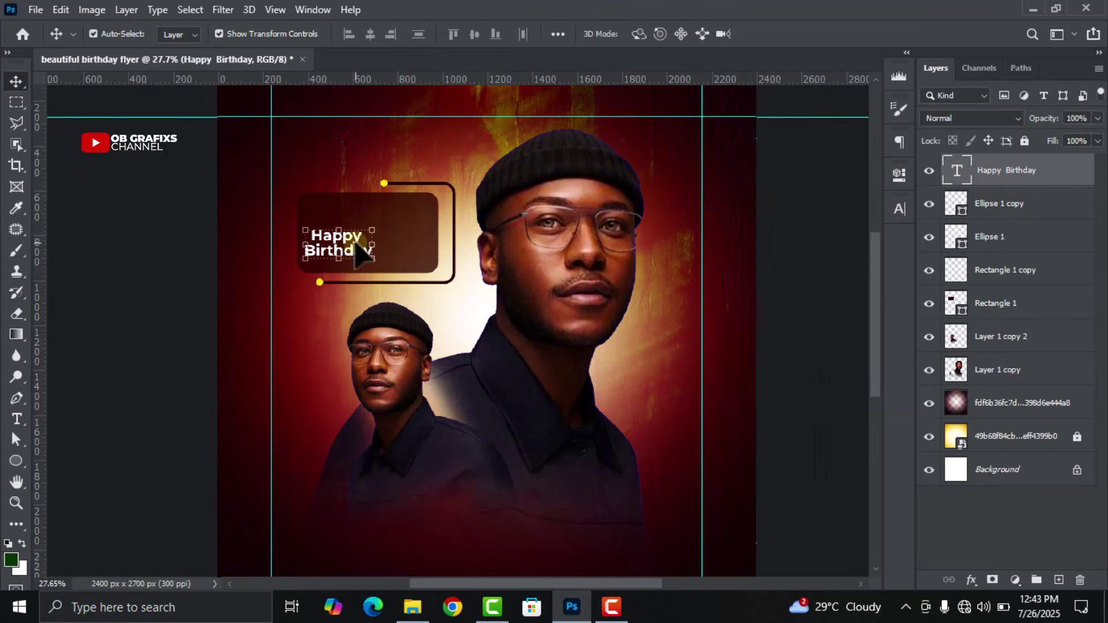
{"action": "left_click_drag", "start_coordinate": [339, 246], "coordinate": [373, 234]}
{"action": "scroll", "coordinate": [373, 234], "scroll_direction": "down", "scroll_amount": 4}
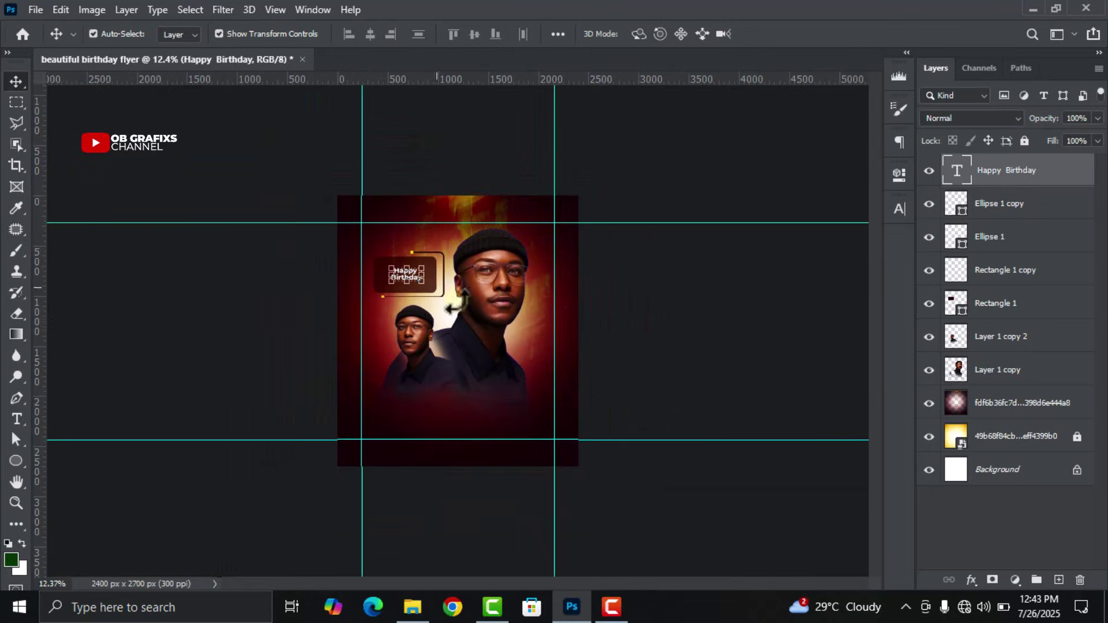
{"action": "left_click", "coordinate": [708, 310]}
{"action": "scroll", "coordinate": [431, 337], "scroll_direction": "up", "scroll_amount": 1}
{"action": "scroll", "coordinate": [431, 338], "scroll_direction": "up", "scroll_amount": 1}
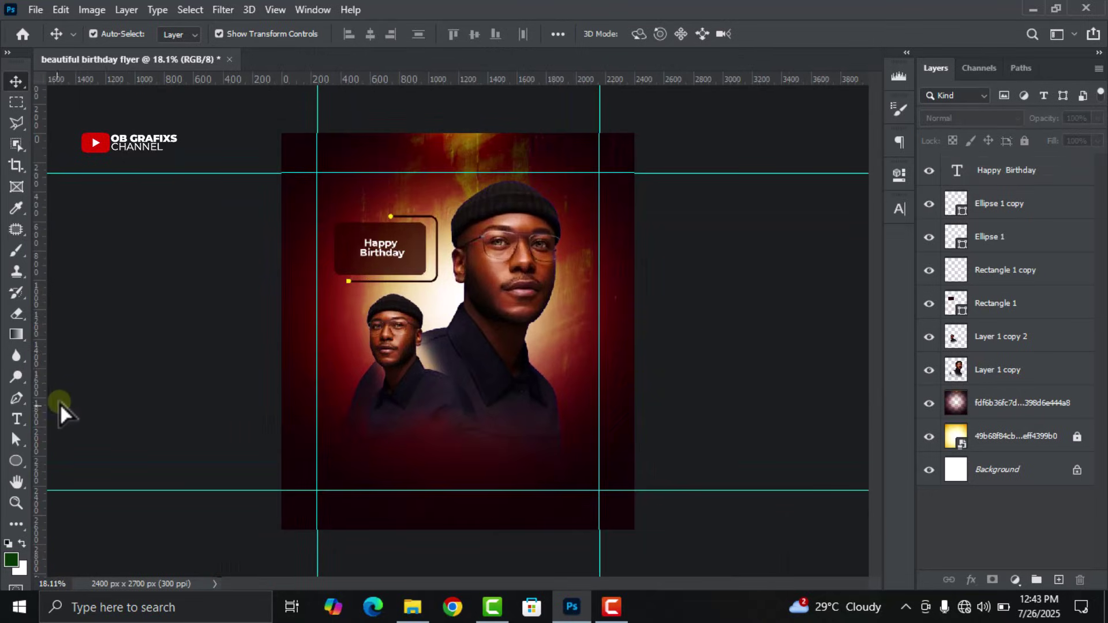
Step: Add 'Cypher' text low on the flyer and enlarge it about three times
{"action": "left_click", "coordinate": [17, 420]}
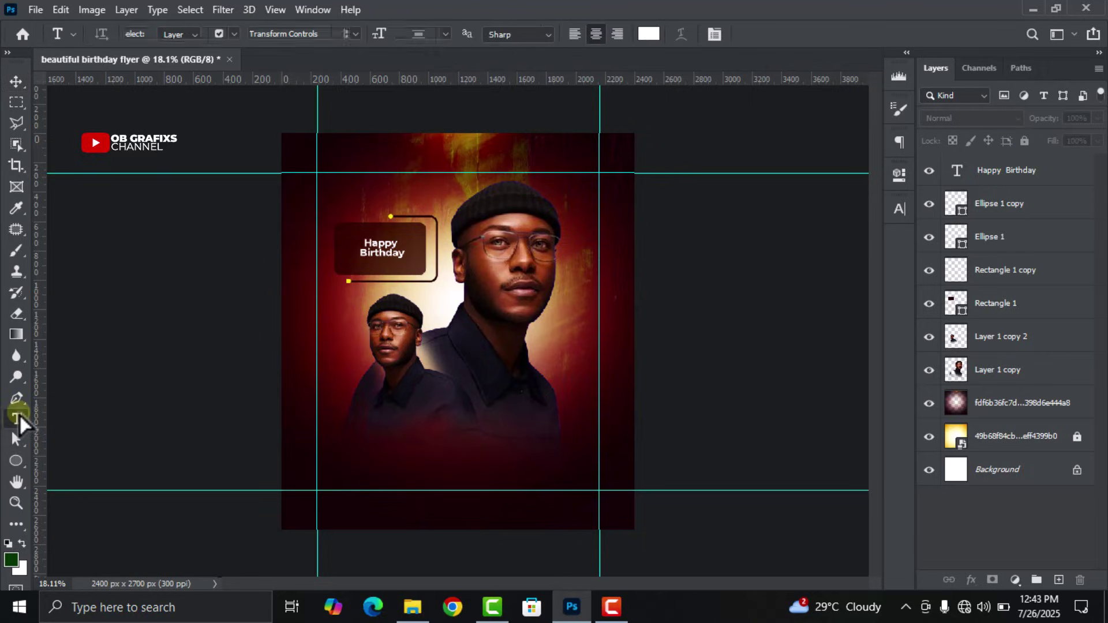
{"action": "left_click", "coordinate": [355, 429]}
{"action": "type", "text": "Cypher"}
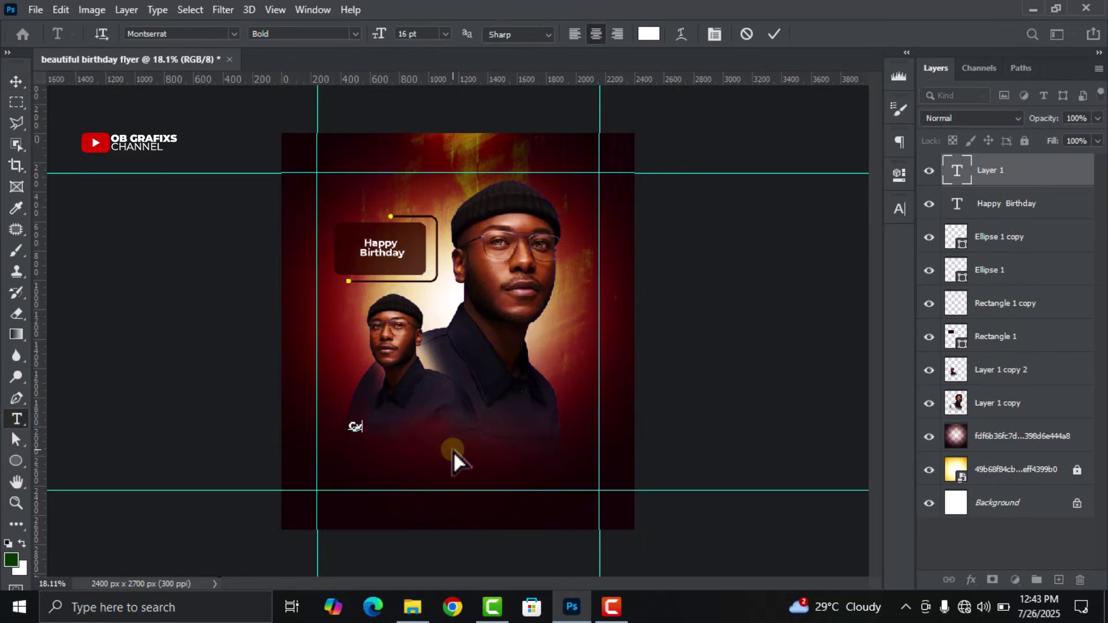
{"action": "left_click", "coordinate": [774, 33]}
{"action": "key", "text": "ctrl+t"}
{"action": "left_click_drag", "start_coordinate": [391, 413], "coordinate": [461, 454]}
{"action": "left_click", "coordinate": [803, 34]}
Step: Change the Cypher text's font to Autography
{"action": "double_click", "coordinate": [957, 170]}
{"action": "left_click", "coordinate": [899, 209]}
{"action": "left_click", "coordinate": [791, 243]}
{"action": "left_click", "coordinate": [816, 311]}
{"action": "key", "text": "ctrl+Return"}
{"action": "key", "text": "v"}
Step: Copy Happy Birthday lower and retype it as Blessing, Money, Grace on three lines
{"action": "left_click", "coordinate": [387, 266]}
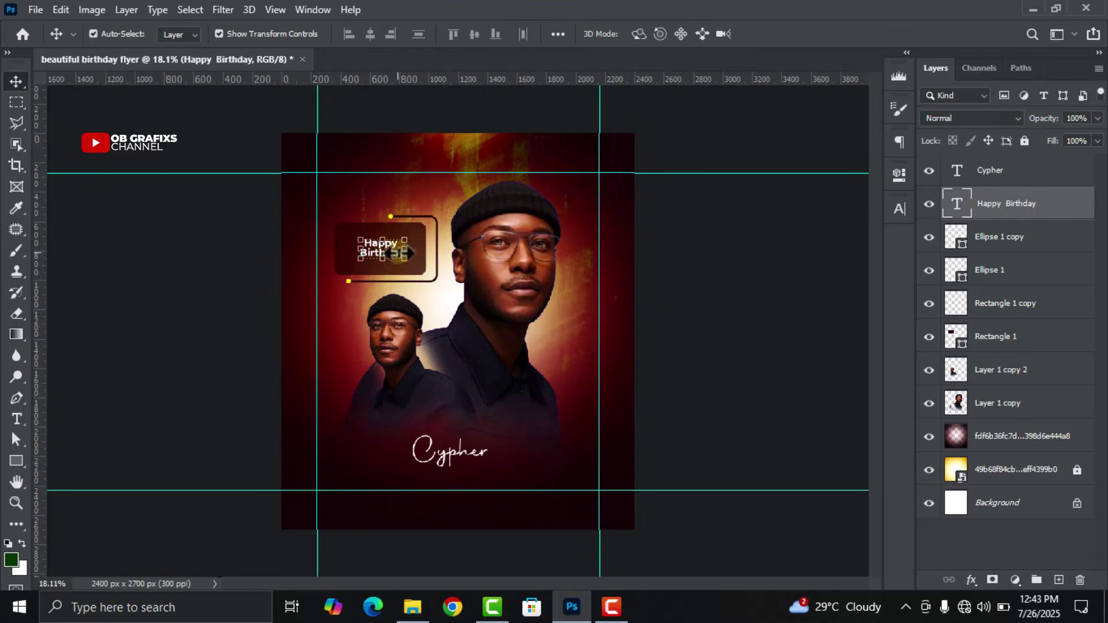
{"action": "scroll", "coordinate": [393, 253], "scroll_direction": "up", "scroll_amount": 1}
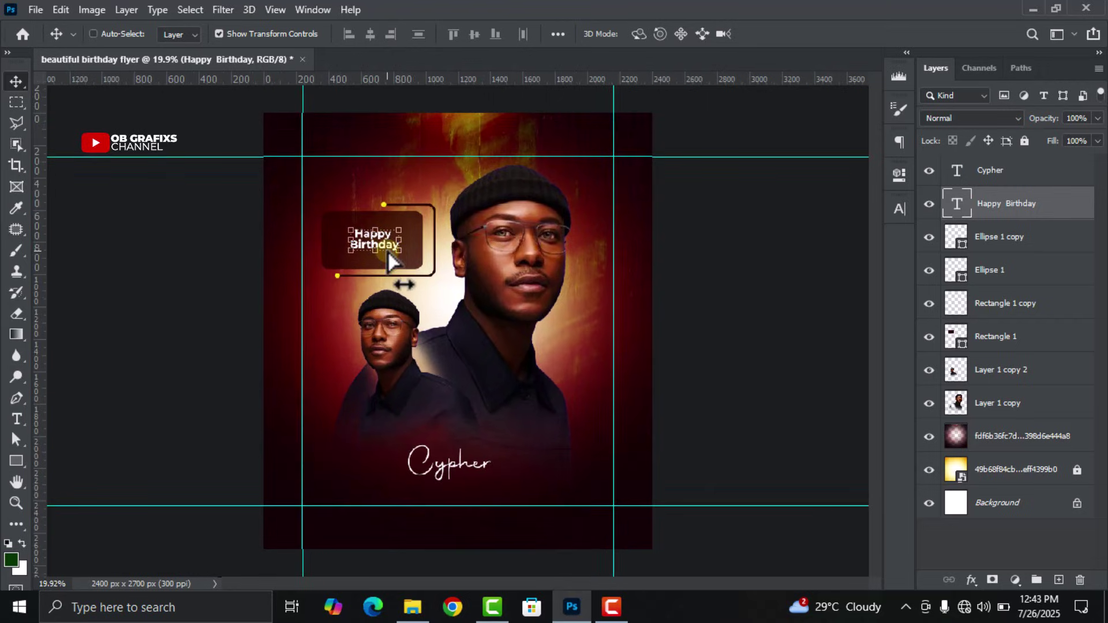
{"action": "left_click_drag", "start_coordinate": [388, 248], "coordinate": [365, 425]}
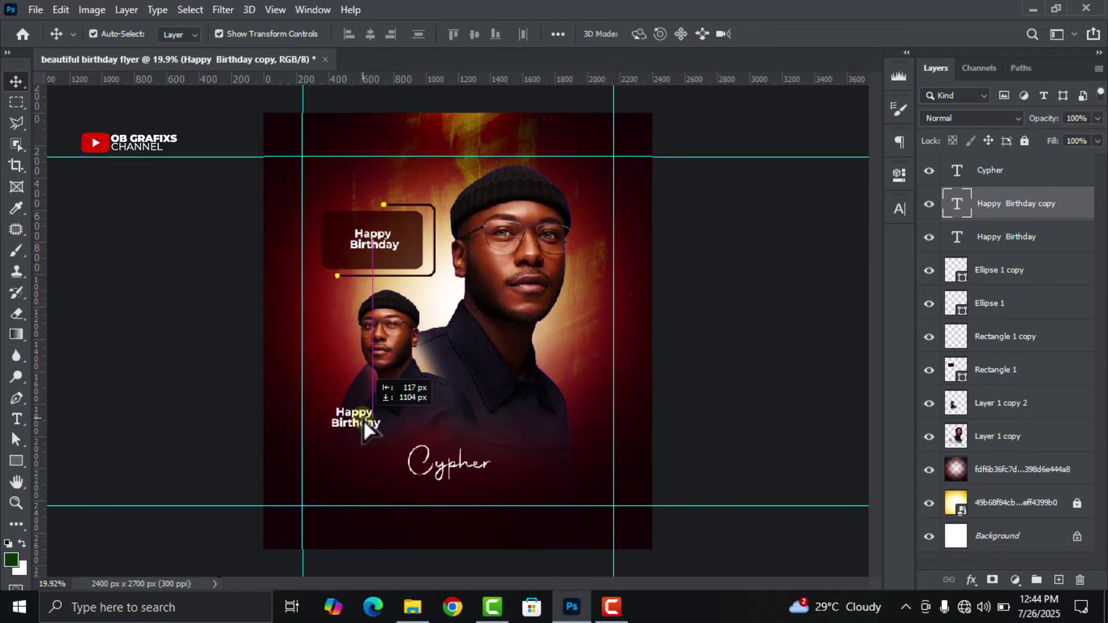
{"action": "double_click", "coordinate": [957, 204]}
{"action": "type", "text": "Blessing"}
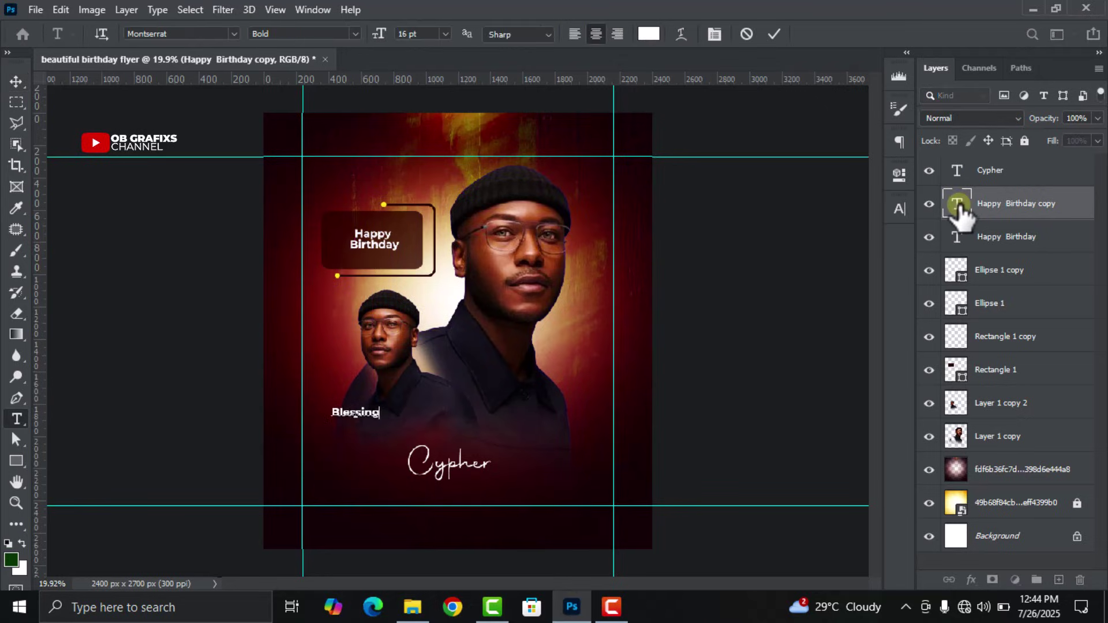
{"action": "key", "text": "Return"}
{"action": "type", "text": "Money"}
{"action": "key", "text": "Return"}
{"action": "type", "text": "Grace"}
Step: Shrink the names text slightly and duplicate Happy Birthday to the right of the large portrait
{"action": "left_click", "coordinate": [774, 33]}
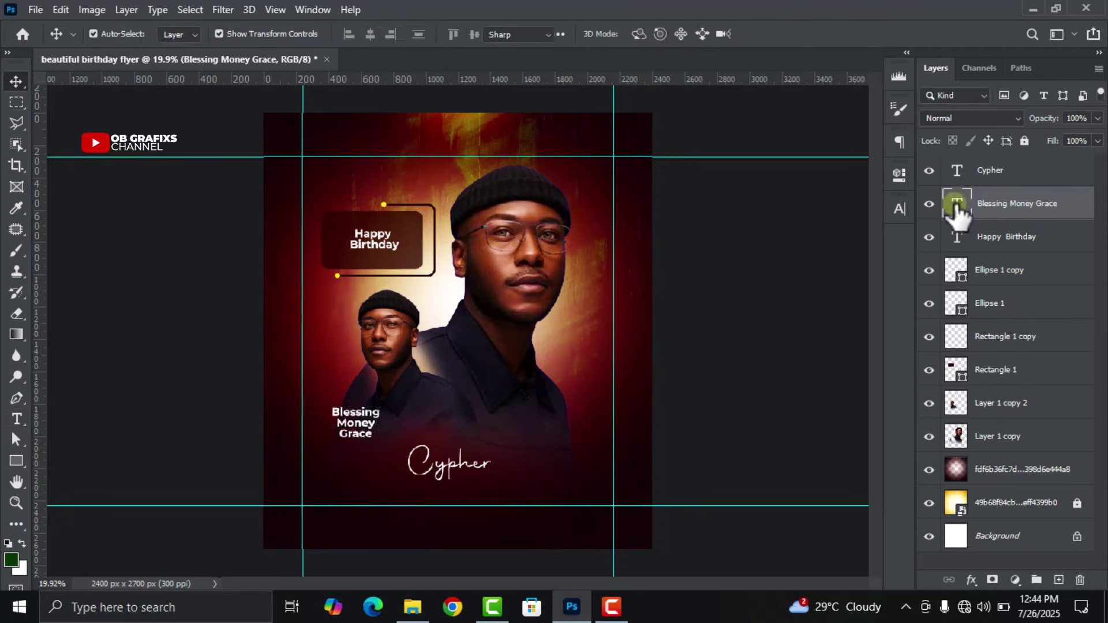
{"action": "mouse_move", "coordinate": [381, 406]}
{"action": "left_mouse_down"}
{"action": "mouse_move", "coordinate": [361, 411]}
{"action": "mouse_move", "coordinate": [374, 406]}
{"action": "left_mouse_up"}
{"action": "key", "text": "Return"}
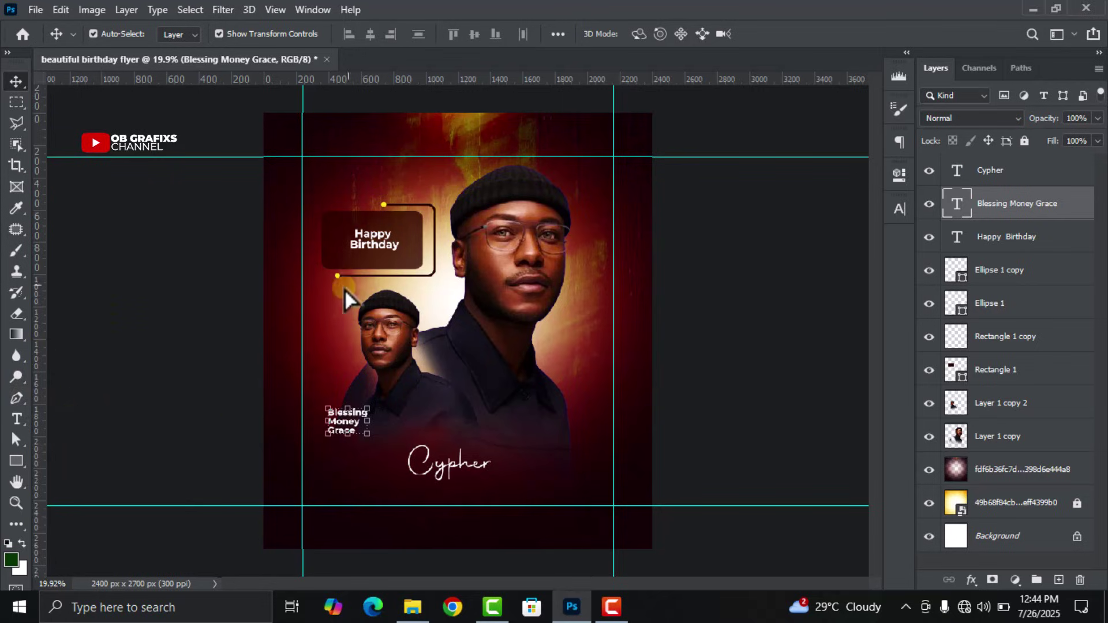
{"action": "left_click", "coordinate": [376, 240]}
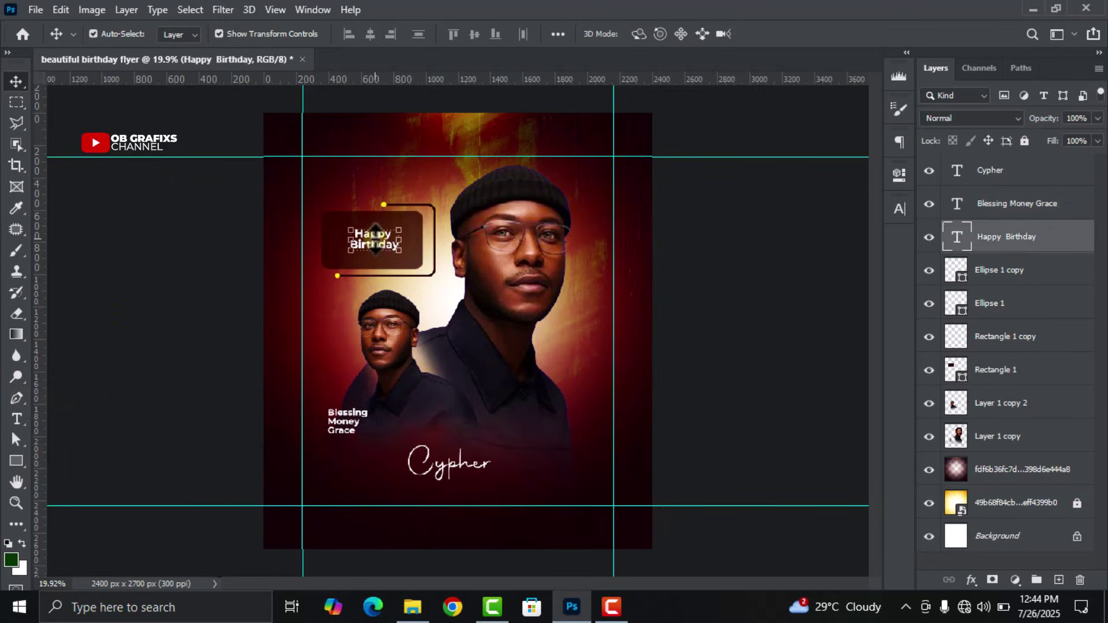
{"action": "left_click_drag", "start_coordinate": [376, 240], "coordinate": [591, 355]}
Step: Retype the copy as the date 16 08 and enlarge it
{"action": "double_click", "coordinate": [958, 237]}
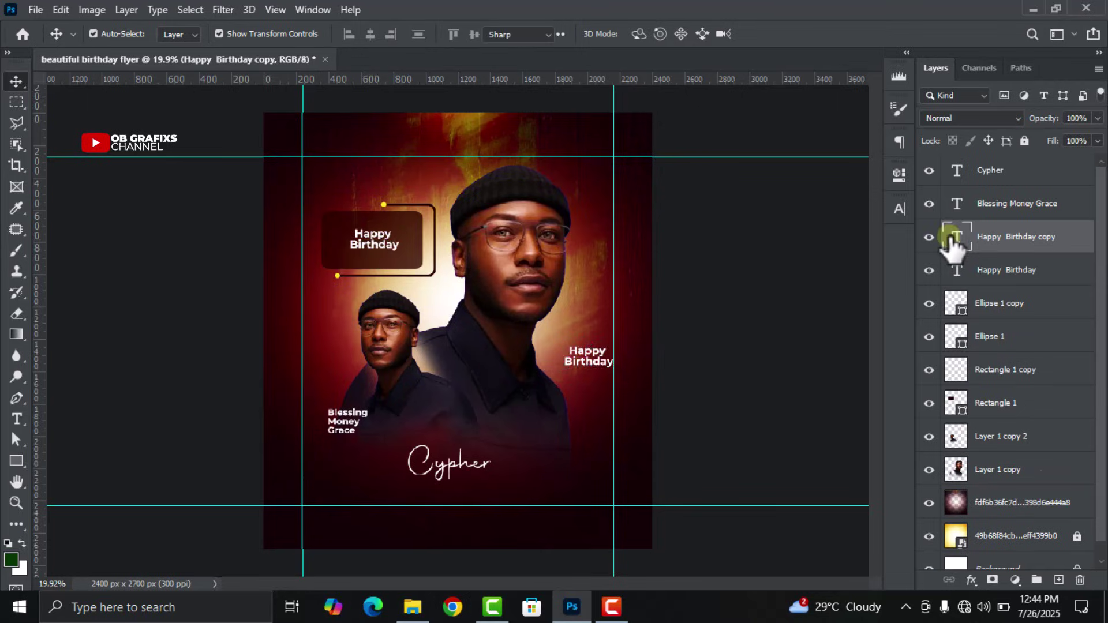
{"action": "type", "text": "16"}
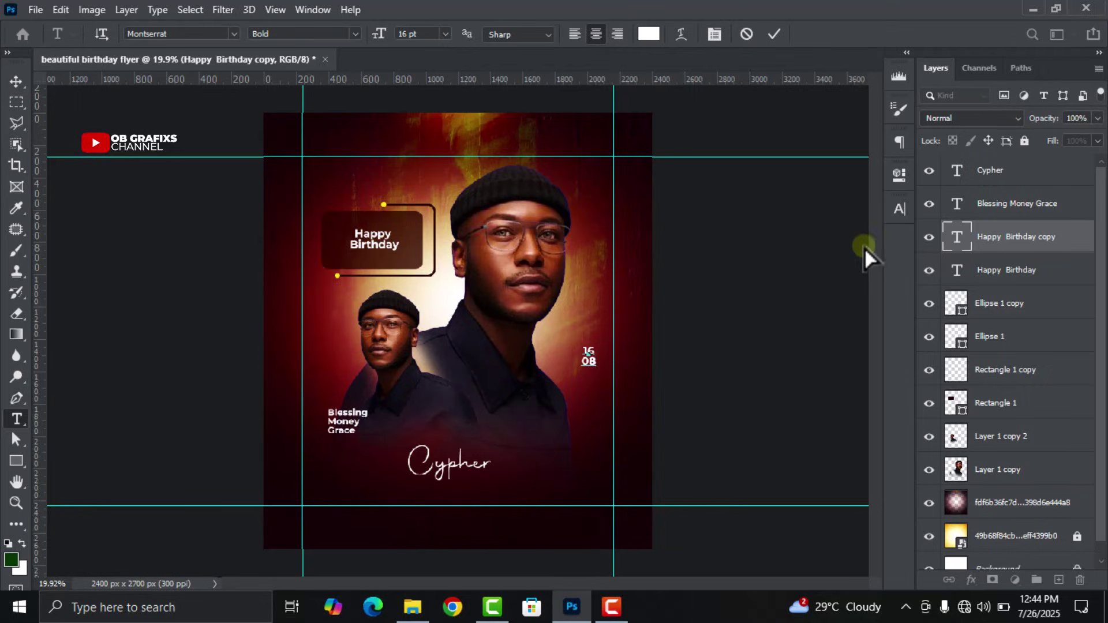
{"action": "left_click", "coordinate": [16, 81]}
{"action": "key", "text": "ctrl+t"}
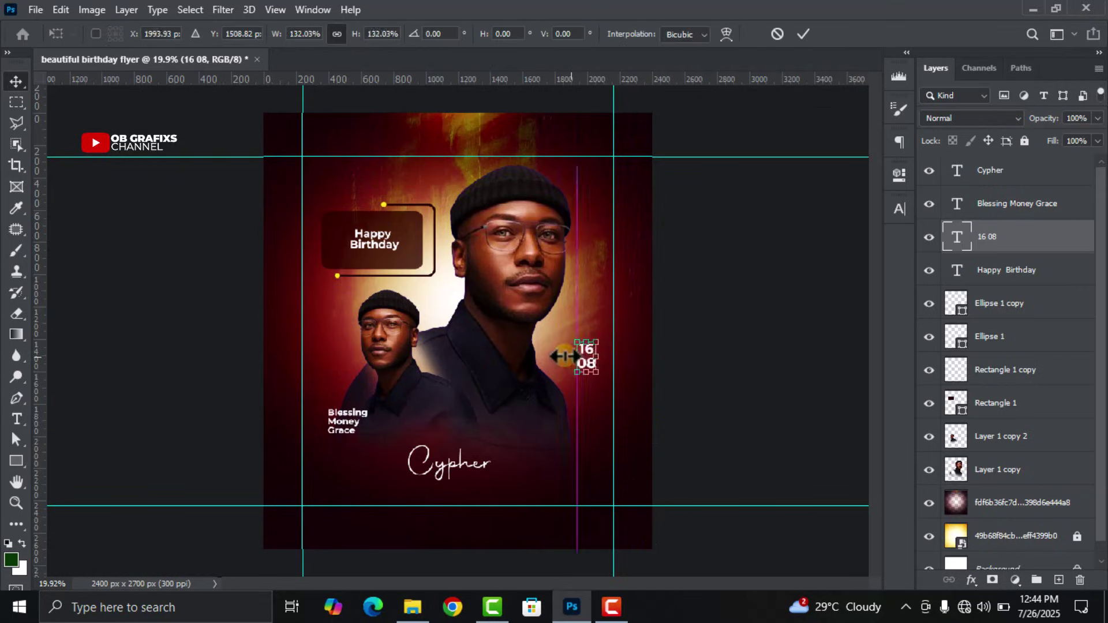
{"action": "left_click_drag", "start_coordinate": [580, 357], "coordinate": [563, 357]}
{"action": "left_click", "coordinate": [804, 35]}
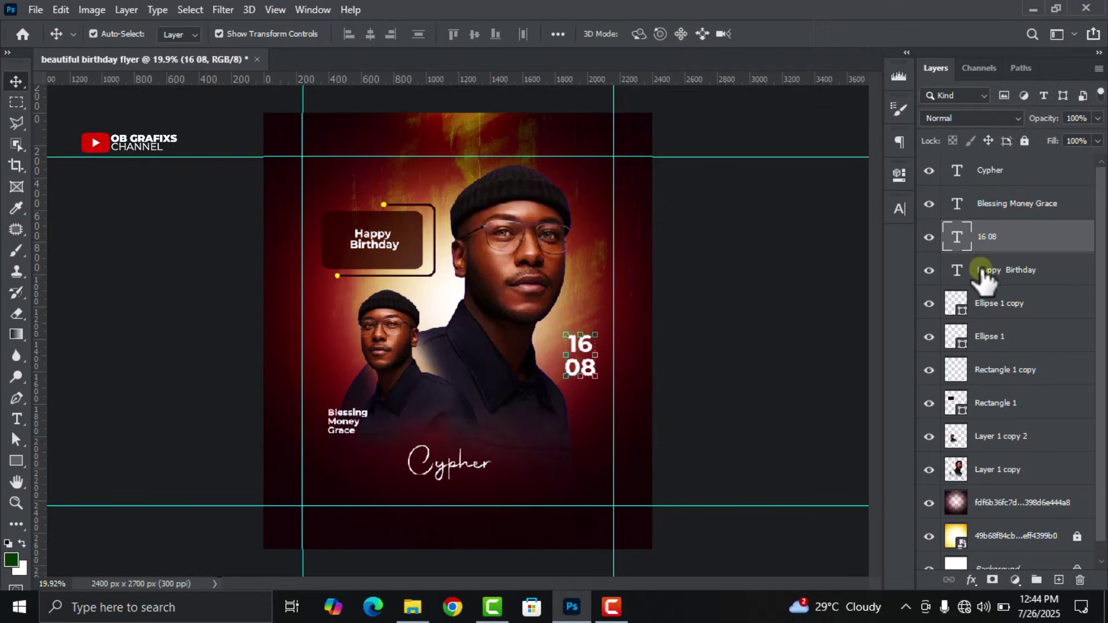
Step: Set the date's font to Stretch Pro with 31 pt line spacing
{"action": "double_click", "coordinate": [957, 238]}
{"action": "left_click", "coordinate": [899, 205]}
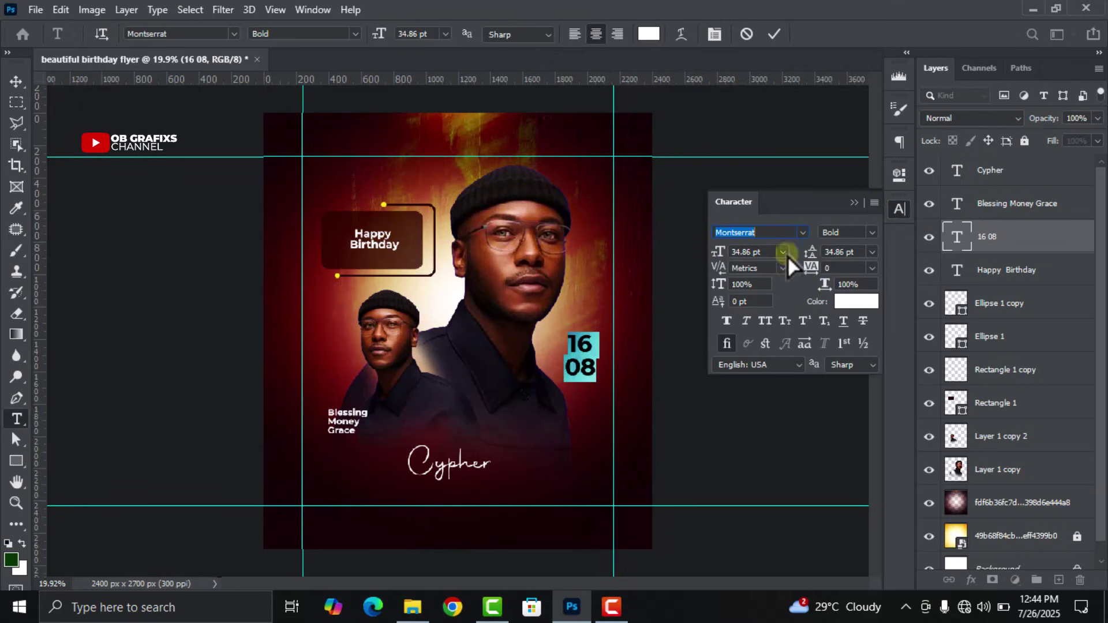
{"action": "left_click", "coordinate": [802, 233]}
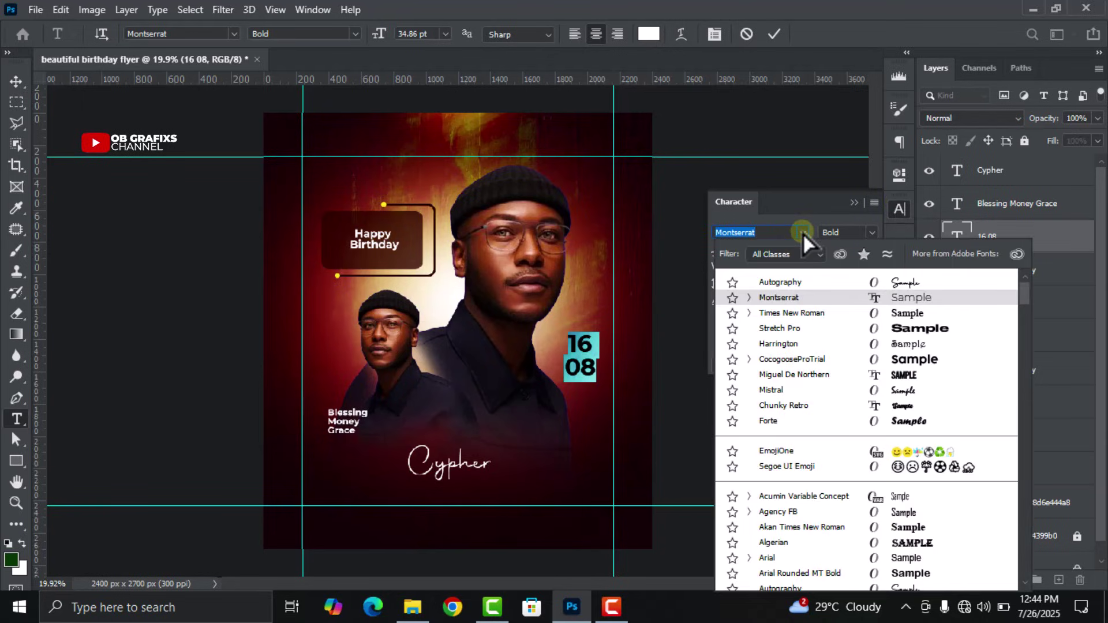
{"action": "left_click", "coordinate": [904, 330]}
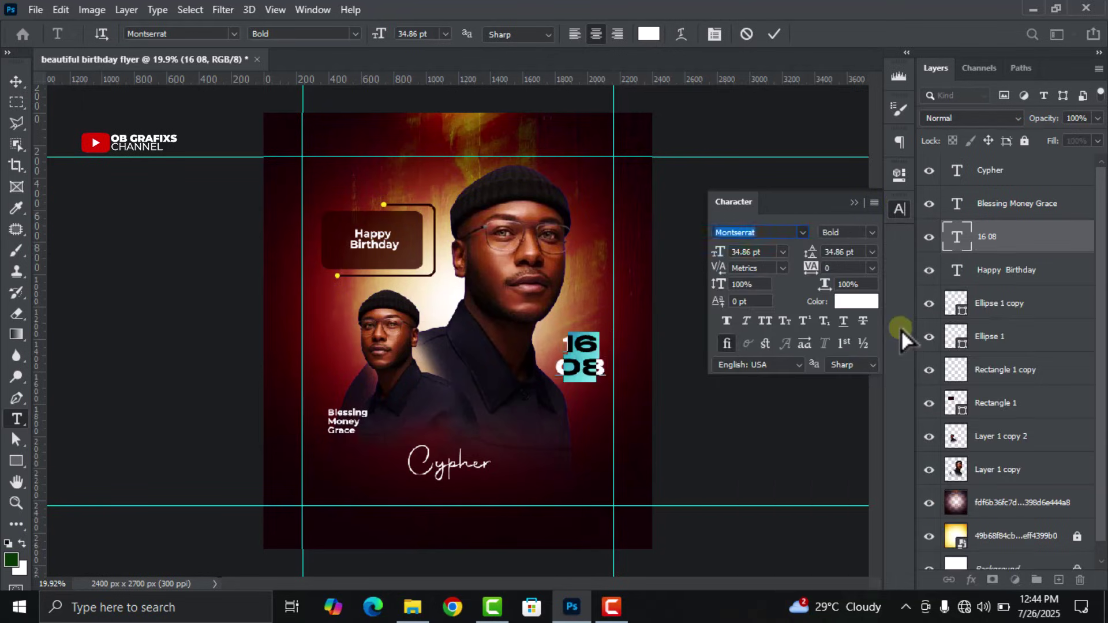
{"action": "left_click", "coordinate": [857, 252]}
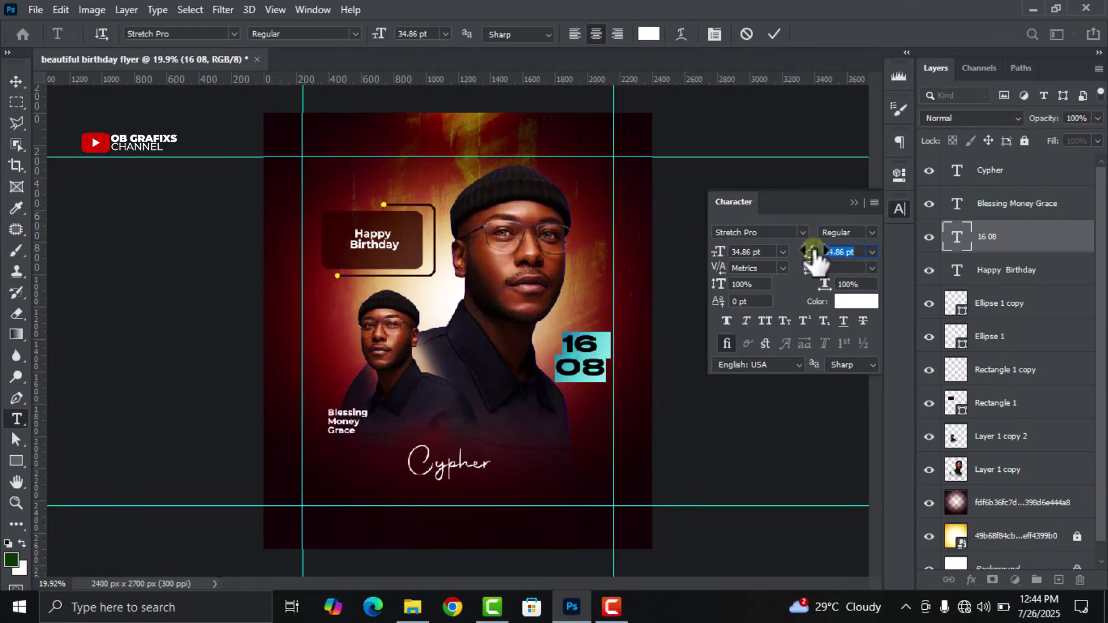
{"action": "type", "text": "31"}
{"action": "key", "text": "Return"}
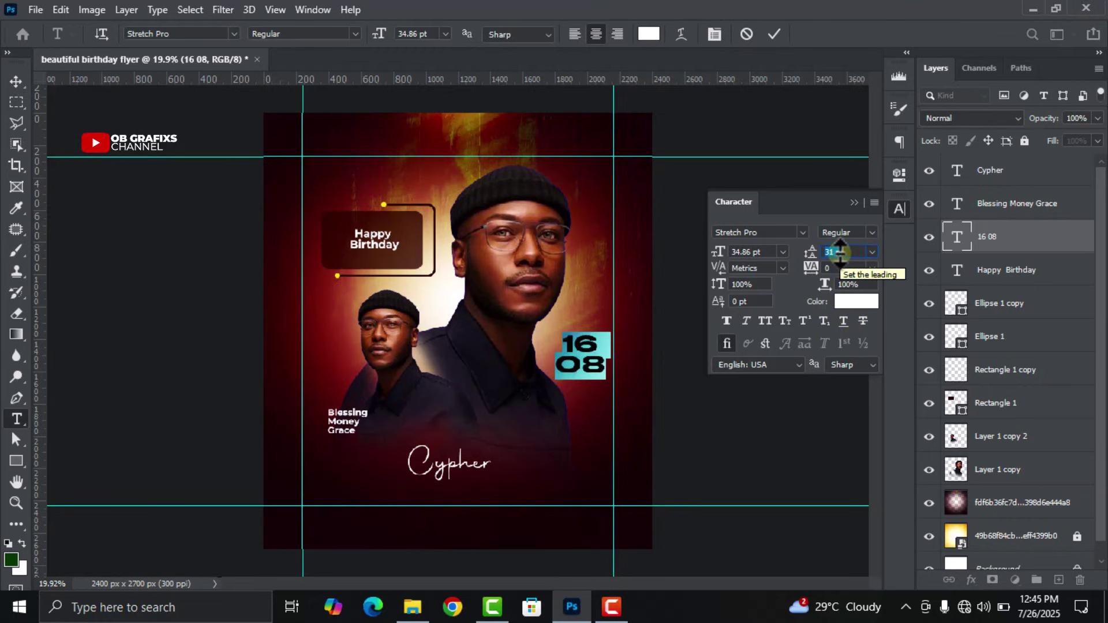
Step: Colour the date a dark #19161c sampled from the portrait's jacket
{"action": "left_click", "coordinate": [842, 298]}
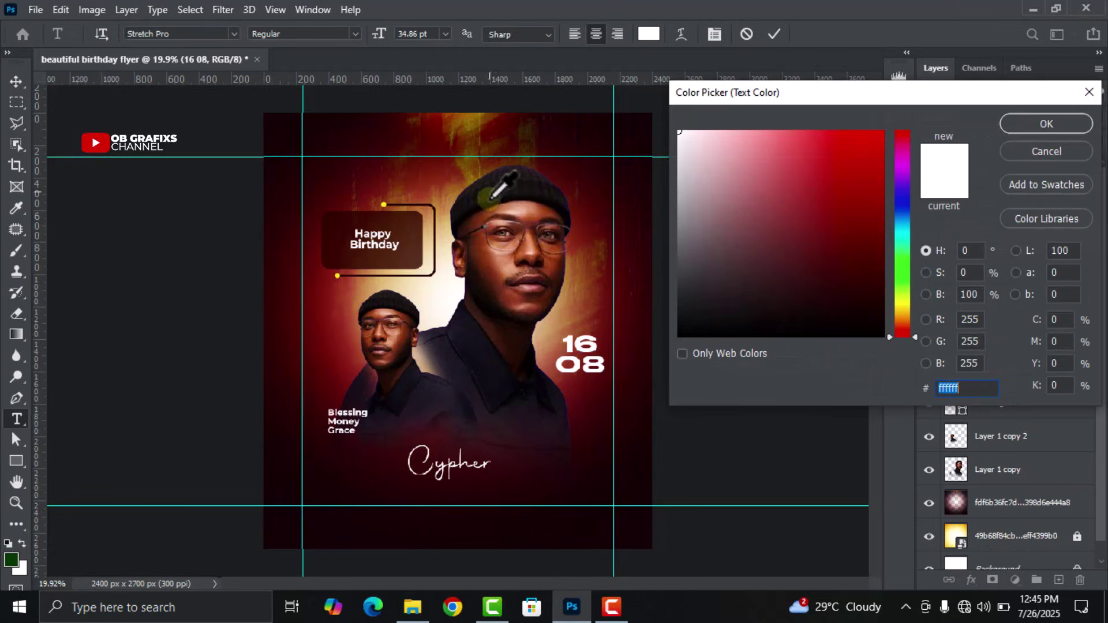
{"action": "left_click", "coordinate": [510, 177]}
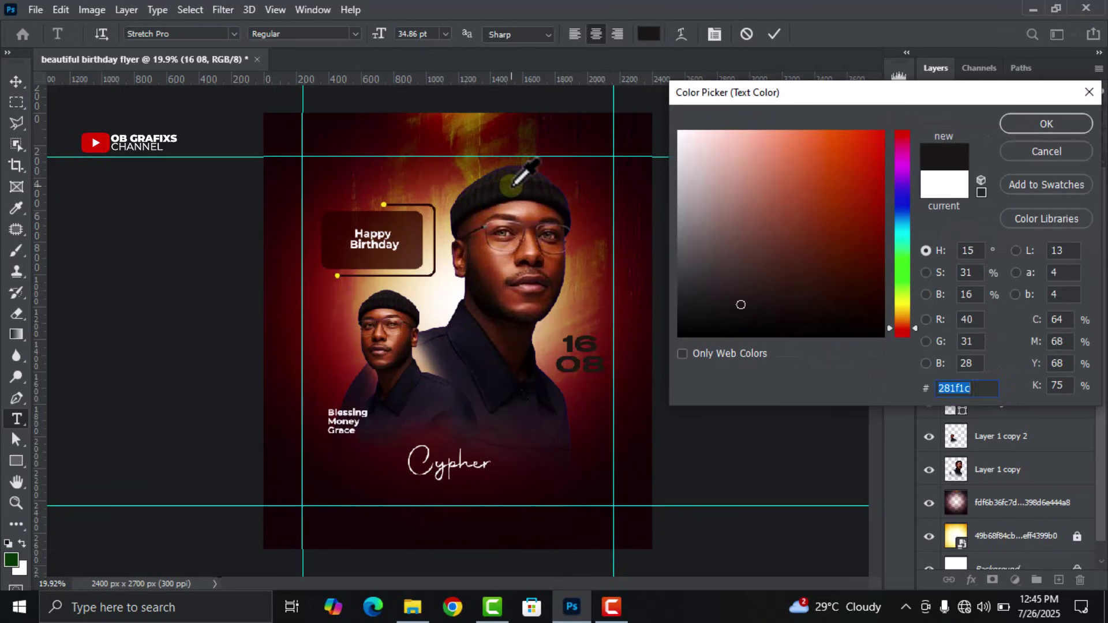
{"action": "left_click", "coordinate": [513, 179]}
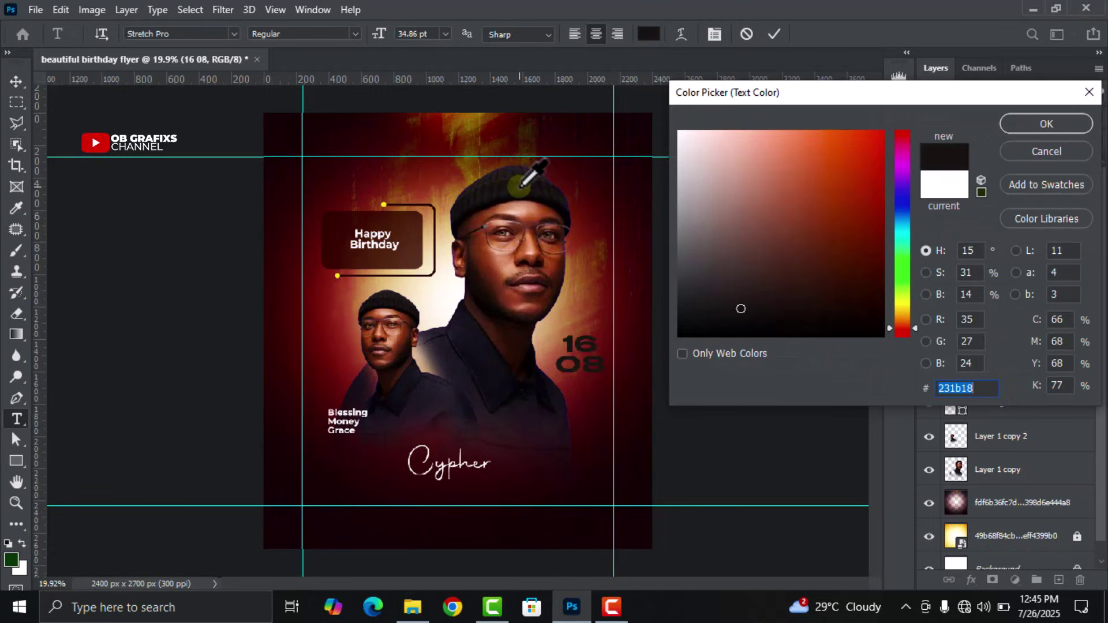
{"action": "left_click", "coordinate": [490, 350]}
{"action": "left_click", "coordinate": [490, 350]}
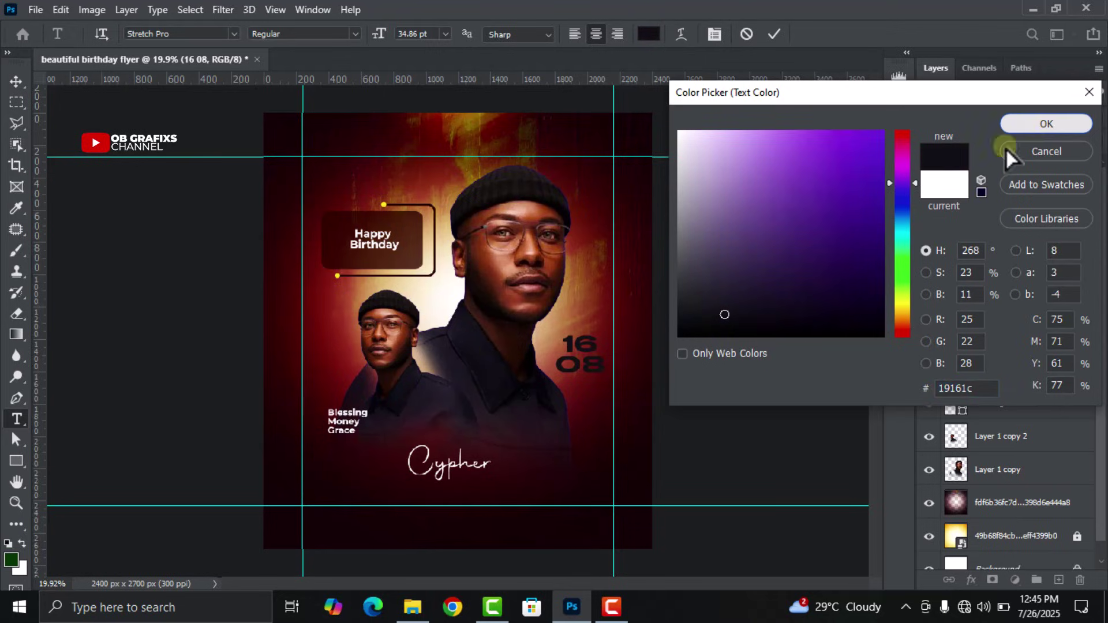
{"action": "left_click", "coordinate": [1033, 153]}
Step: Commit the date and nudge it slightly up and left
{"action": "left_click", "coordinate": [772, 34]}
{"action": "key", "text": "v"}
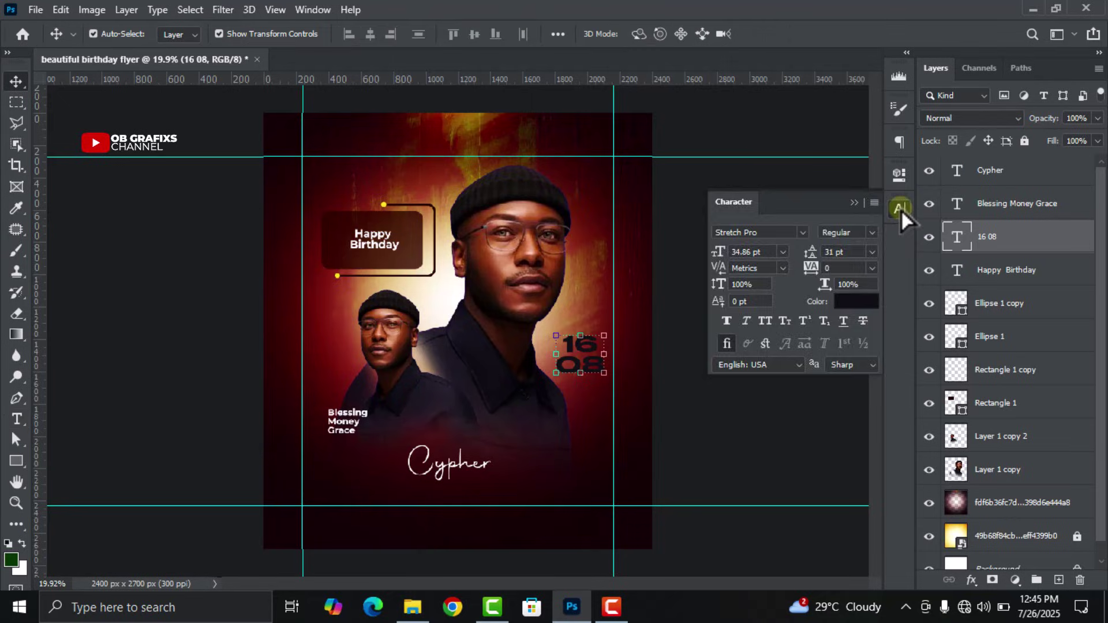
{"action": "left_click", "coordinate": [900, 209]}
{"action": "left_click_drag", "start_coordinate": [595, 363], "coordinate": [590, 356]}
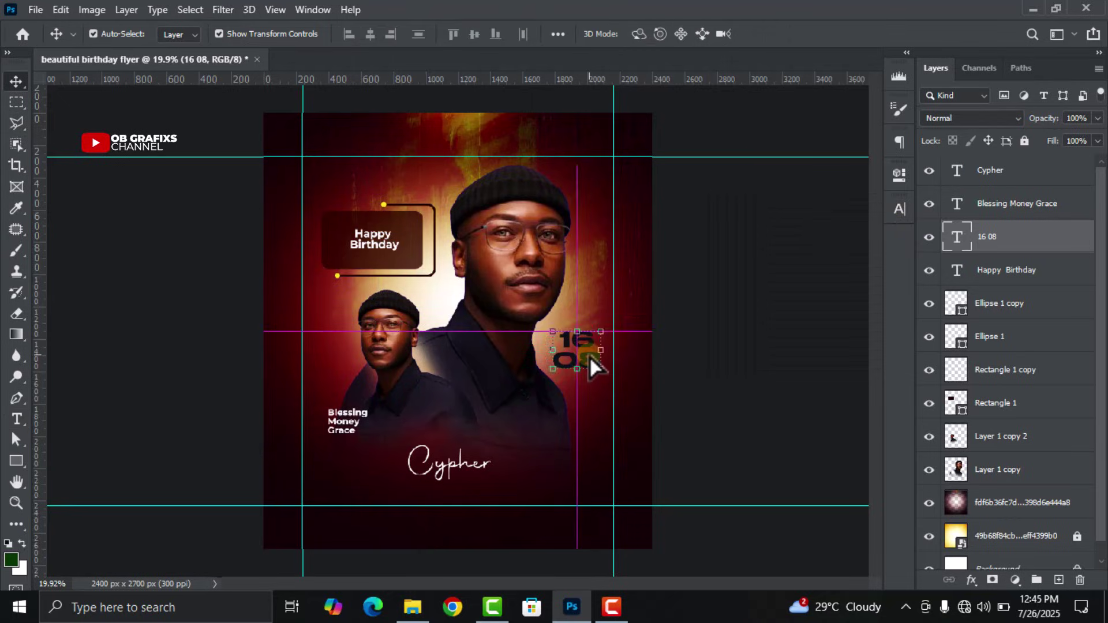
Step: Tighten the date to -20 tracking and 29 pt leading
{"action": "double_click", "coordinate": [957, 238]}
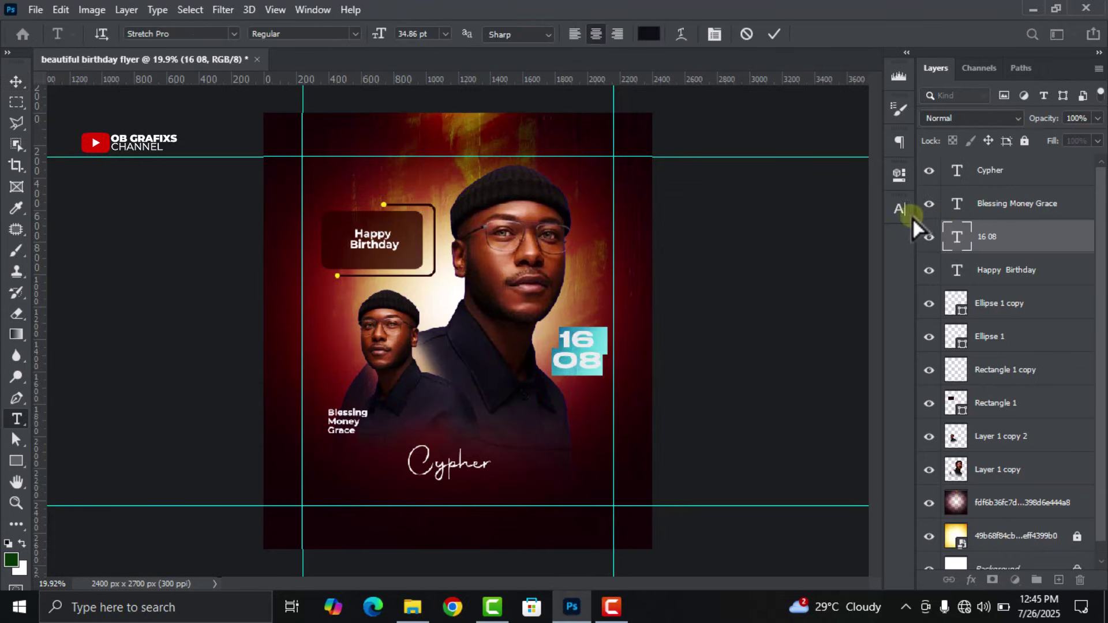
{"action": "left_click", "coordinate": [909, 216]}
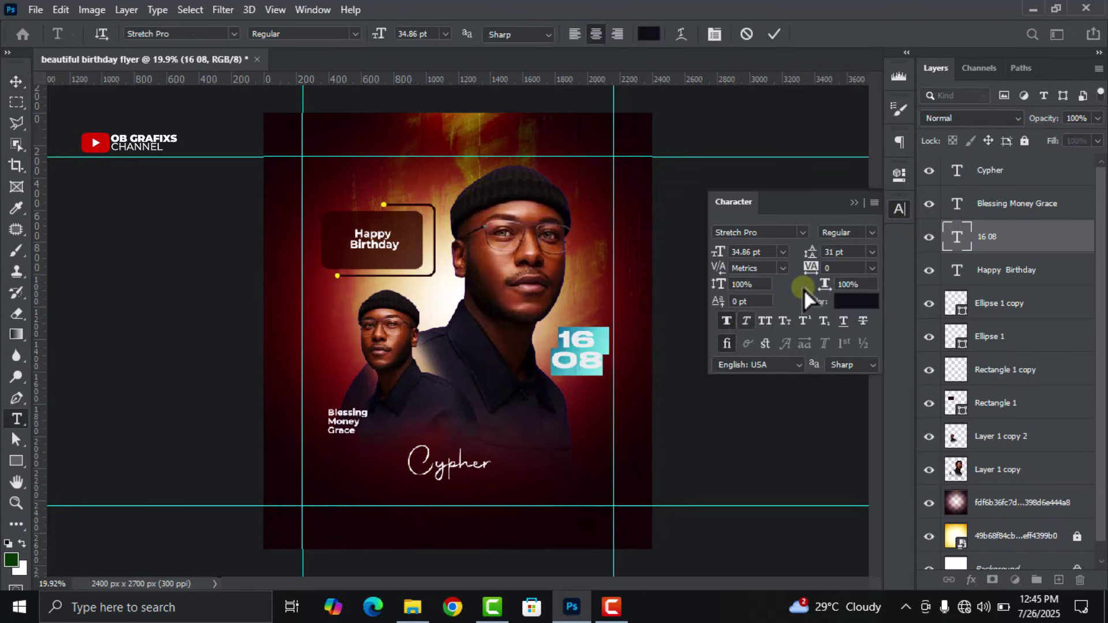
{"action": "left_click", "coordinate": [833, 267]}
{"action": "left_click", "coordinate": [835, 252]}
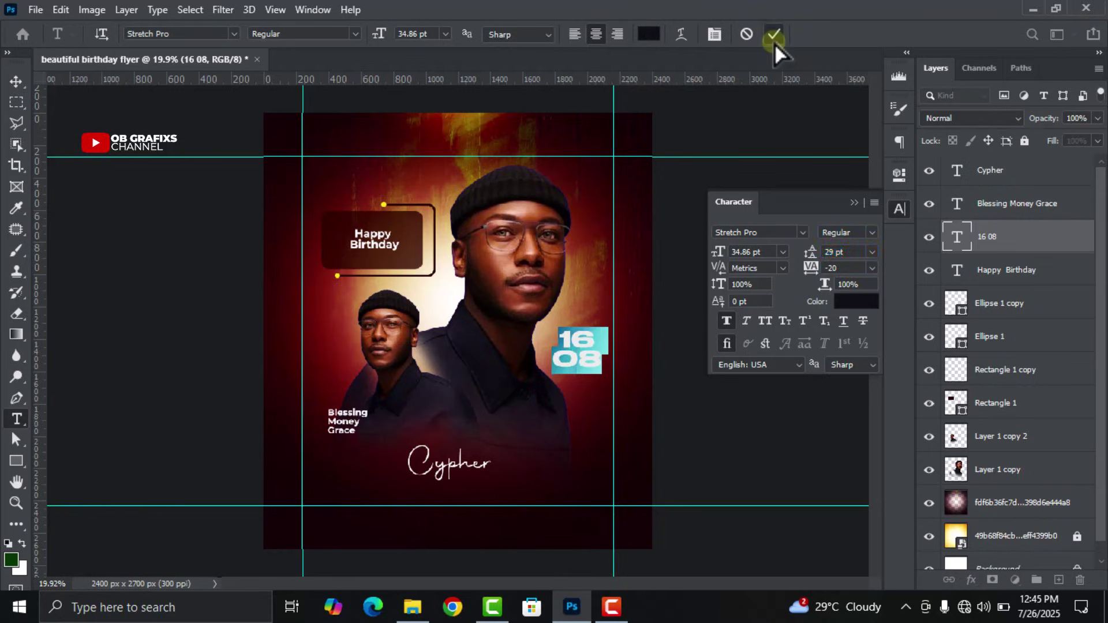
{"action": "left_click", "coordinate": [774, 41]}
Step: Move the date closer to the large portrait and deselect it
{"action": "key", "text": "v"}
{"action": "left_click", "coordinate": [900, 209]}
{"action": "left_click_drag", "start_coordinate": [588, 360], "coordinate": [577, 346]}
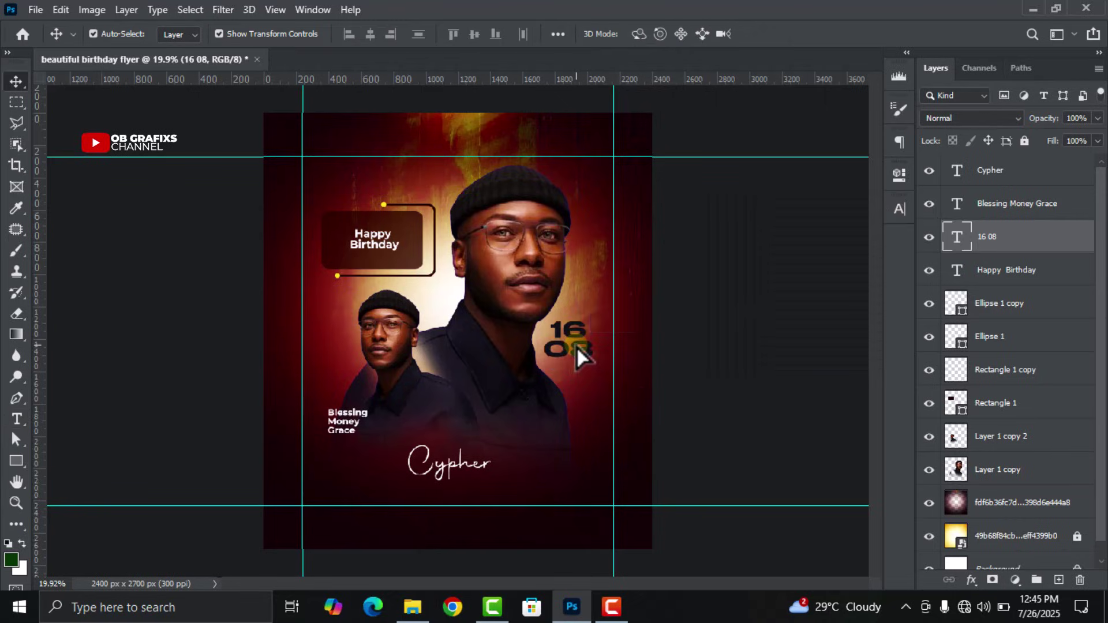
{"action": "left_click", "coordinate": [785, 386]}
{"action": "scroll", "coordinate": [736, 393], "scroll_direction": "down", "scroll_amount": 2}
{"action": "scroll", "coordinate": [515, 451], "scroll_direction": "up", "scroll_amount": 2}
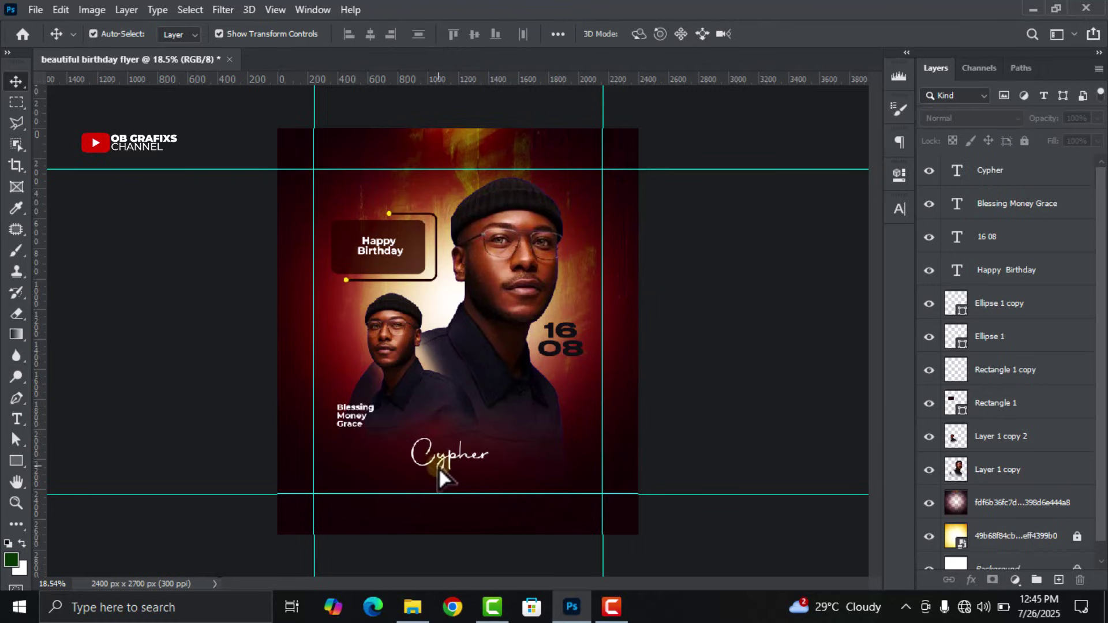
Step: Nudge Cypher slightly right and draw a thin rectangle bar beneath it
{"action": "left_click_drag", "start_coordinate": [439, 467], "coordinate": [455, 454]}
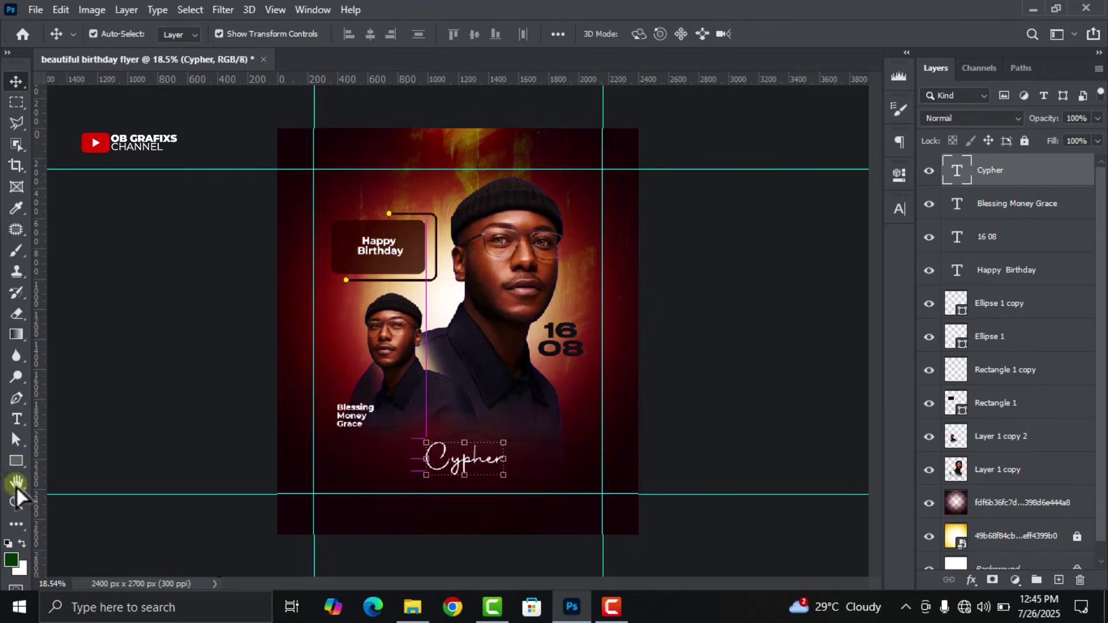
{"action": "left_click", "coordinate": [18, 461]}
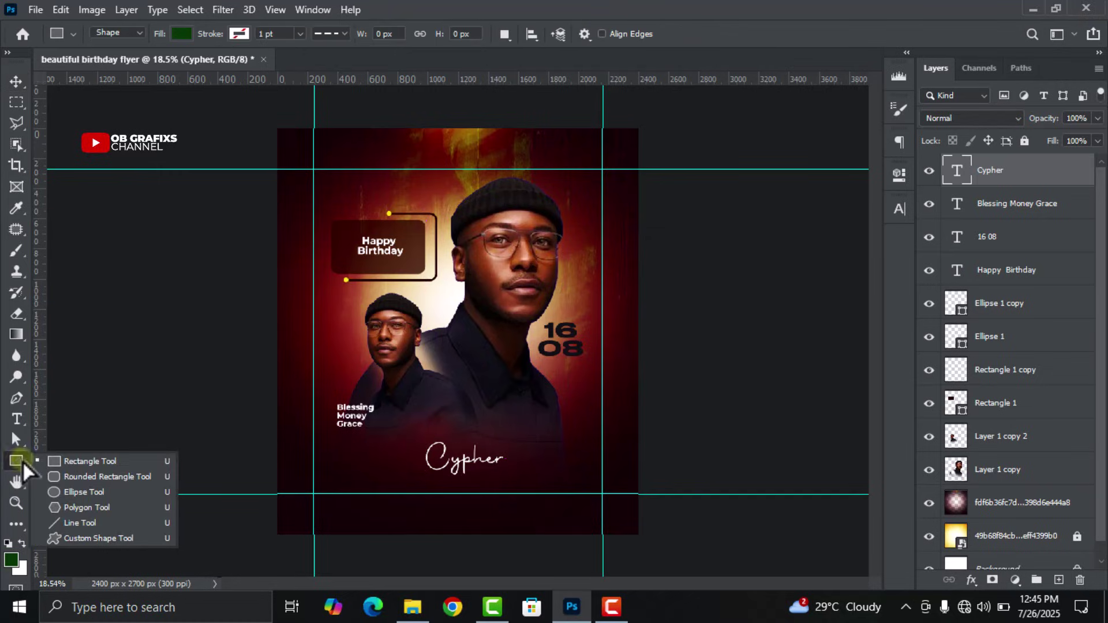
{"action": "left_click", "coordinate": [67, 462]}
{"action": "scroll", "coordinate": [453, 477], "scroll_direction": "up", "scroll_amount": 2}
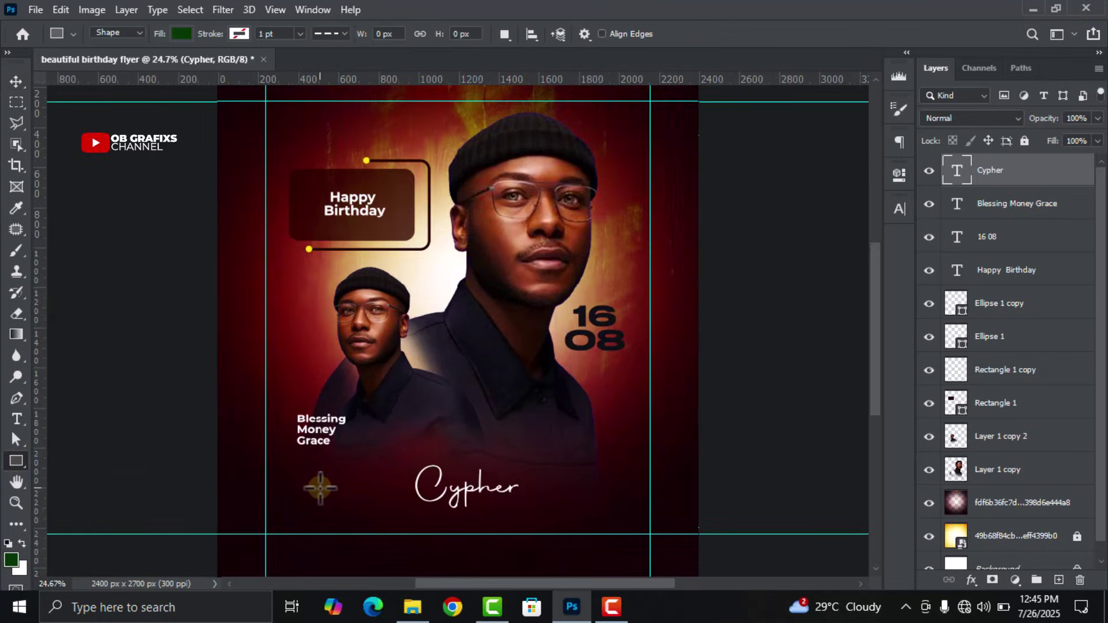
{"action": "left_click_drag", "start_coordinate": [300, 490], "coordinate": [640, 494]}
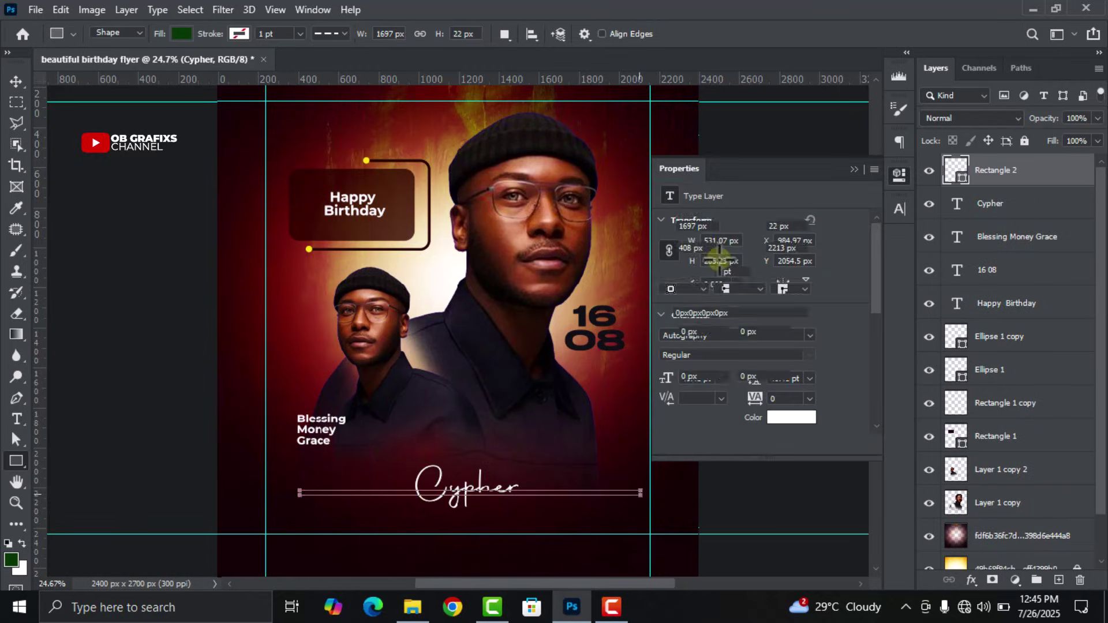
Step: Fill the bar with yellow #ffe400 and shift it slightly left under Cypher
{"action": "left_click", "coordinate": [673, 272]}
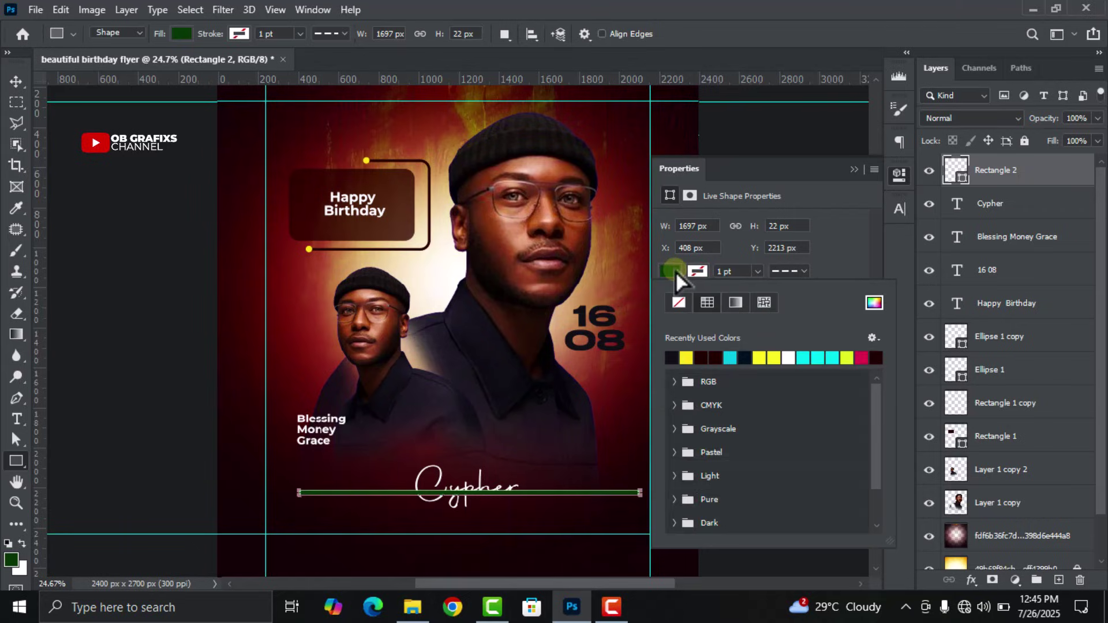
{"action": "left_click", "coordinate": [672, 358]}
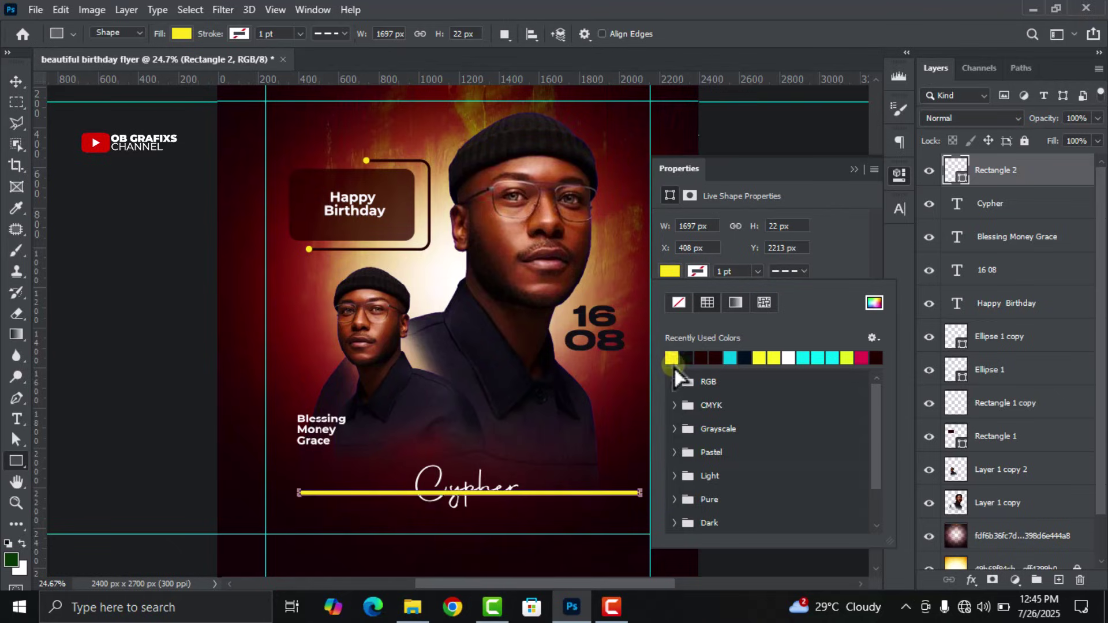
{"action": "left_click", "coordinate": [874, 304]}
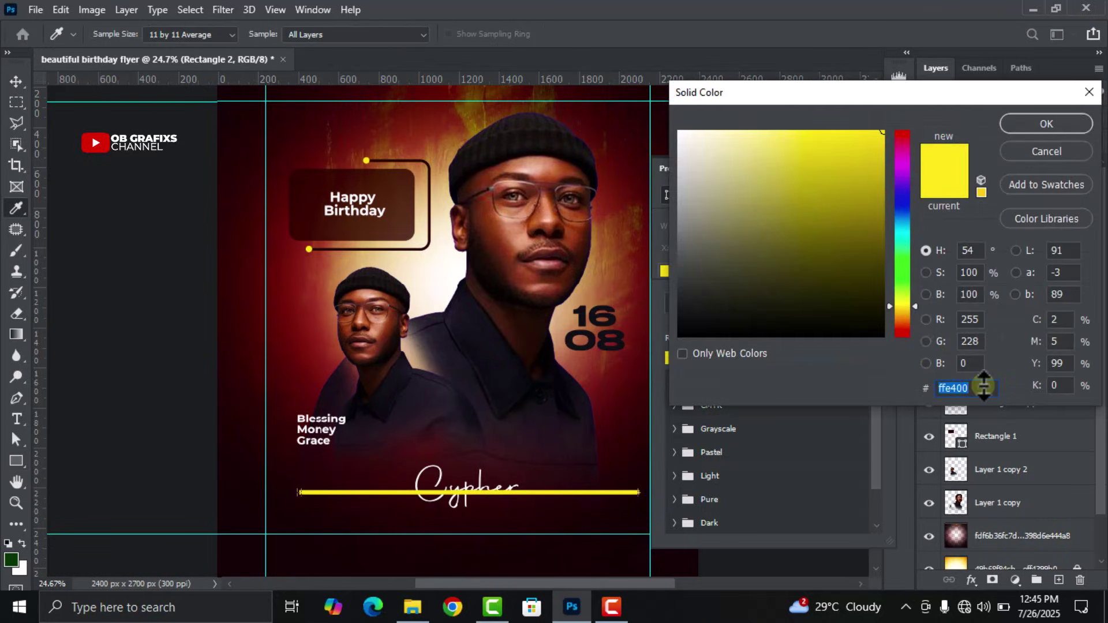
{"action": "left_click", "coordinate": [1047, 147]}
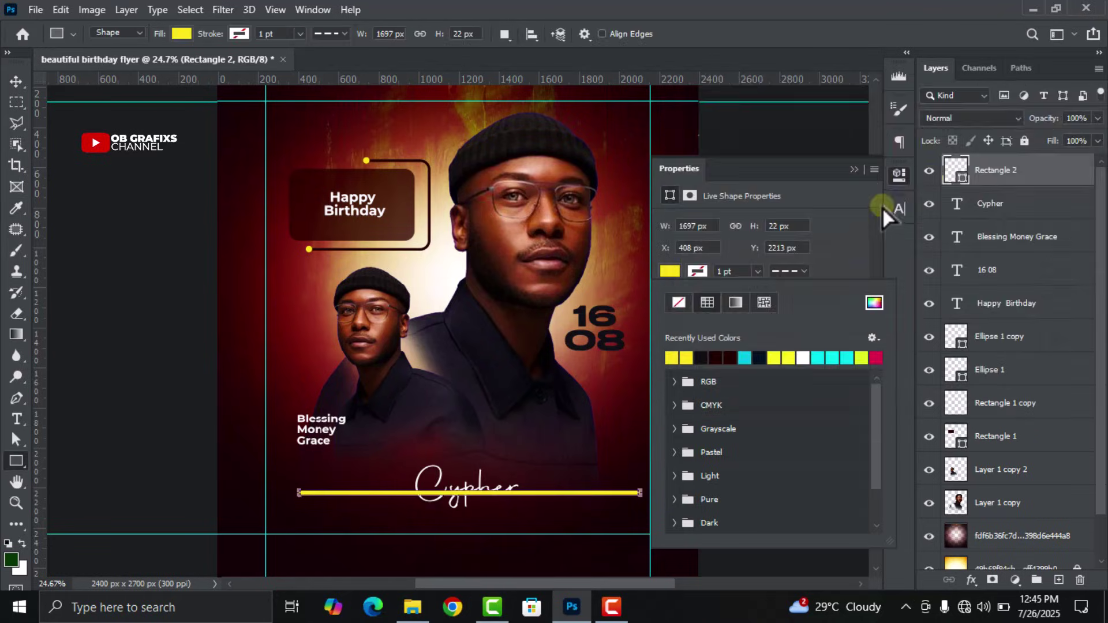
{"action": "left_click", "coordinate": [906, 173]}
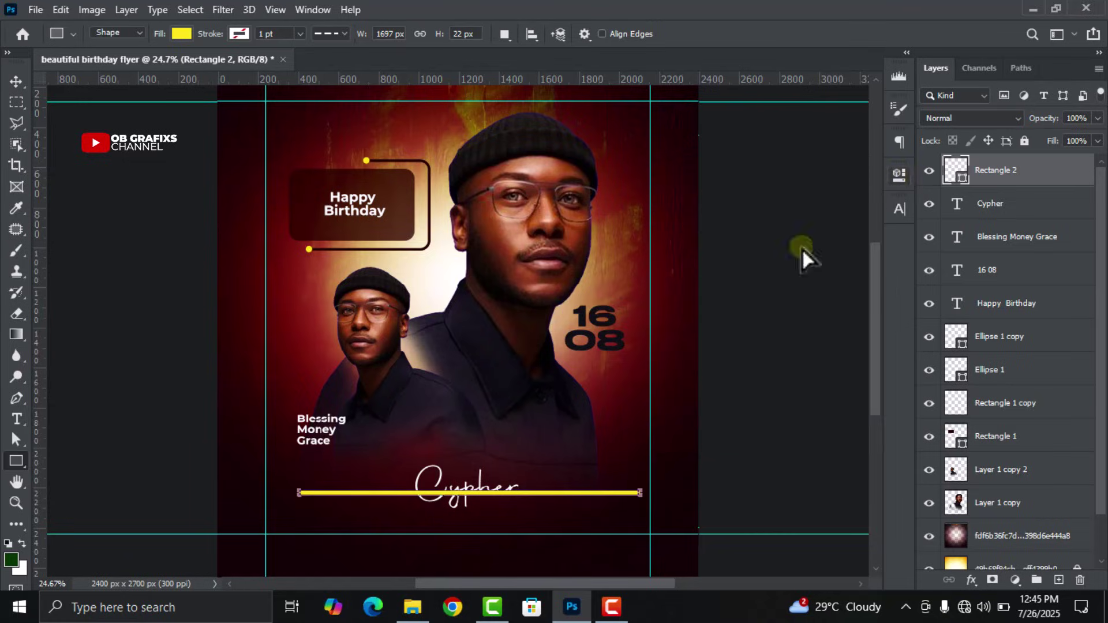
{"action": "left_click", "coordinate": [16, 81]}
{"action": "left_click_drag", "start_coordinate": [568, 495], "coordinate": [560, 494]}
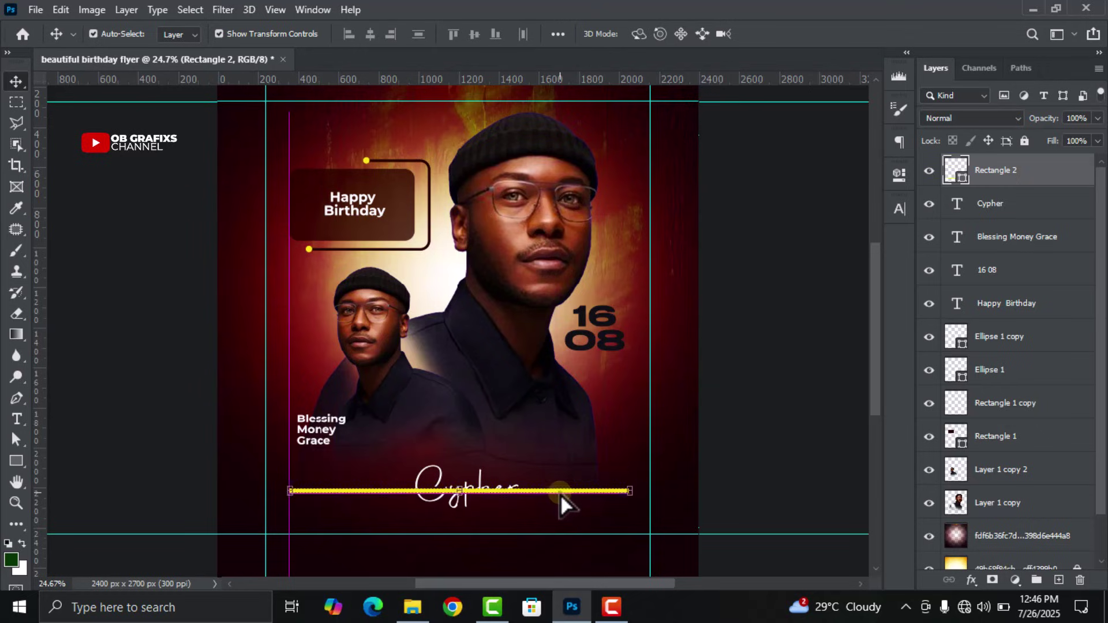
Step: Rasterize the Rectangle 2 layer and select the standard Eraser
{"action": "right_click", "coordinate": [1029, 176]}
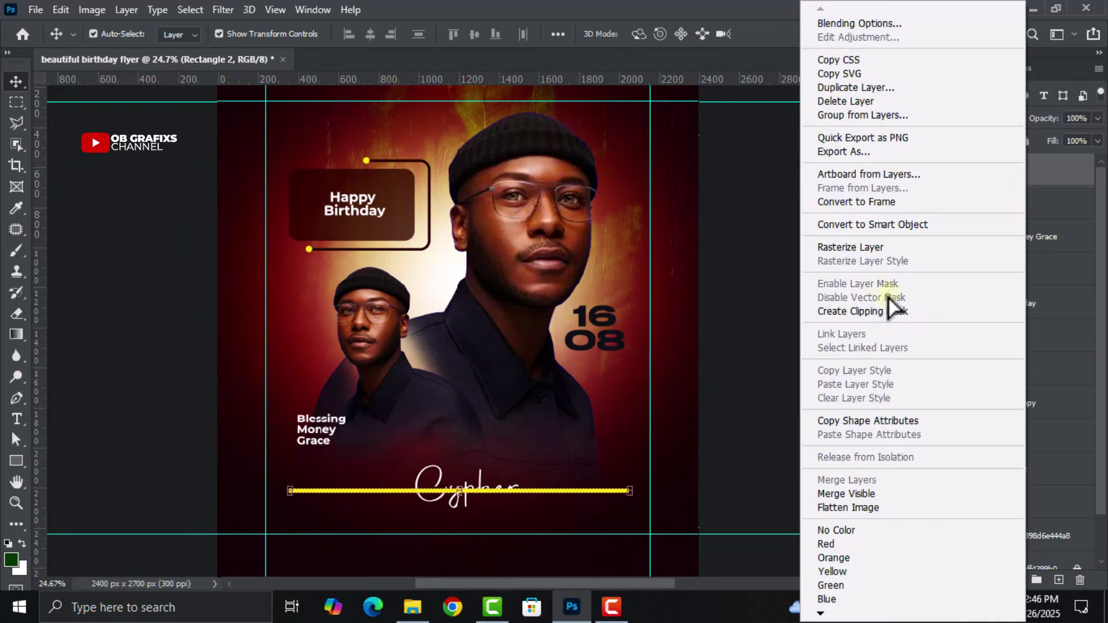
{"action": "left_click", "coordinate": [856, 253]}
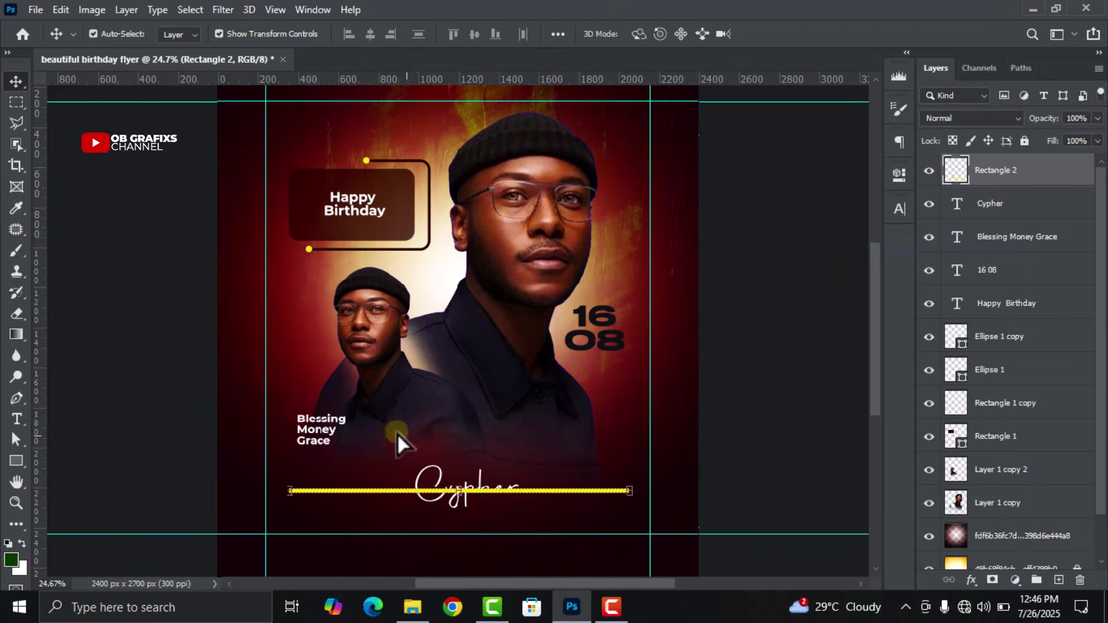
{"action": "left_click", "coordinate": [17, 314]}
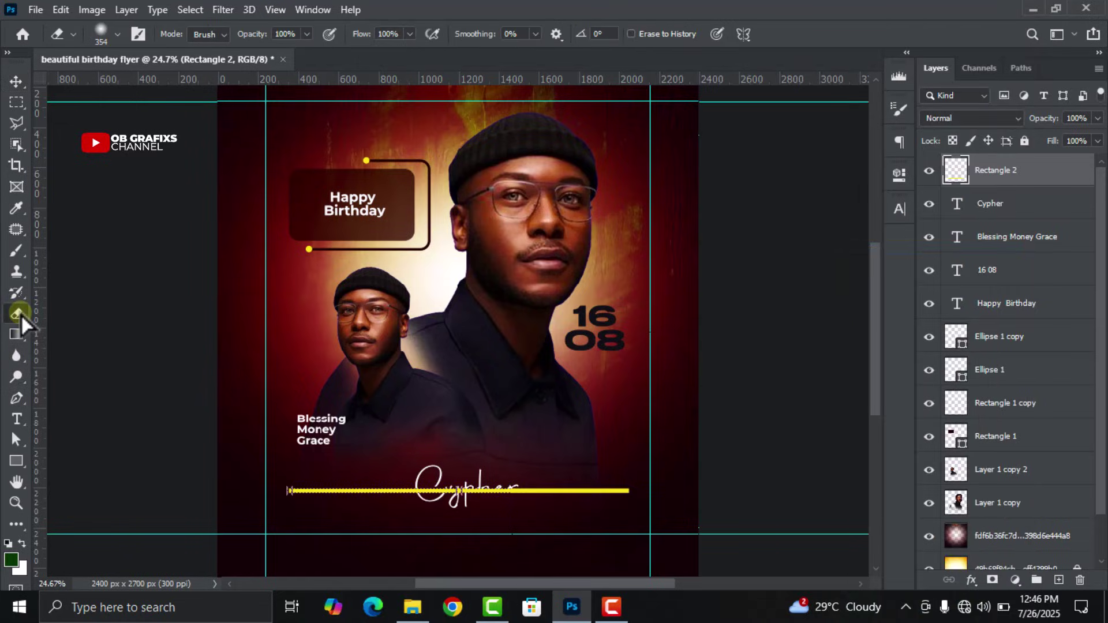
{"action": "left_click_drag", "start_coordinate": [21, 314], "coordinate": [54, 319]}
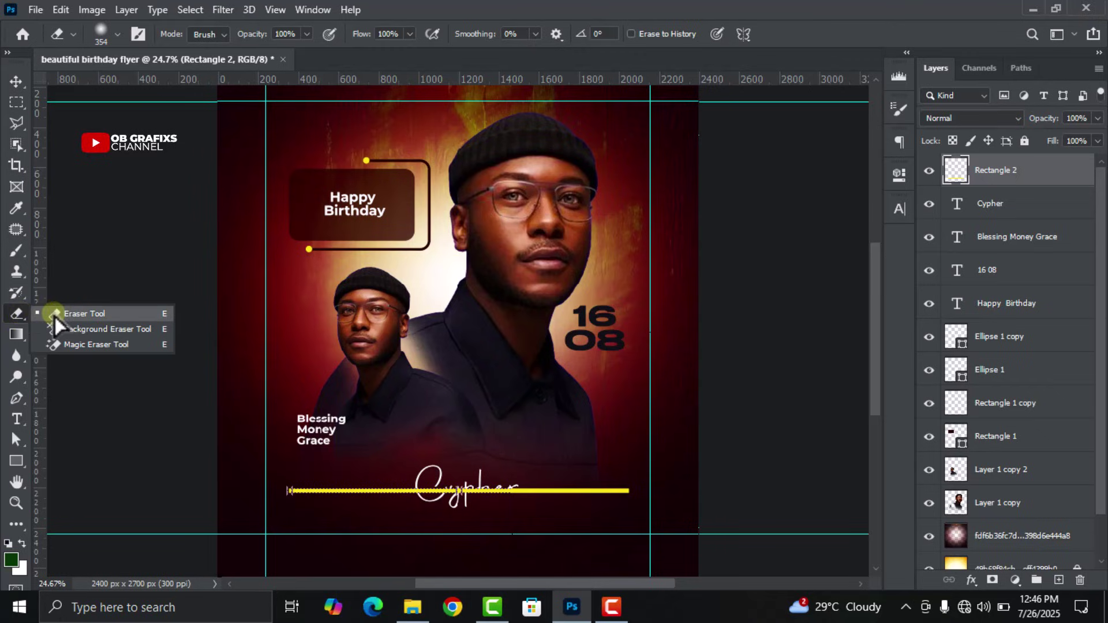
{"action": "left_click", "coordinate": [67, 316]}
Step: Use a 511 px soft round eraser to fade out the bar's middle behind Cypher
{"action": "right_click", "coordinate": [477, 397]}
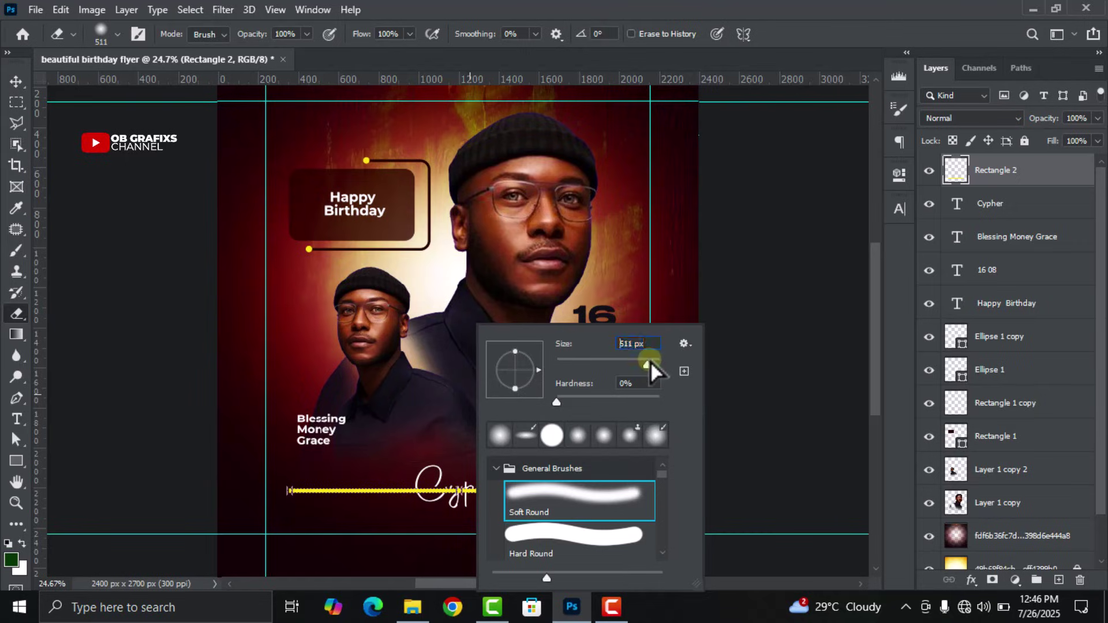
{"action": "left_click_drag", "start_coordinate": [653, 361], "coordinate": [652, 364]}
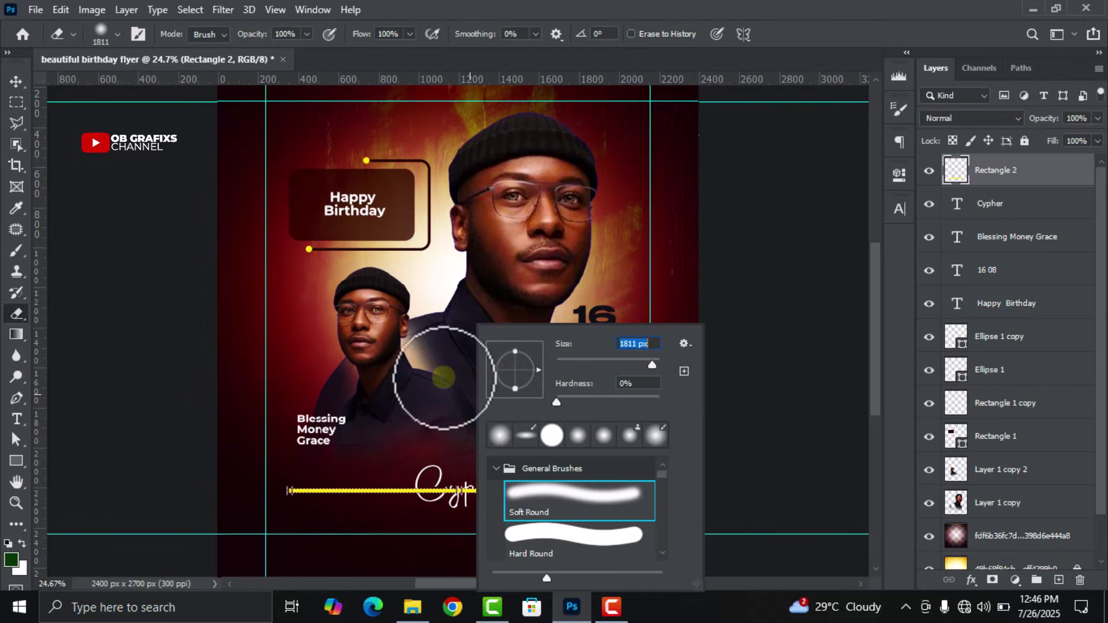
{"action": "type", "text": "511"}
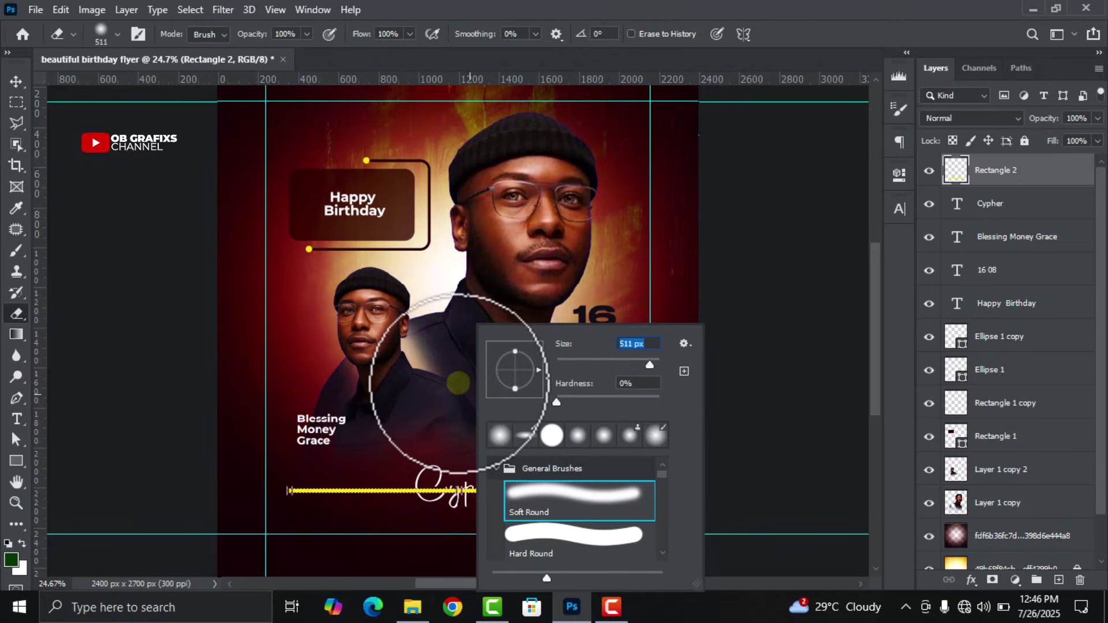
{"action": "key", "text": "Return"}
{"action": "scroll", "coordinate": [470, 488], "scroll_direction": "up", "scroll_amount": 1}
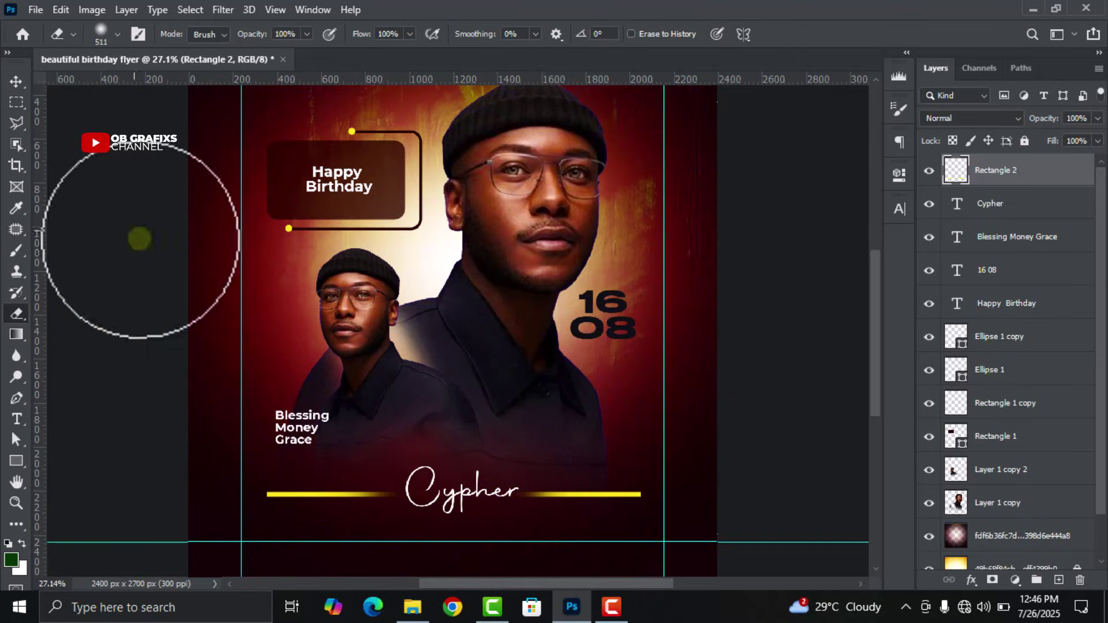
{"action": "left_click", "coordinate": [16, 81]}
{"action": "left_click", "coordinate": [85, 161]}
Step: Drag the lightbulb image from the Cypher folder onto the flyer and commit it
{"action": "scroll", "coordinate": [470, 330], "scroll_direction": "down", "scroll_amount": 7}
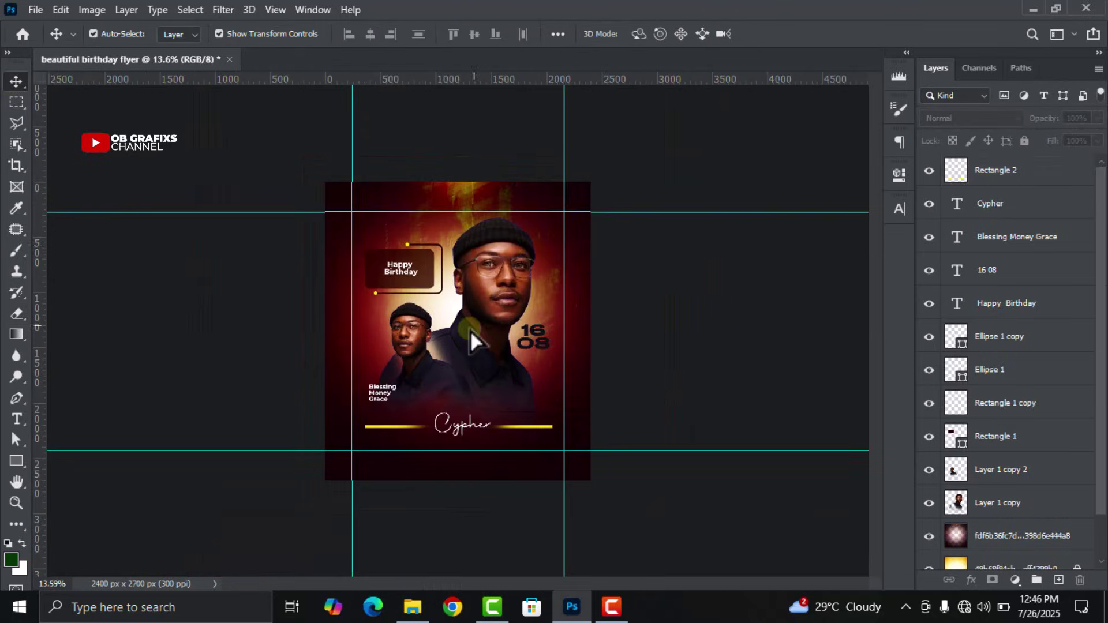
{"action": "scroll", "coordinate": [516, 212], "scroll_direction": "up", "scroll_amount": 2}
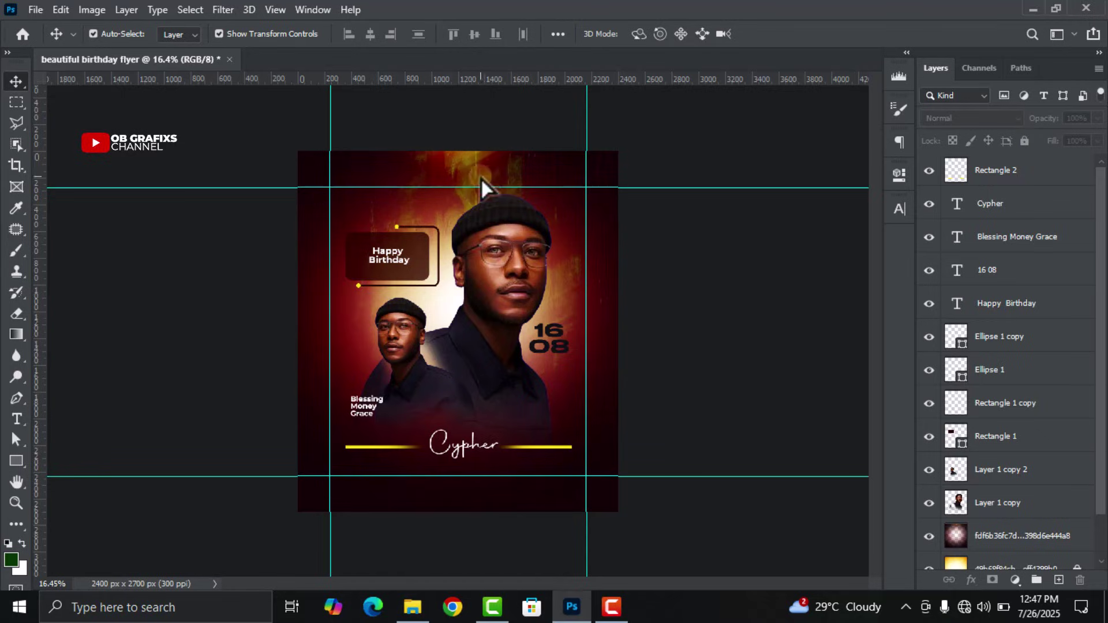
{"action": "scroll", "coordinate": [485, 162], "scroll_direction": "up", "scroll_amount": 1}
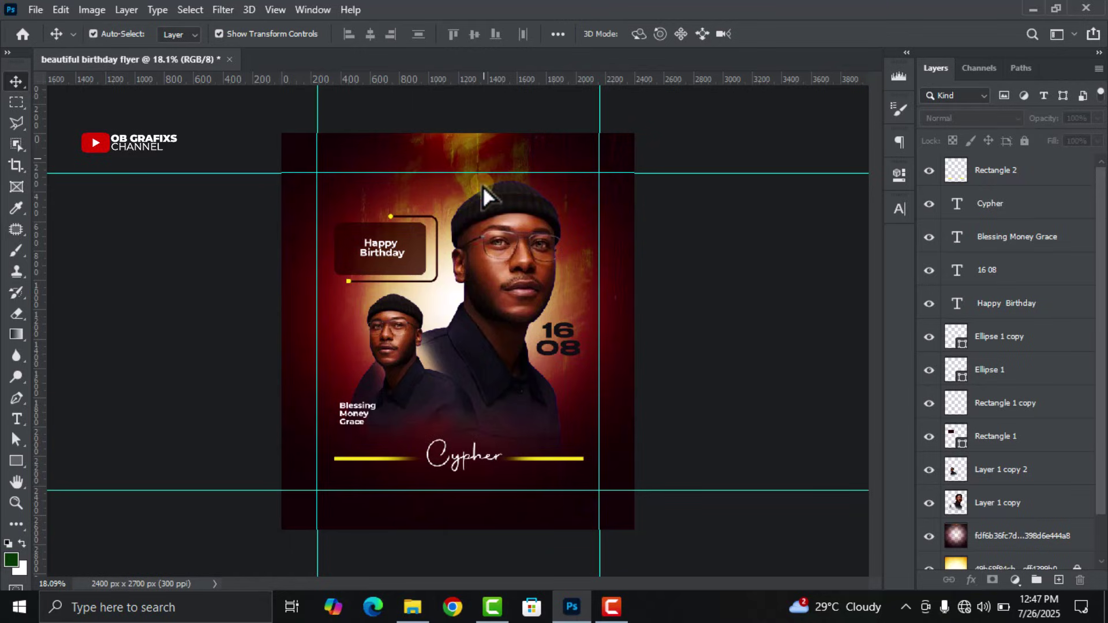
{"action": "left_click", "coordinate": [412, 607]}
{"action": "left_click", "coordinate": [444, 369]}
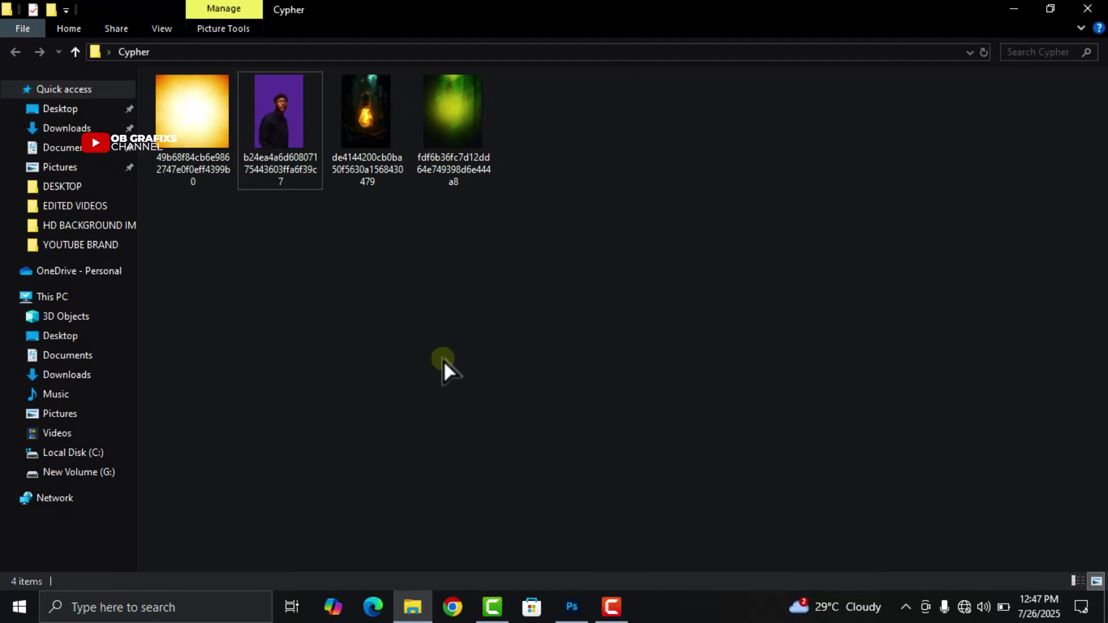
{"action": "left_click", "coordinate": [366, 102]}
{"action": "left_click_drag", "start_coordinate": [366, 102], "coordinate": [535, 365]}
{"action": "left_click", "coordinate": [777, 34]}
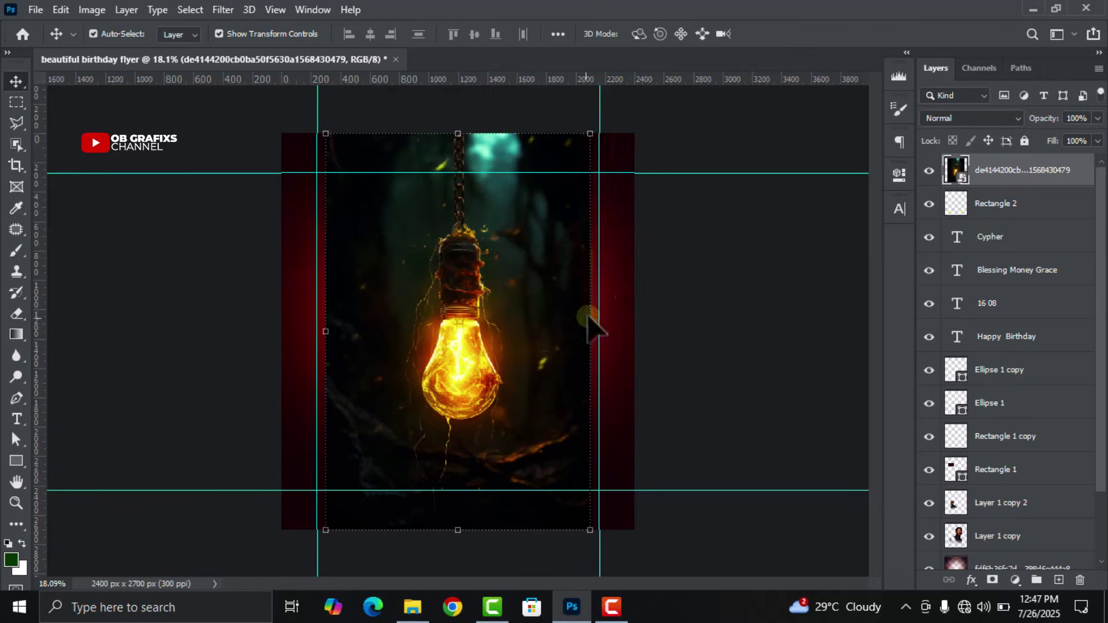
Step: Place the lightbulb layer below Layer 1 copy 2 and shift the image right
{"action": "left_click_drag", "start_coordinate": [520, 316], "coordinate": [572, 314]}
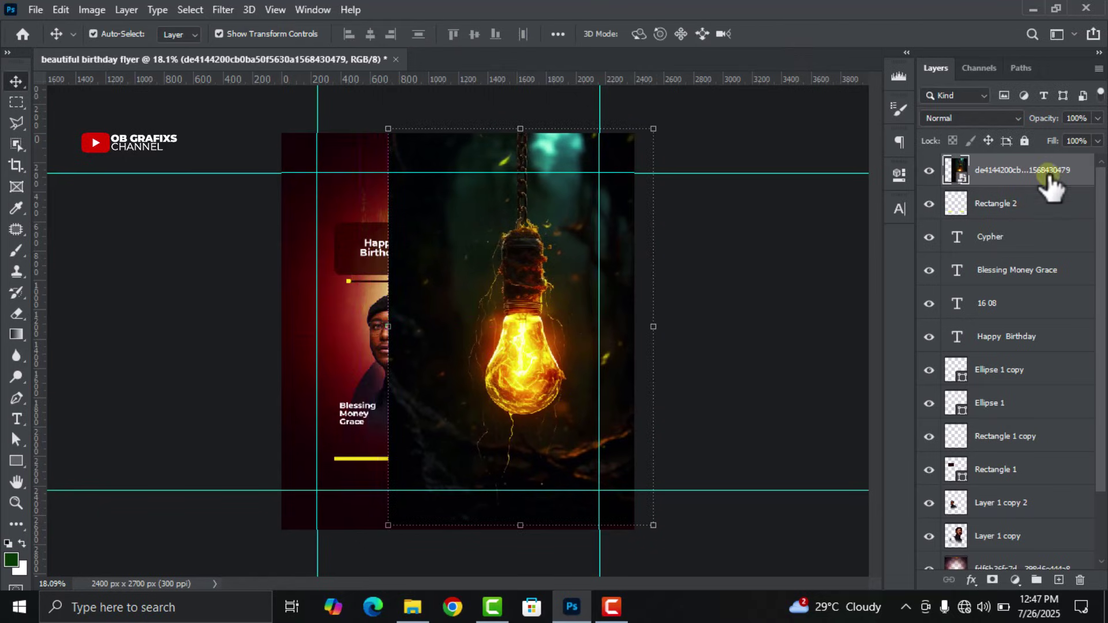
{"action": "left_click_drag", "start_coordinate": [1051, 176], "coordinate": [1049, 511]}
{"action": "scroll", "coordinate": [1039, 416], "scroll_direction": "down", "scroll_amount": 3}
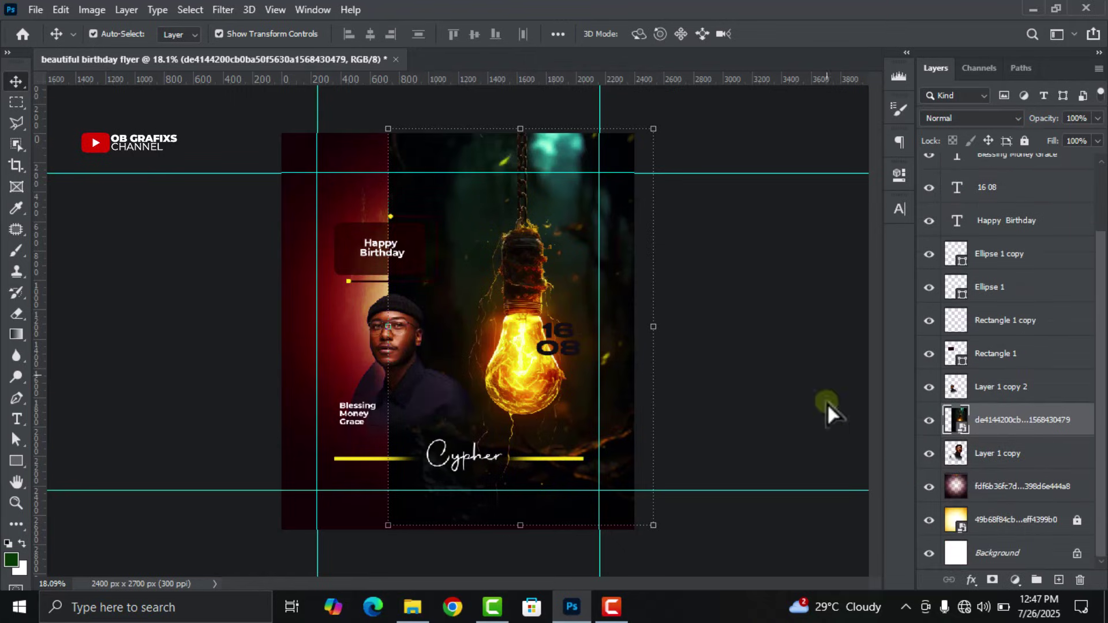
{"action": "left_click_drag", "start_coordinate": [573, 239], "coordinate": [676, 256]}
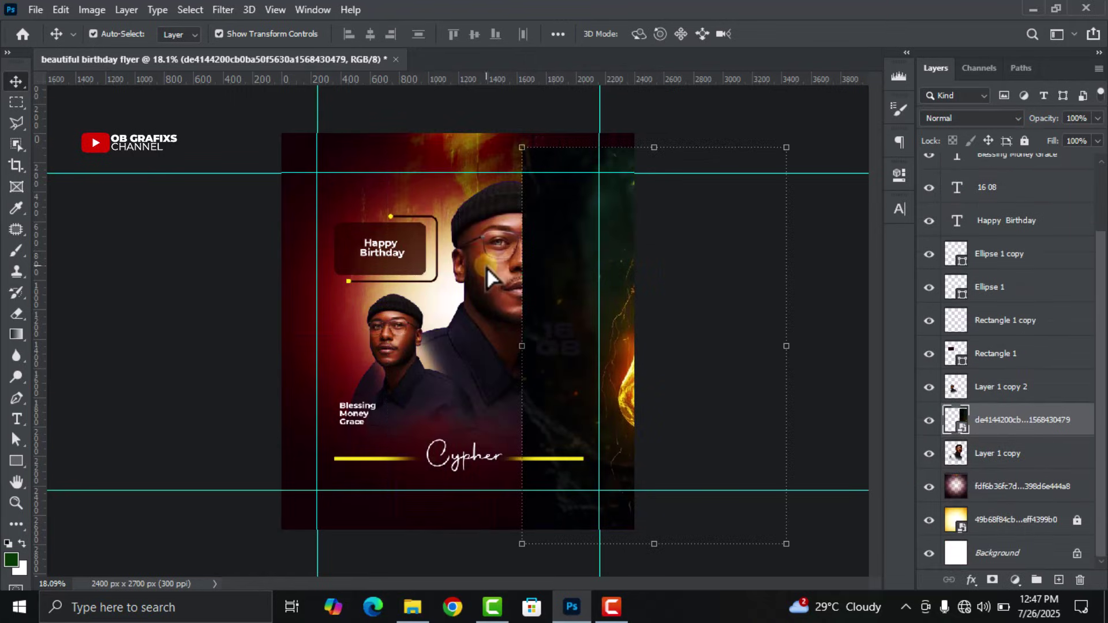
{"action": "left_click_drag", "start_coordinate": [550, 270], "coordinate": [486, 220]}
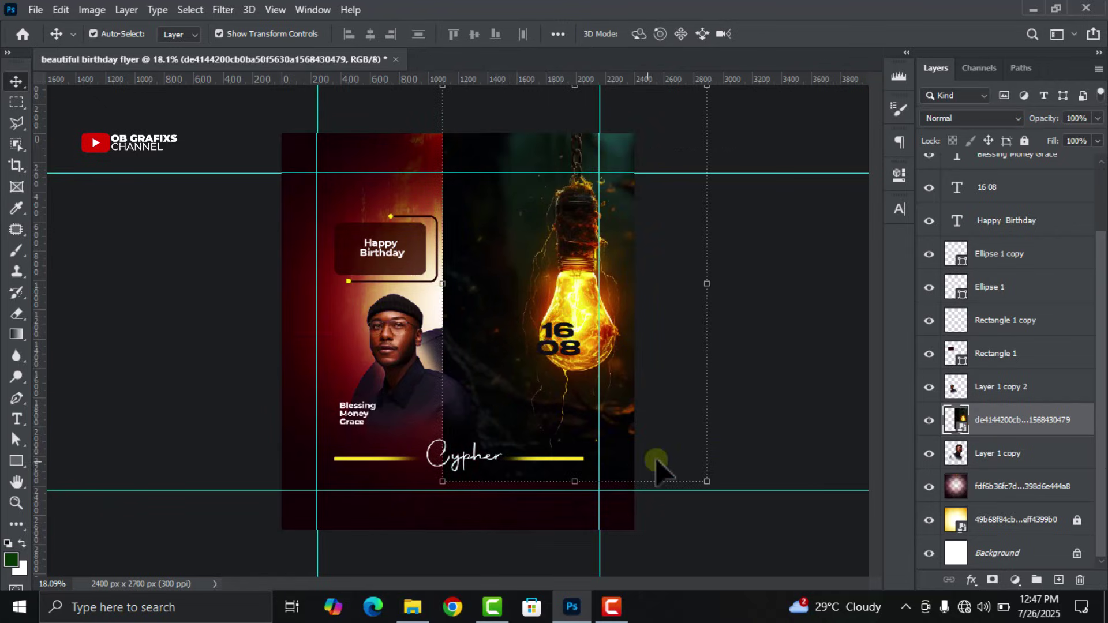
Step: Set the lightbulb layer's blend mode to Soft Light
{"action": "left_click", "coordinate": [969, 119]}
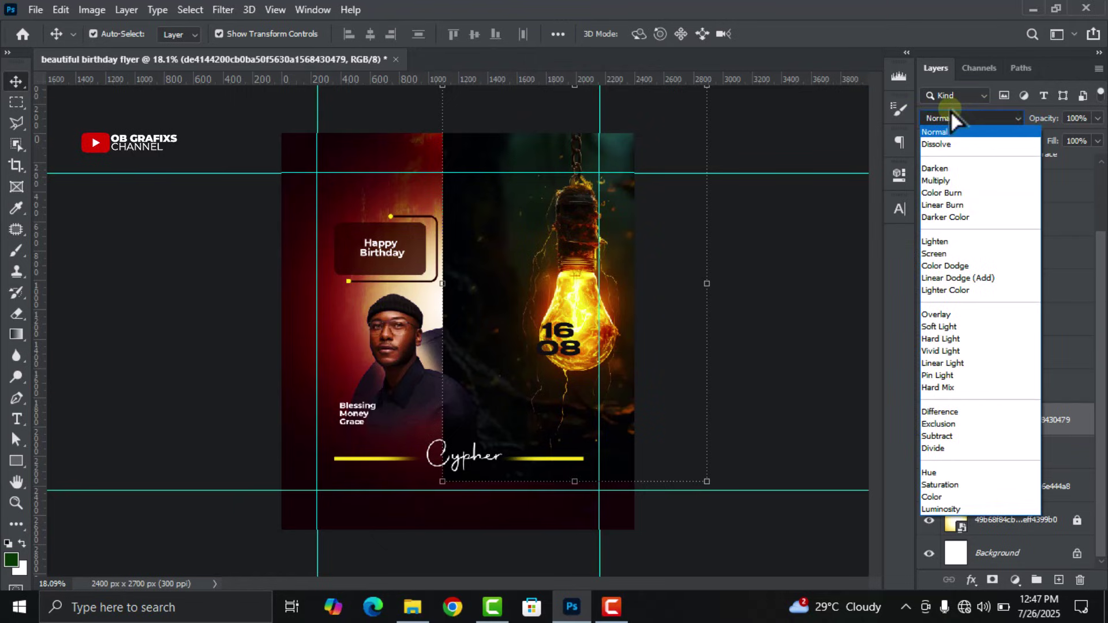
{"action": "left_click", "coordinate": [957, 111]}
{"action": "left_click", "coordinate": [955, 118]}
{"action": "left_click", "coordinate": [942, 328]}
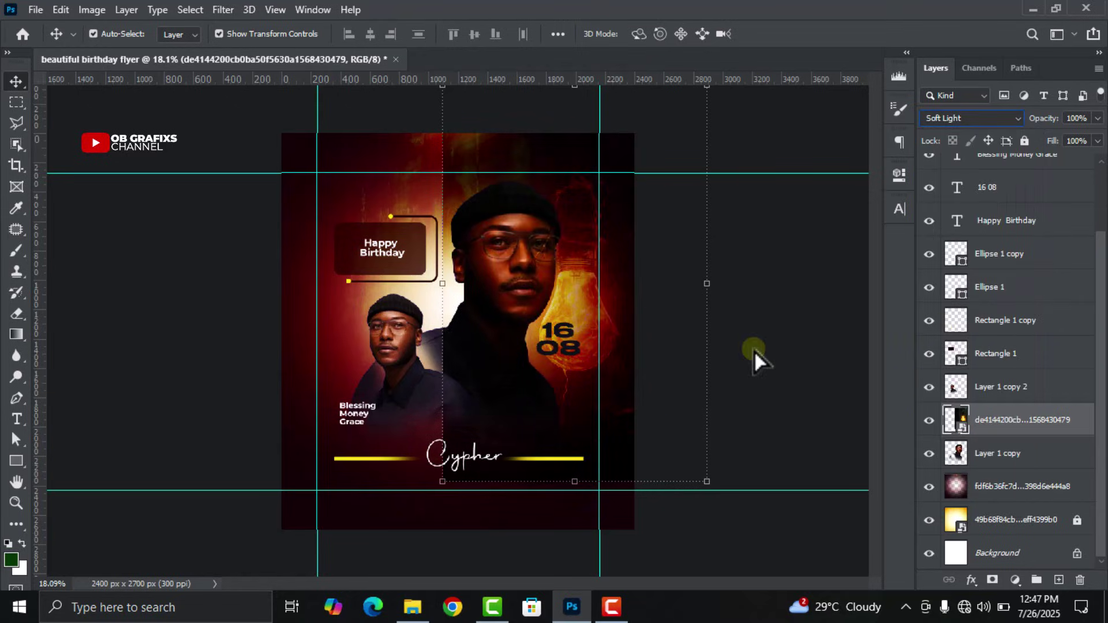
Step: Pick the standard Eraser and rasterize the lightbulb layer
{"action": "left_click", "coordinate": [16, 316]}
{"action": "right_click", "coordinate": [16, 317]}
{"action": "left_click", "coordinate": [36, 316]}
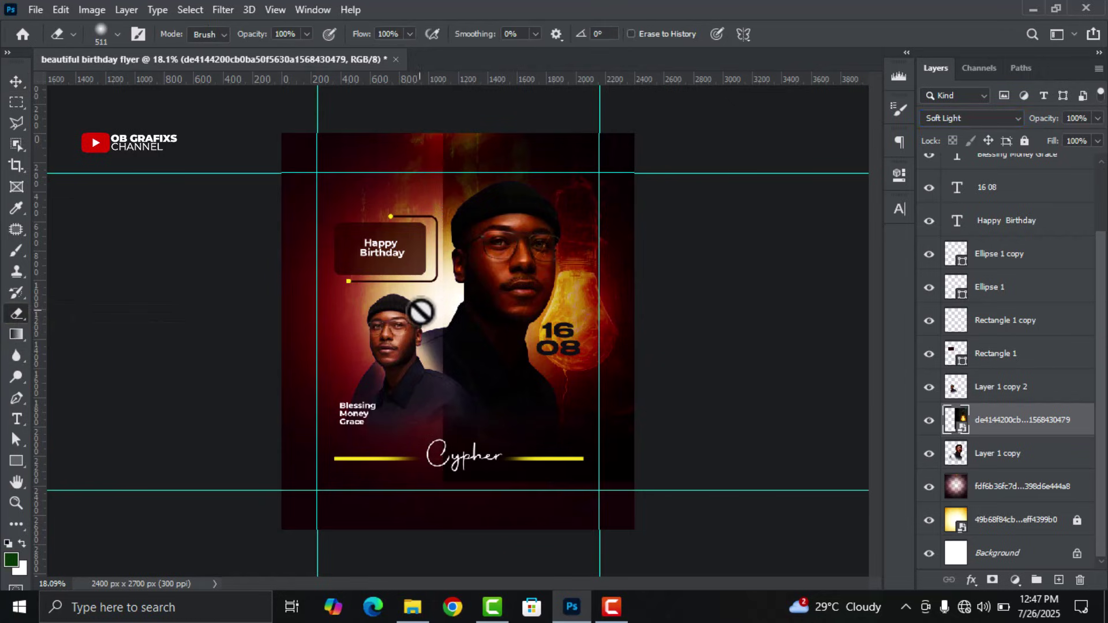
{"action": "right_click", "coordinate": [978, 425]}
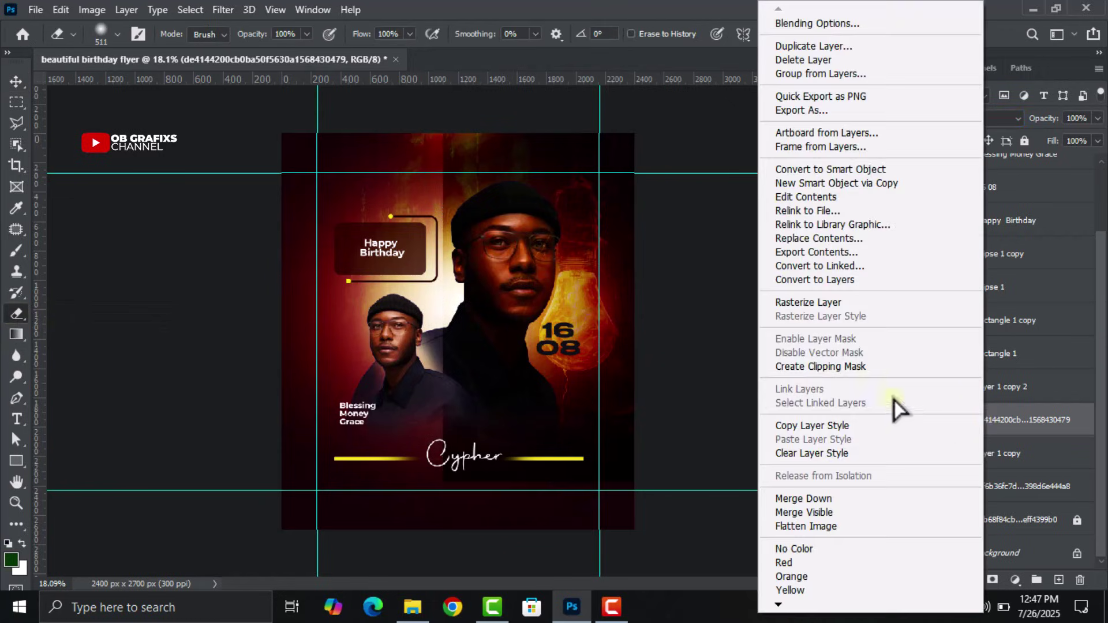
{"action": "left_click", "coordinate": [823, 305]}
Step: Soften the lightbulb's hard edges with an 1811 px soft eraser
{"action": "right_click", "coordinate": [396, 314]}
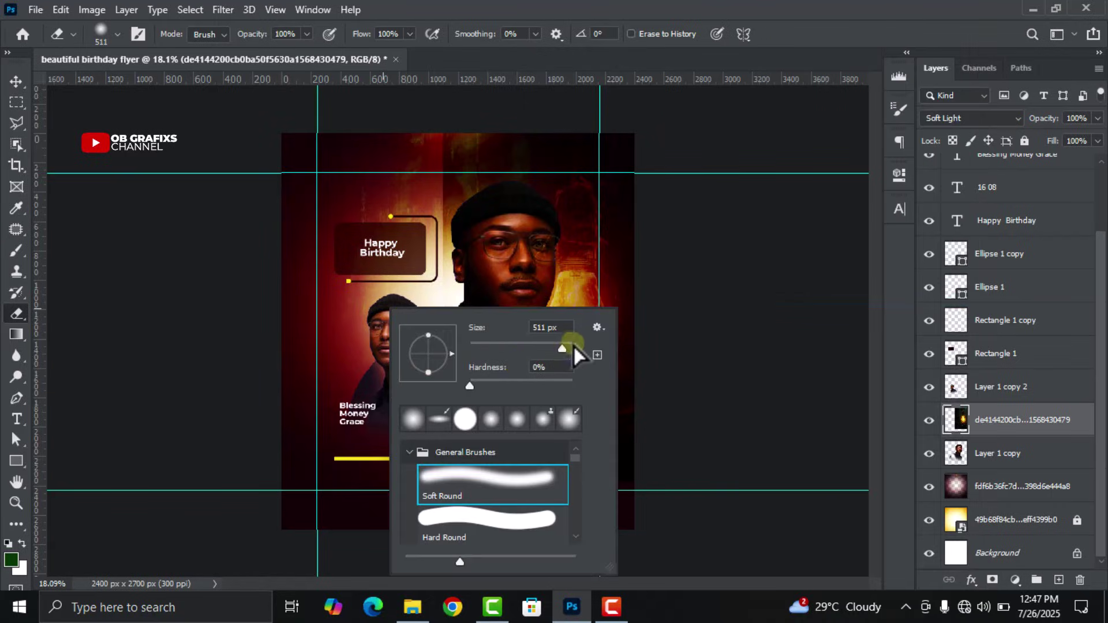
{"action": "left_click_drag", "start_coordinate": [562, 350], "coordinate": [564, 348]}
{"action": "left_click", "coordinate": [555, 329]}
{"action": "left_click_drag", "start_coordinate": [566, 348], "coordinate": [568, 349]}
{"action": "left_click", "coordinate": [713, 26]}
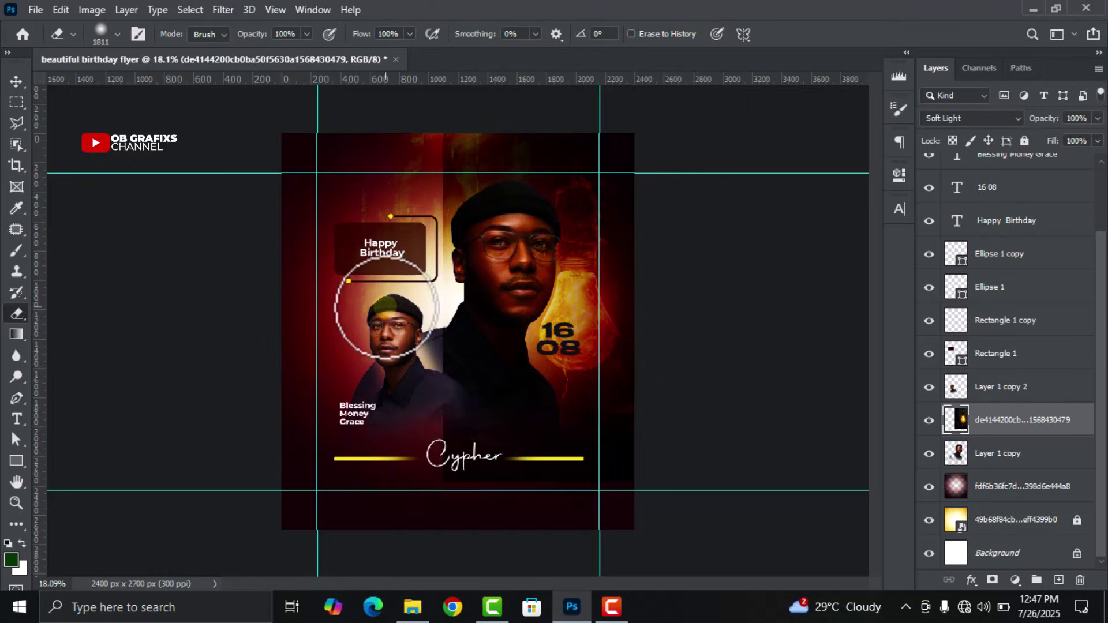
{"action": "mouse_move", "coordinate": [386, 308]}
{"action": "left_mouse_down"}
{"action": "mouse_move", "coordinate": [392, 197]}
{"action": "mouse_move", "coordinate": [427, 143]}
{"action": "mouse_move", "coordinate": [410, 127]}
{"action": "mouse_move", "coordinate": [355, 323]}
{"action": "mouse_move", "coordinate": [367, 365]}
{"action": "left_mouse_up"}
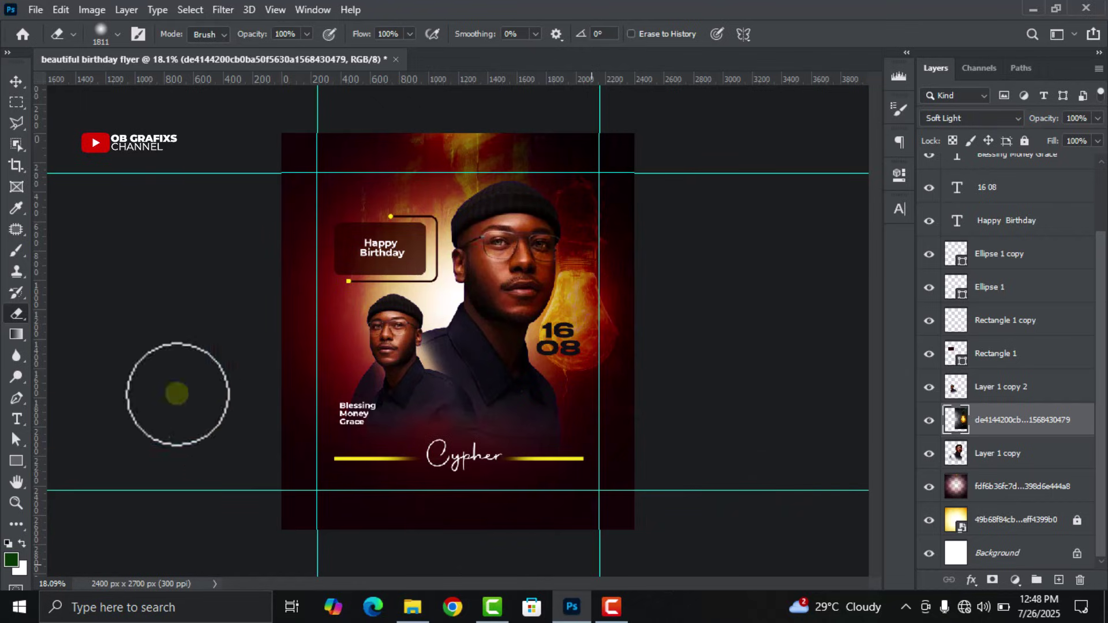
{"action": "left_click", "coordinate": [16, 81]}
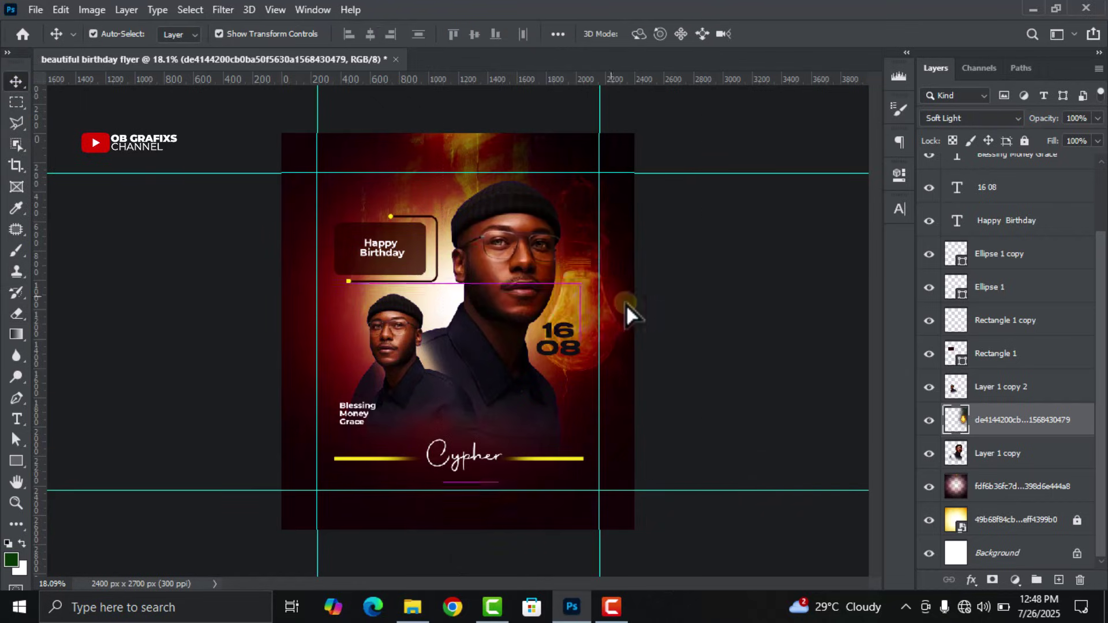